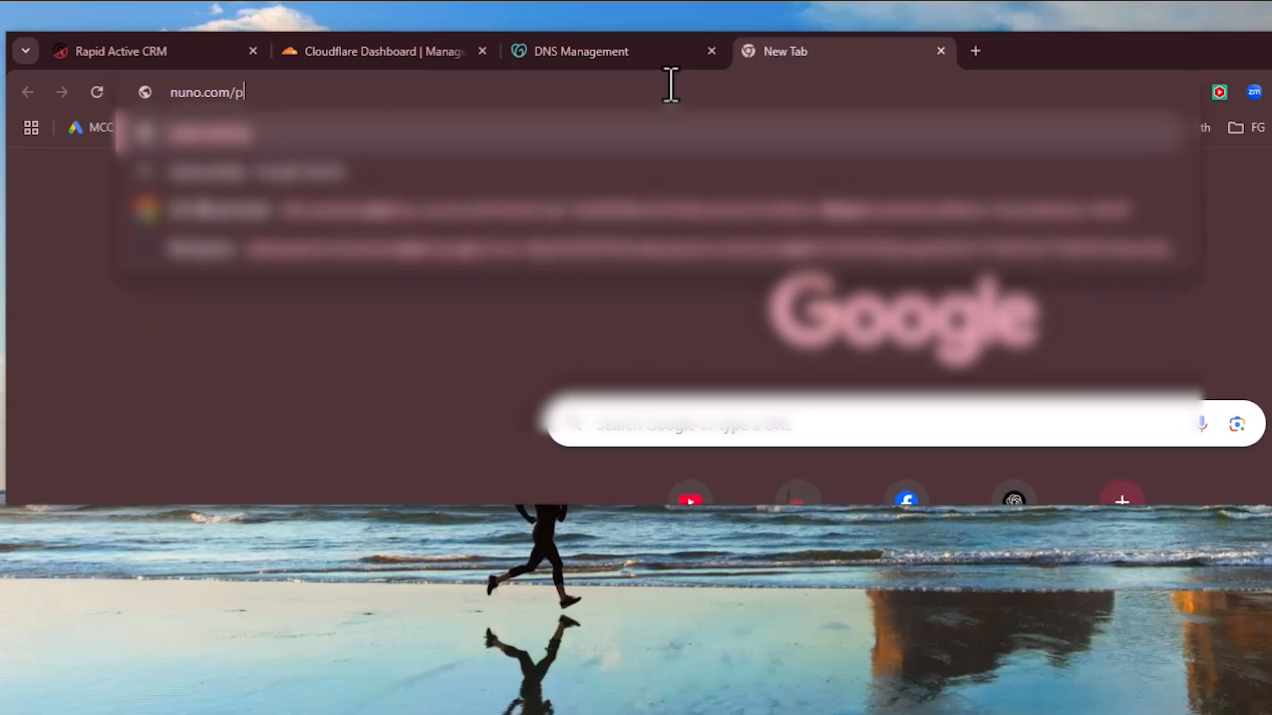
# - Complete the example web address with the nested path /path/doublepath after the domain
pyautogui.write('ath')
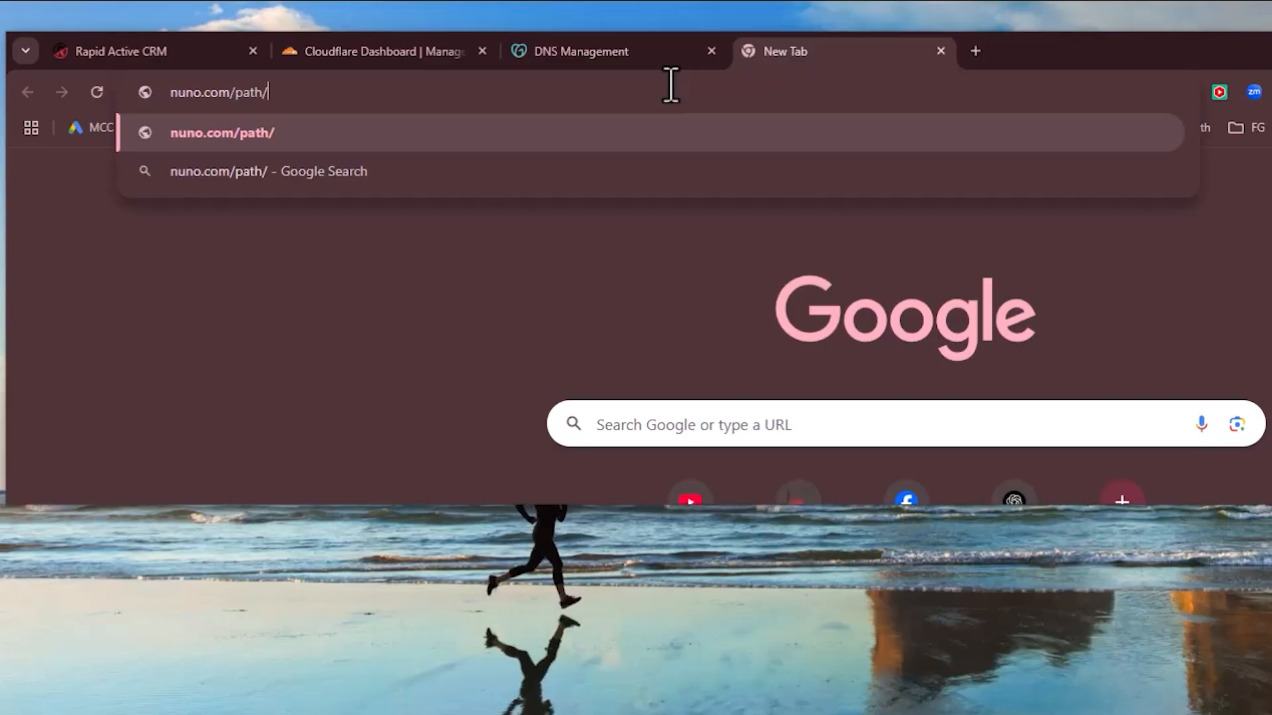
pyautogui.write('double')
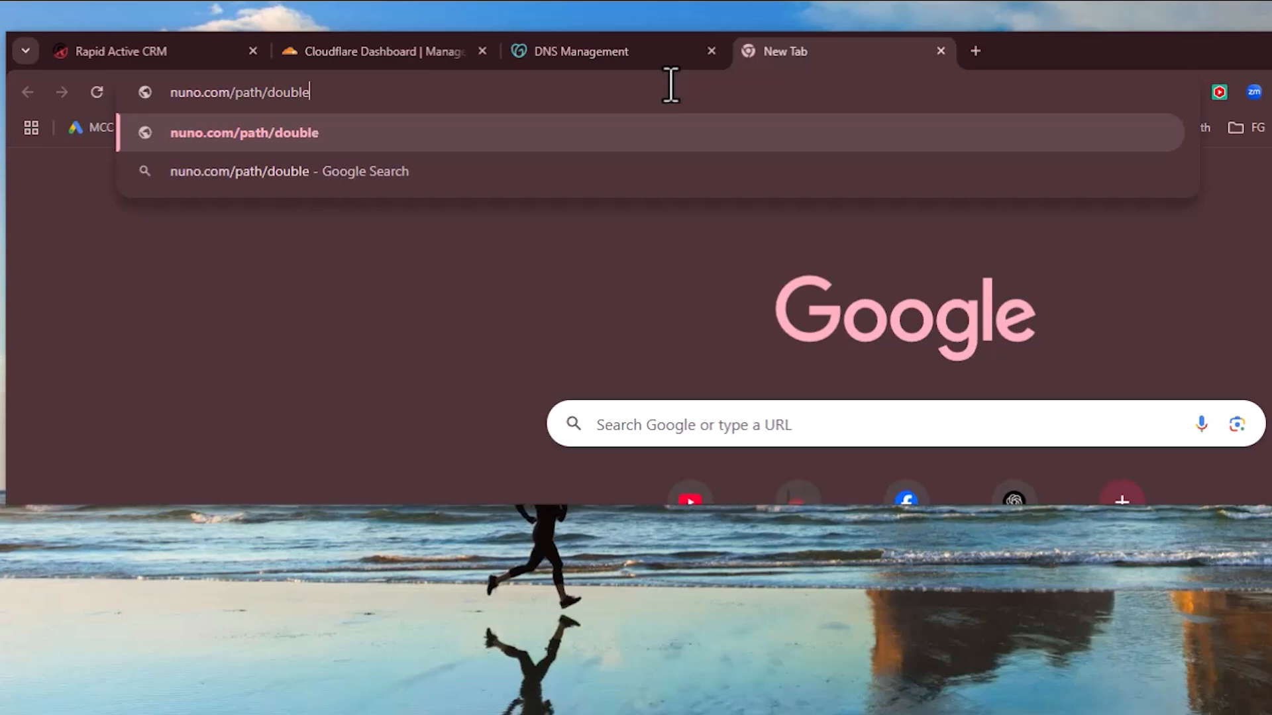
pyautogui.write('path')
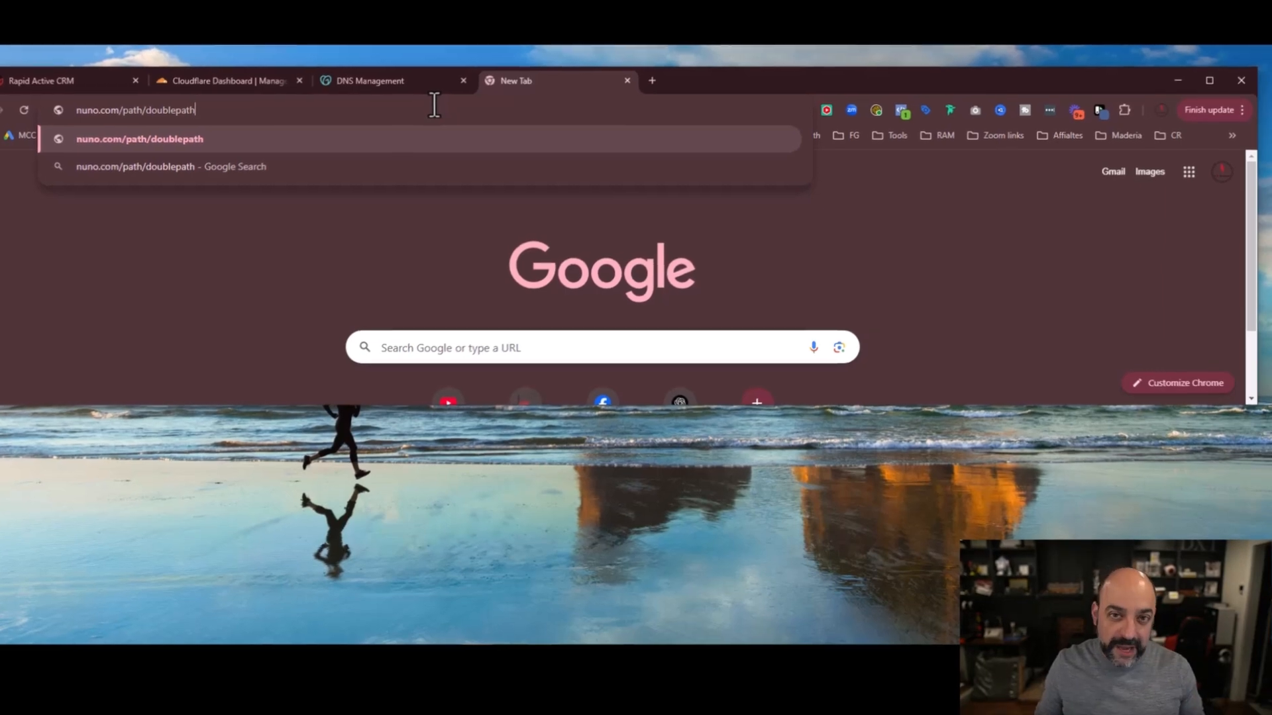
# - Shorten the example web address by removing the doublepath segment, leaving only /path after the domain
pyautogui.press('BackSpace')
pyautogui.press('BackSpace')
pyautogui.press('BackSpace')
pyautogui.press('BackSpace')
pyautogui.press('BackSpace')
pyautogui.press('BackSpace')
pyautogui.press('BackSpace')
pyautogui.press('BackSpace')
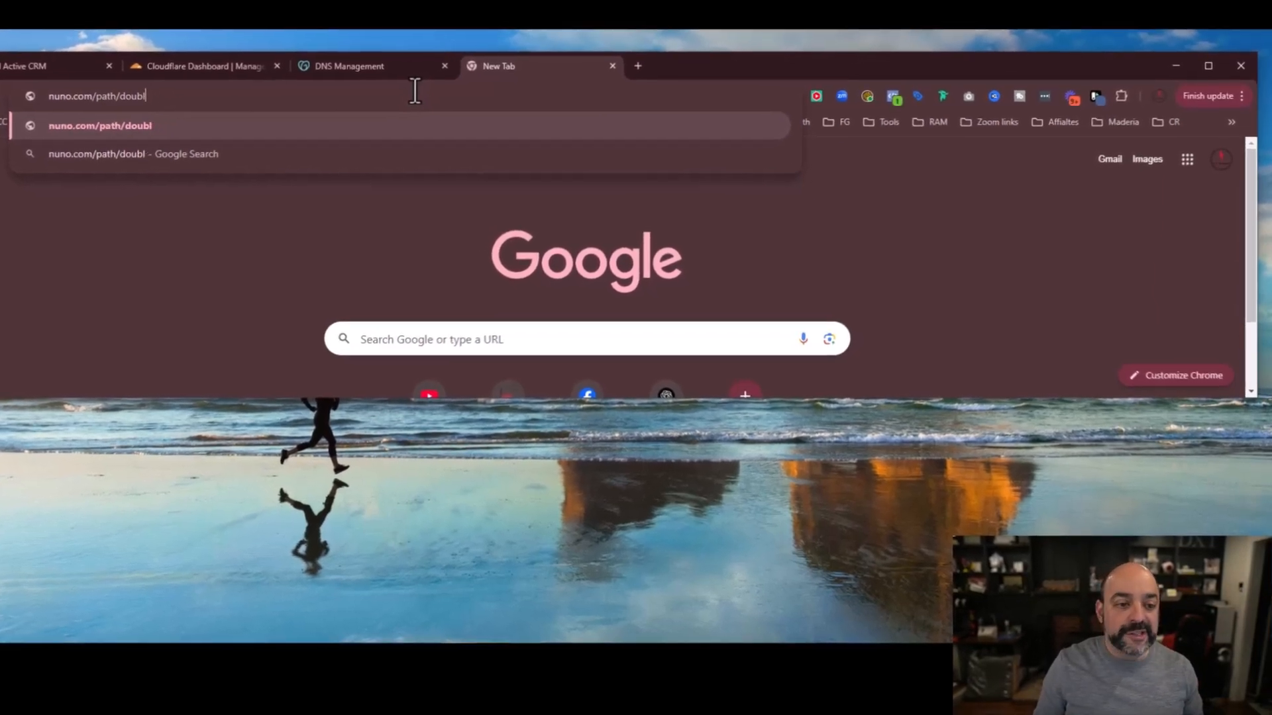
pyautogui.press('BackSpace')
pyautogui.press('BackSpace')
pyautogui.press('BackSpace')
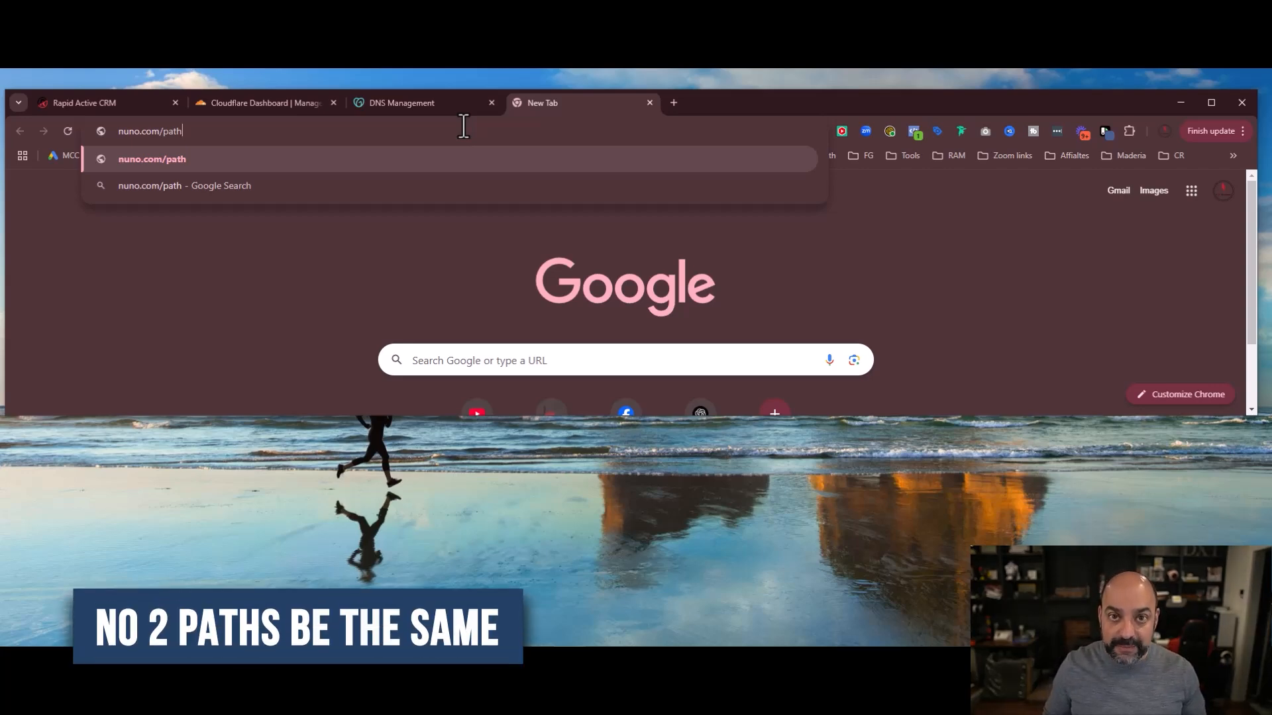
# - Replace the path in the example web address with home
pyautogui.press('BackSpace')
pyautogui.press('BackSpace')
pyautogui.press('BackSpace')
pyautogui.press('BackSpace')
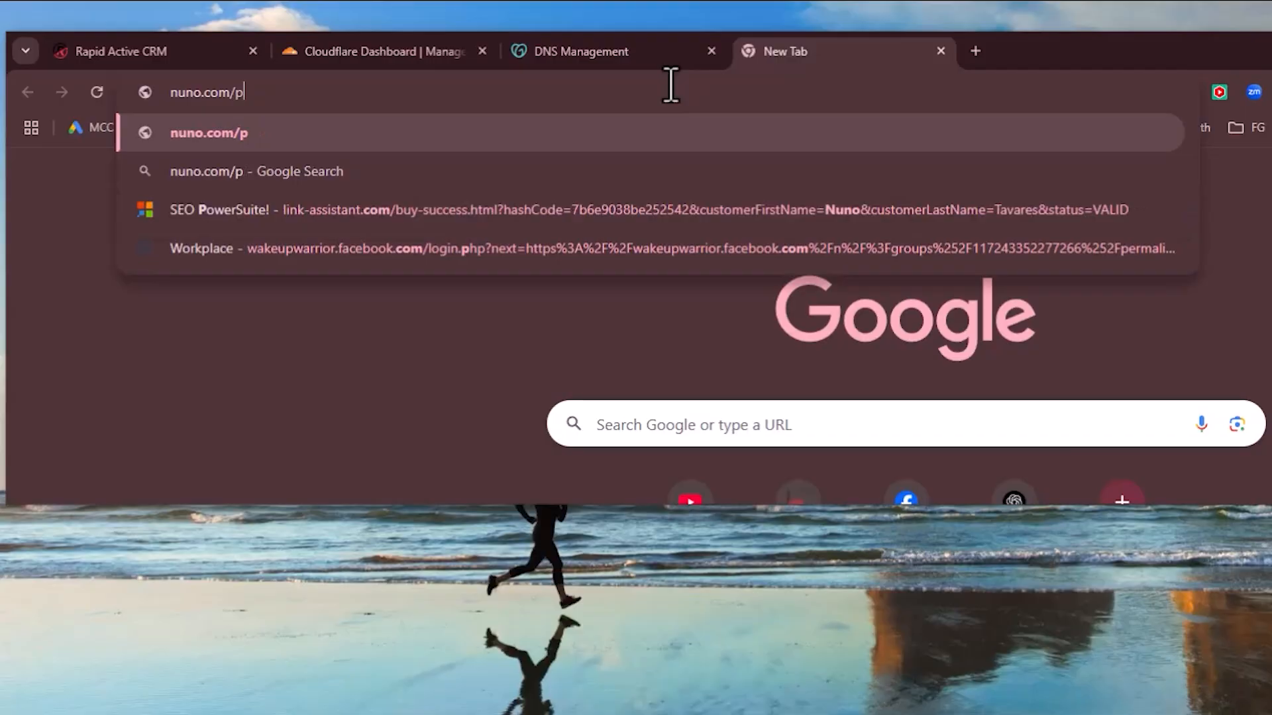
pyautogui.write('home')
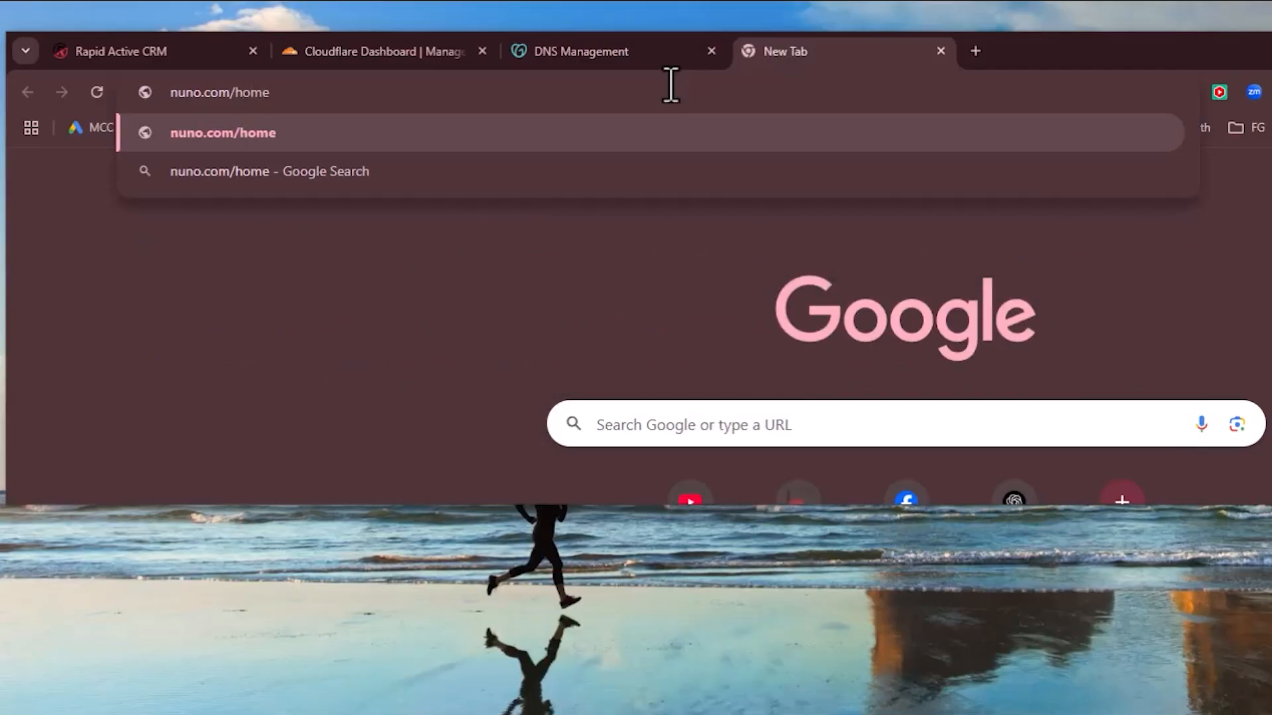
pyautogui.write('/452343242')
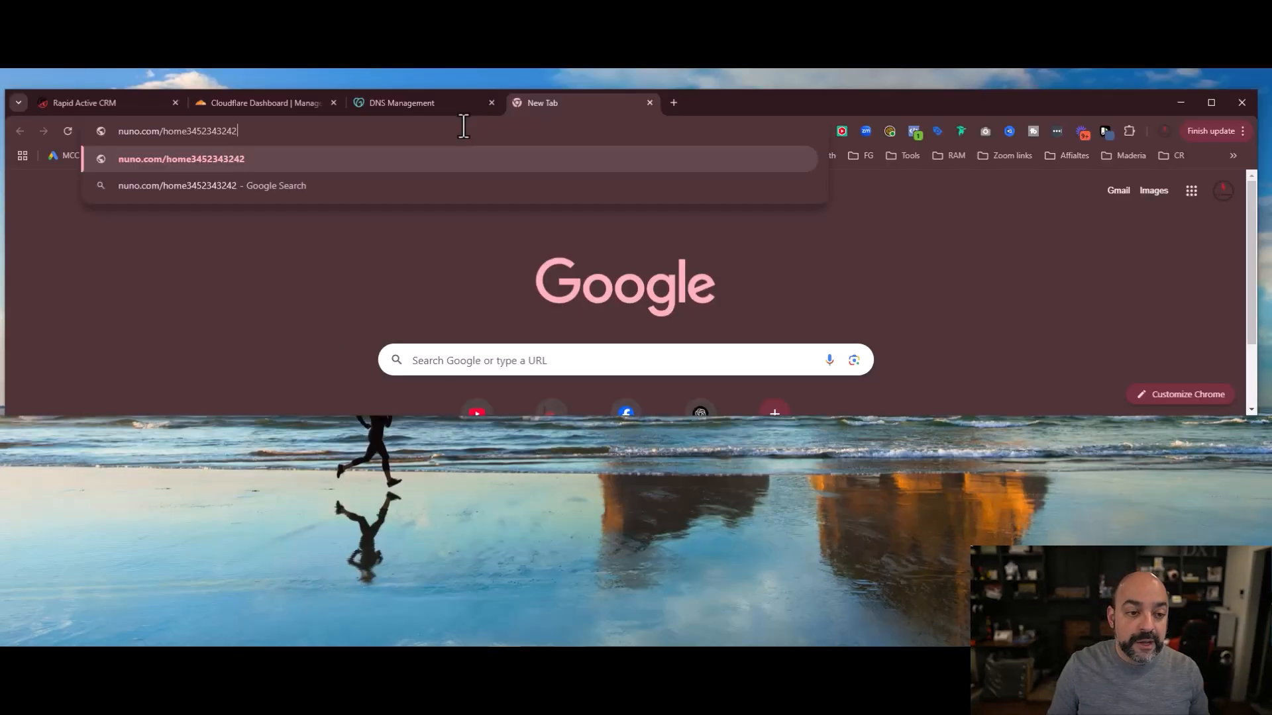
pyautogui.press('BackSpace')
pyautogui.press('BackSpace')
pyautogui.press('BackSpace')
pyautogui.press('BackSpace')
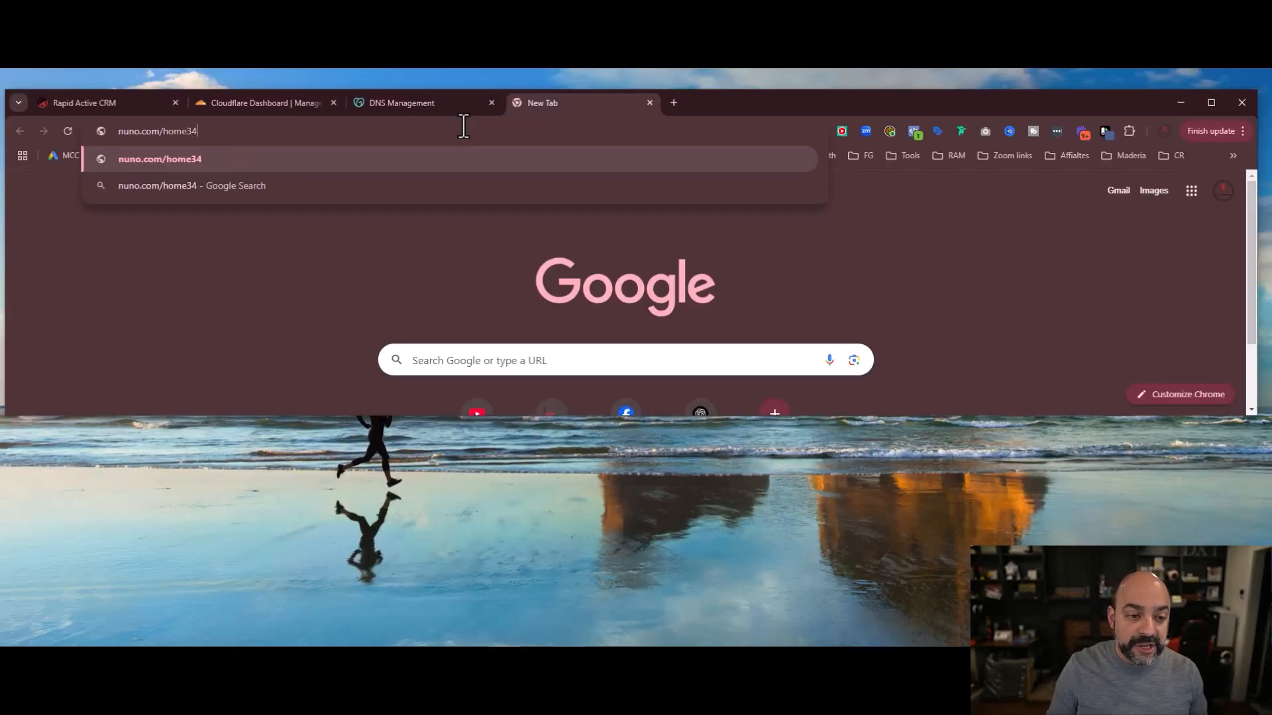
pyautogui.press('BackSpace')
pyautogui.press('BackSpace')
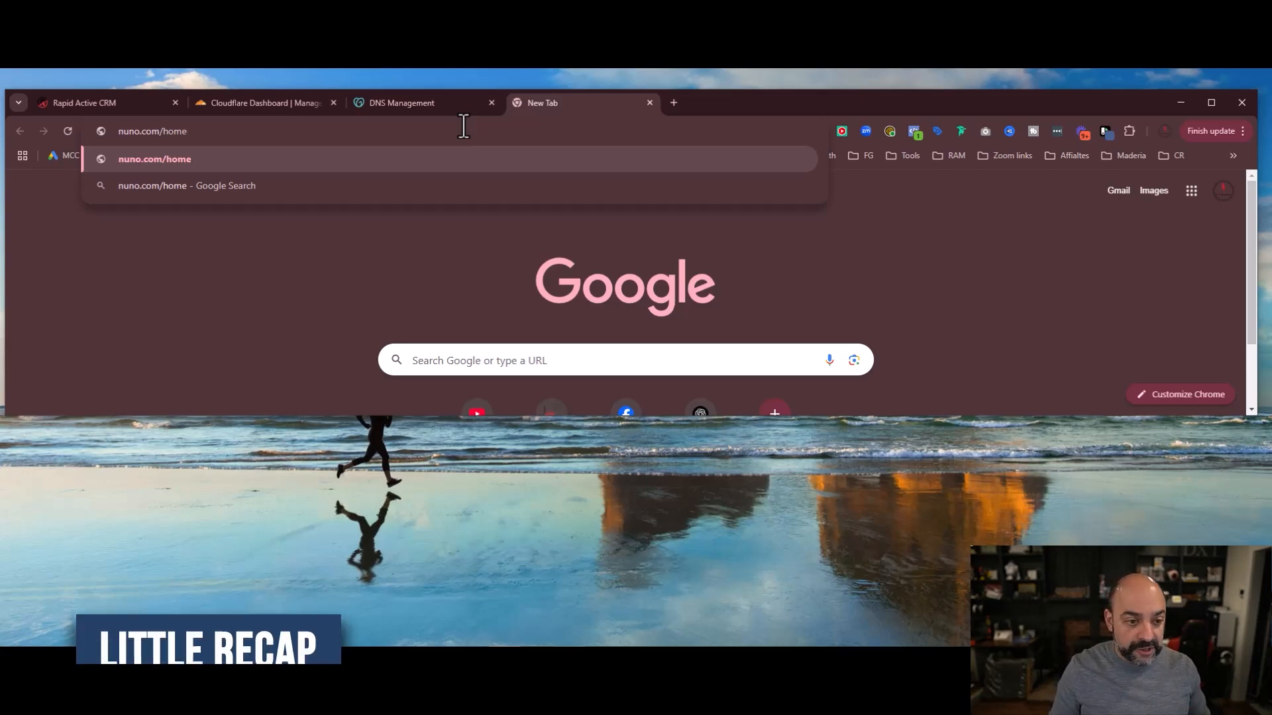
# - Clear the home path from the example address and enter home again after the domain
pyautogui.press('BackSpace')
pyautogui.press('BackSpace')
pyautogui.press('BackSpace')
pyautogui.press('BackSpace')
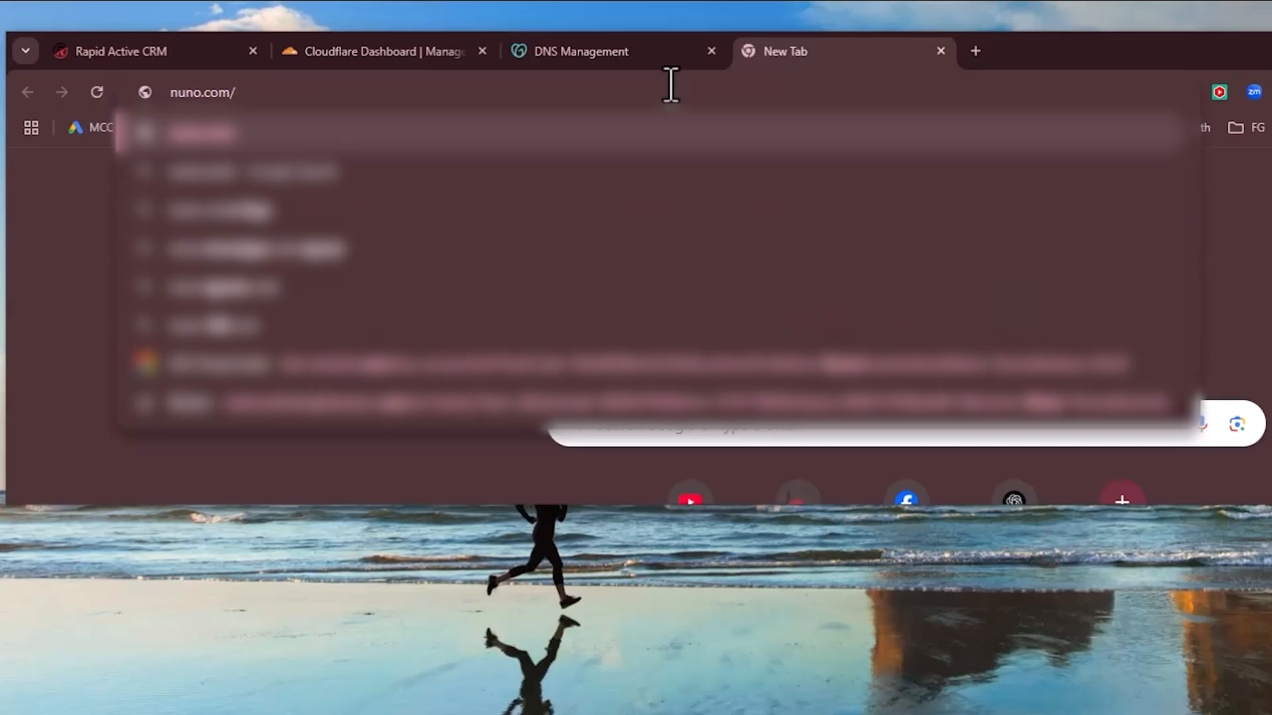
pyautogui.write('home')
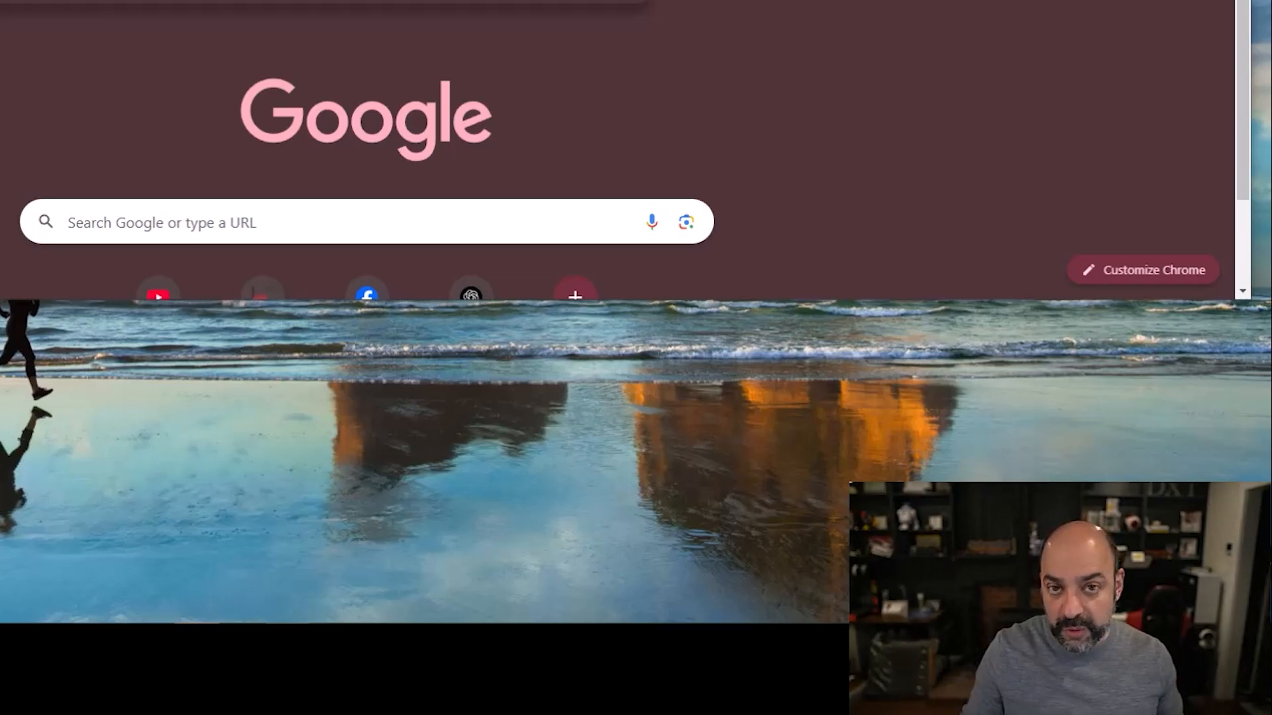
# - Change the example address so that path follows the domain instead of home
pyautogui.press('BackSpace')
pyautogui.press('BackSpace')
pyautogui.press('BackSpace')
pyautogui.press('BackSpace')
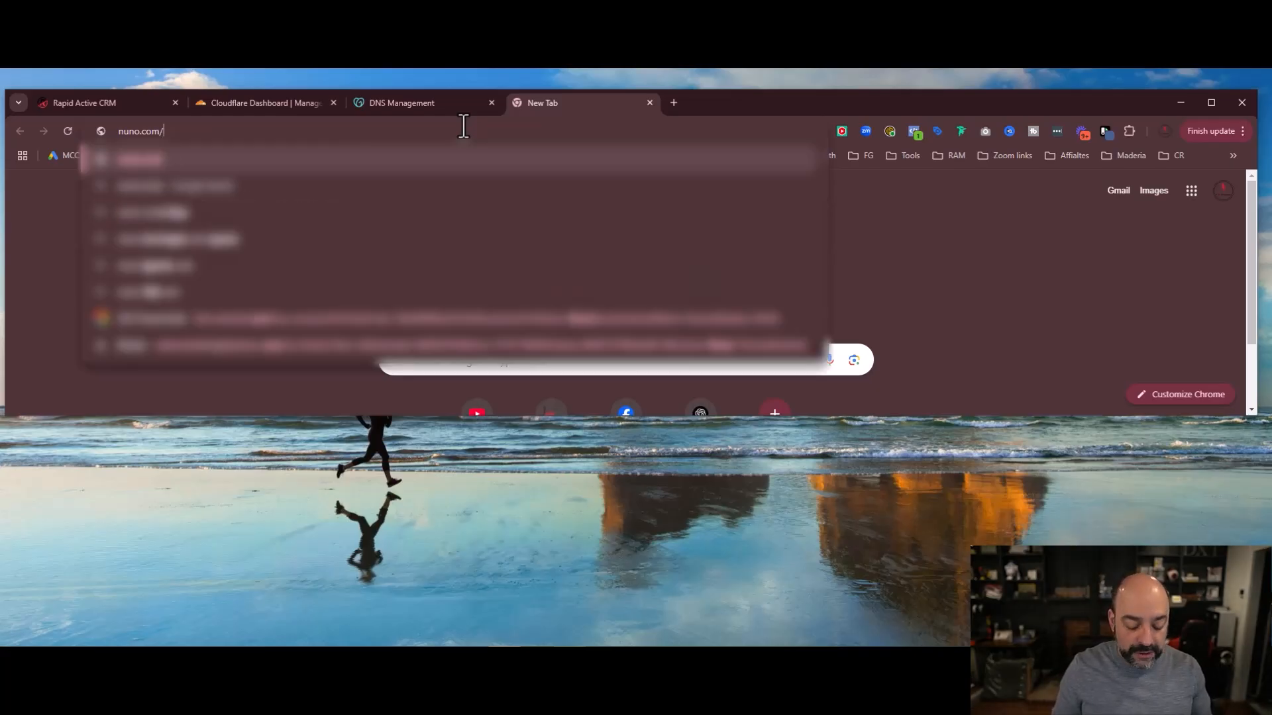
pyautogui.write('oath')
pyautogui.press('BackSpace')
pyautogui.press('BackSpace')
pyautogui.press('BackSpace')
pyautogui.press('BackSpace')
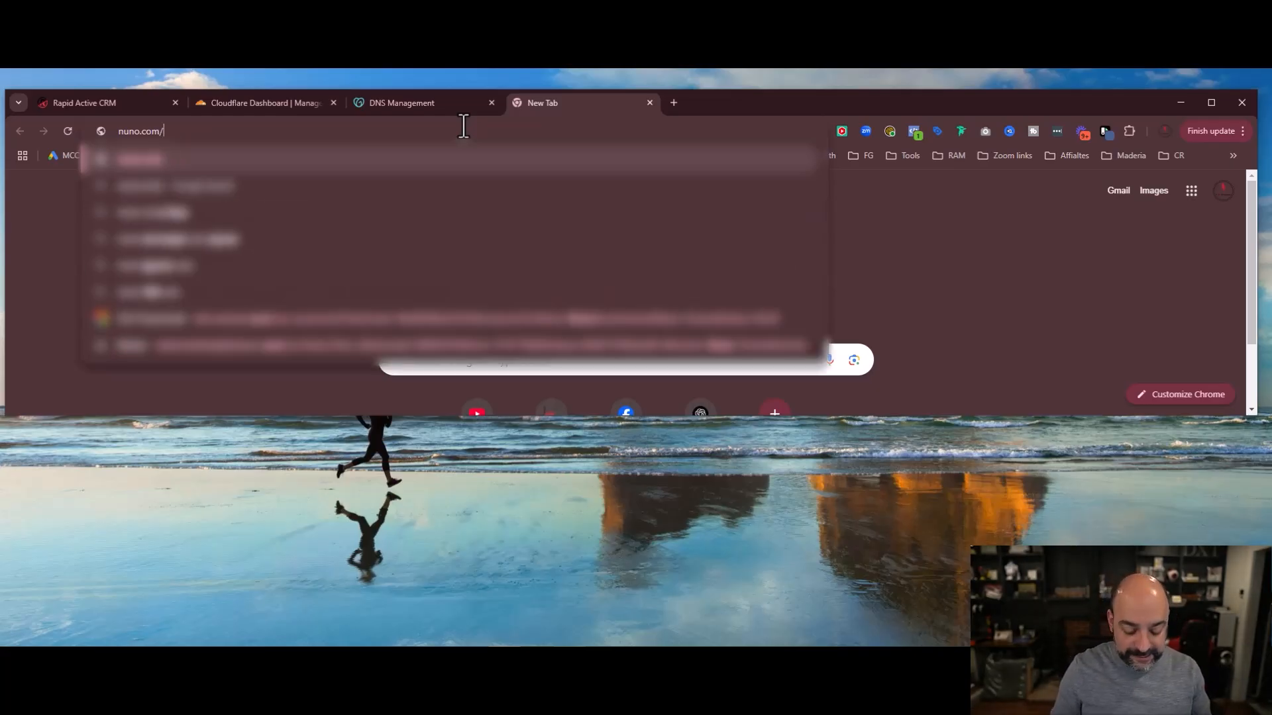
pyautogui.write('path')
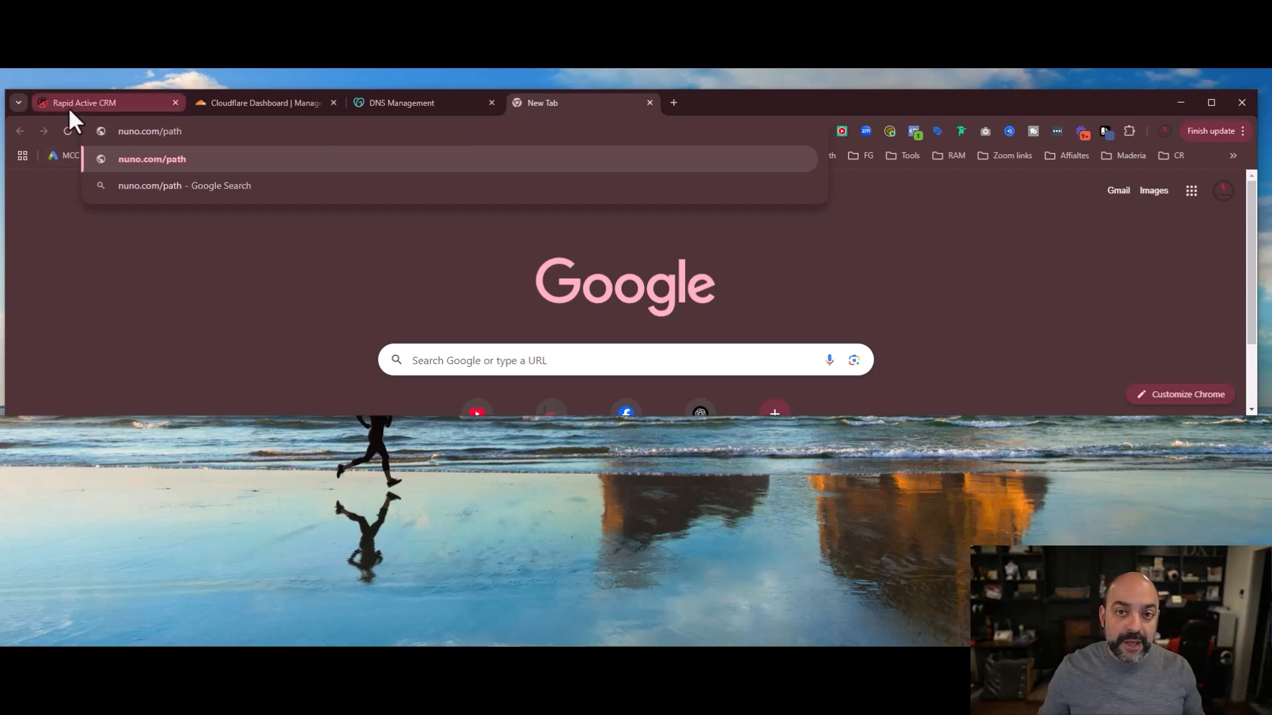
# - Add the subdomain courses, followed by a dot, in front of the domain in the example address
pyautogui.moveTo(69, 107)
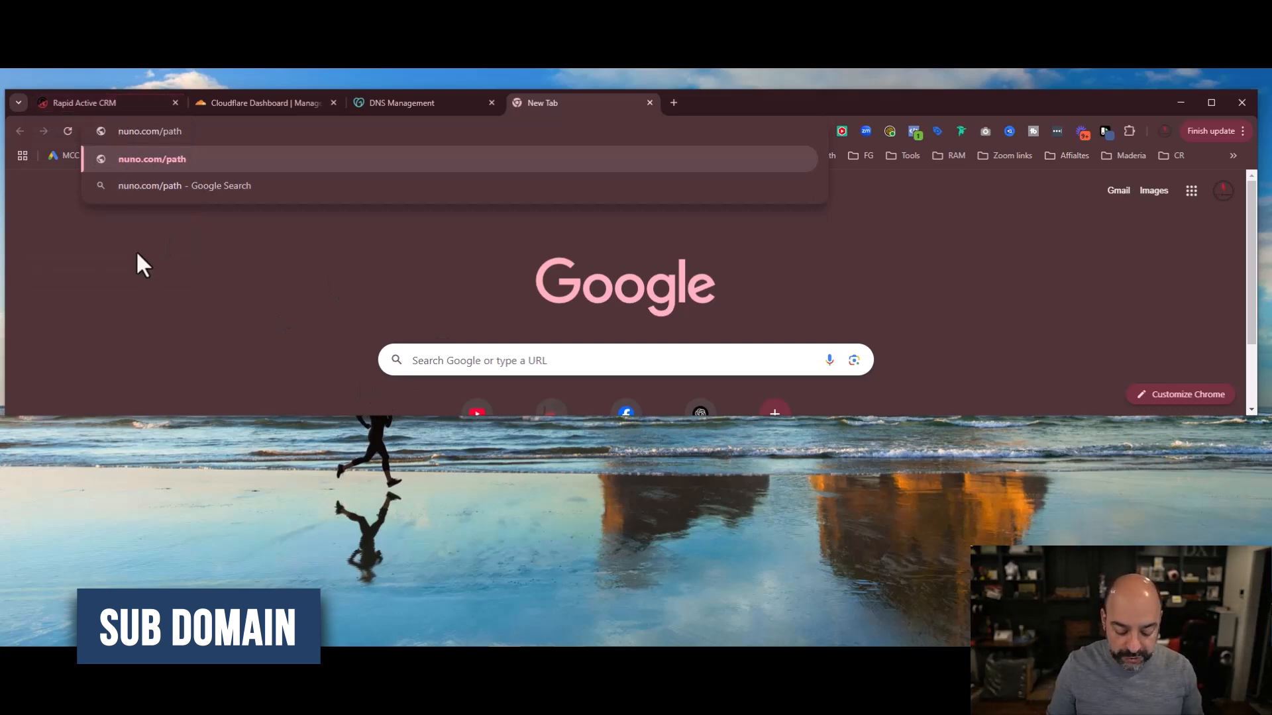
pyautogui.press('Home')
pyautogui.write('go.')
pyautogui.press('BackSpace')
pyautogui.press('BackSpace')
pyautogui.press('BackSpace')
pyautogui.write('r')
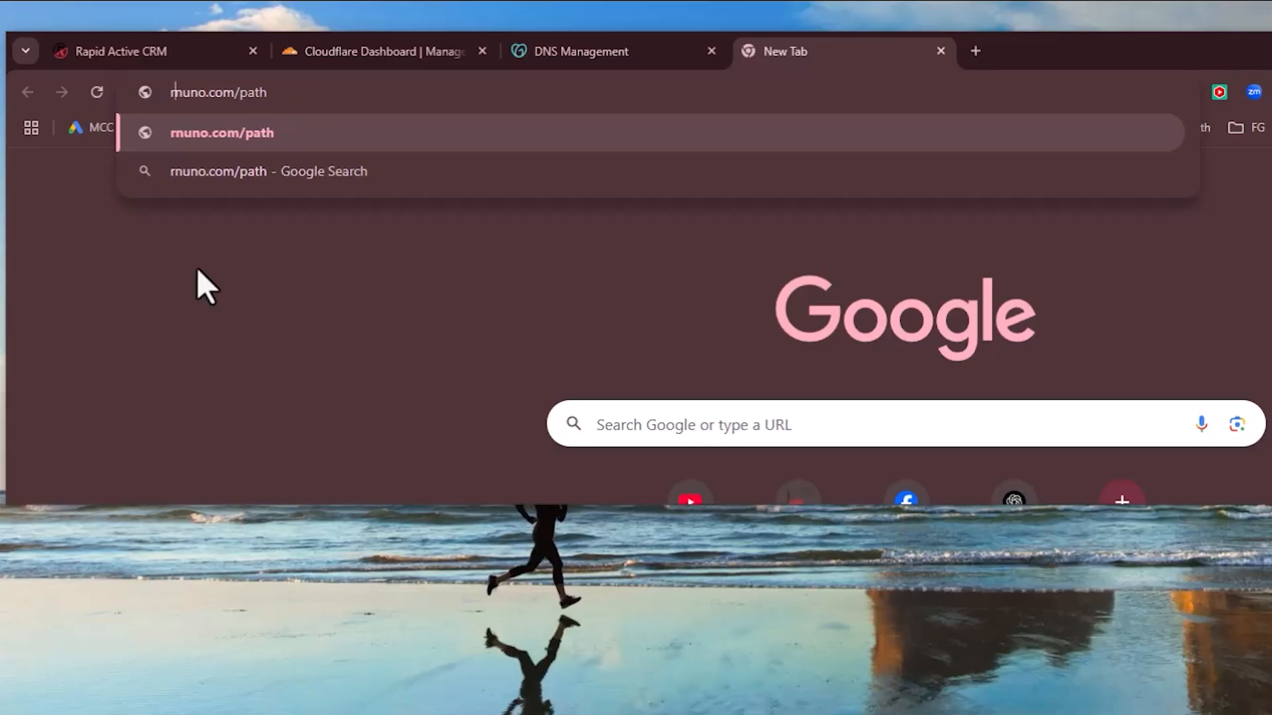
pyautogui.press('BackSpace')
pyautogui.write('ema')
pyautogui.press('BackSpace')
pyautogui.press('BackSpace')
pyautogui.press('BackSpace')
pyautogui.write('porta')
pyautogui.press('BackSpace')
pyautogui.press('BackSpace')
pyautogui.press('BackSpace')
pyautogui.press('BackSpace')
pyautogui.press('BackSpace')
pyautogui.write('courses.')
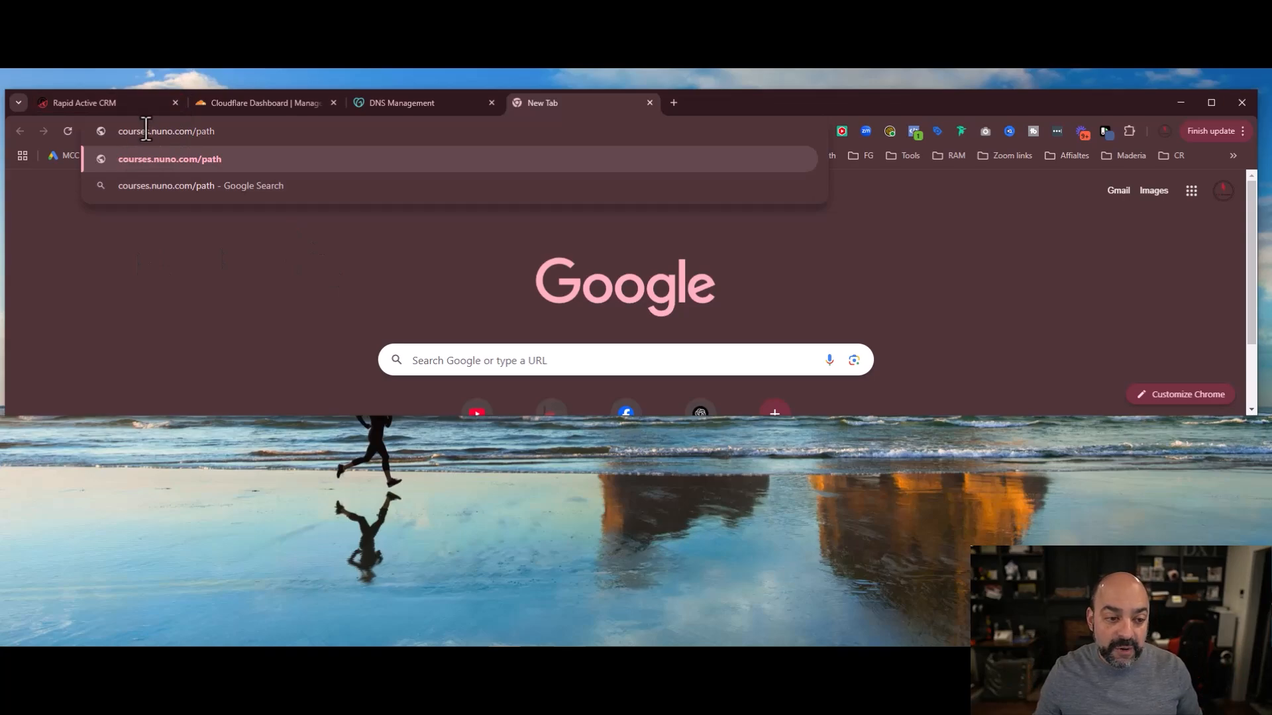
# - Replace the courses subdomain in the example address with go
pyautogui.moveTo(150, 132); pyautogui.dragTo(72, 140)
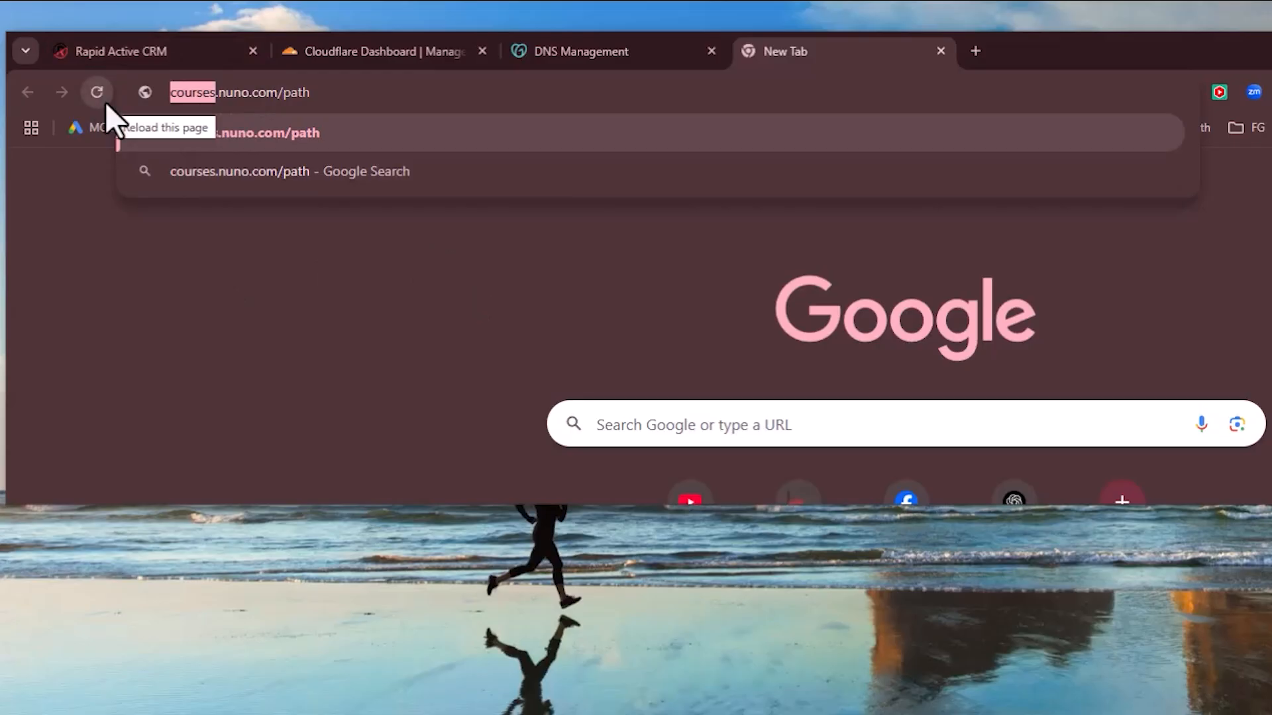
pyautogui.write('go')
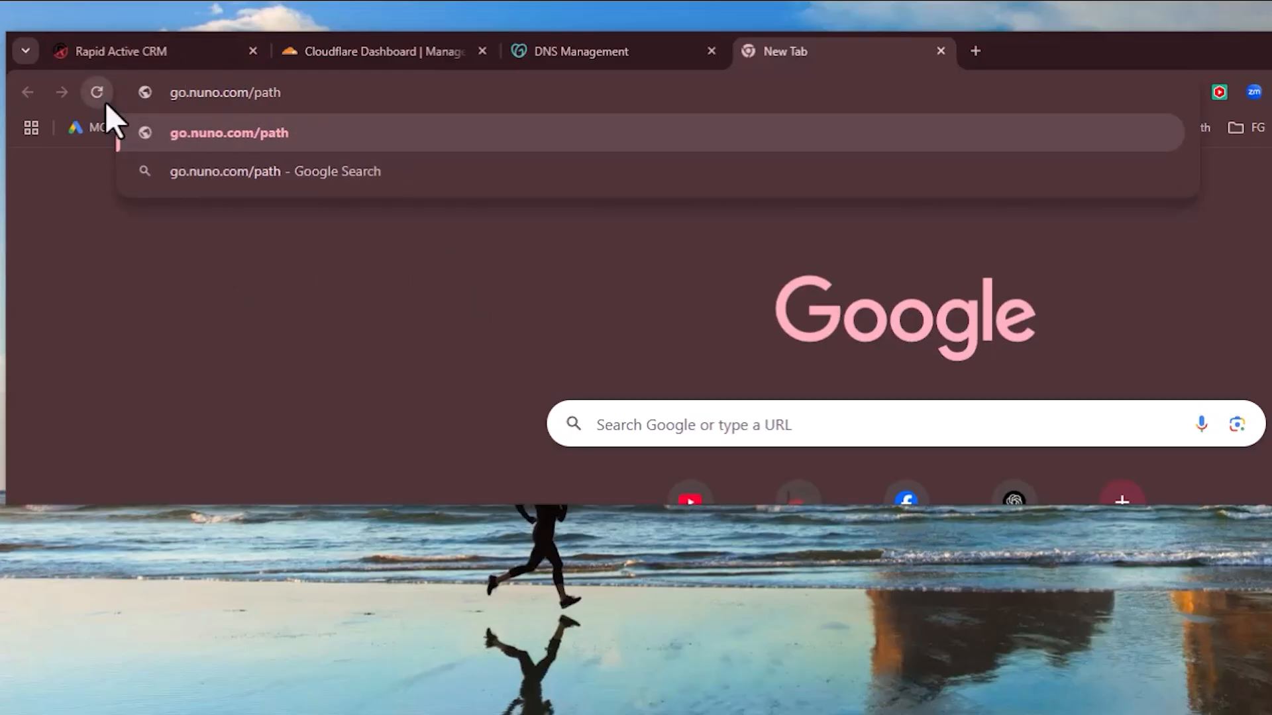
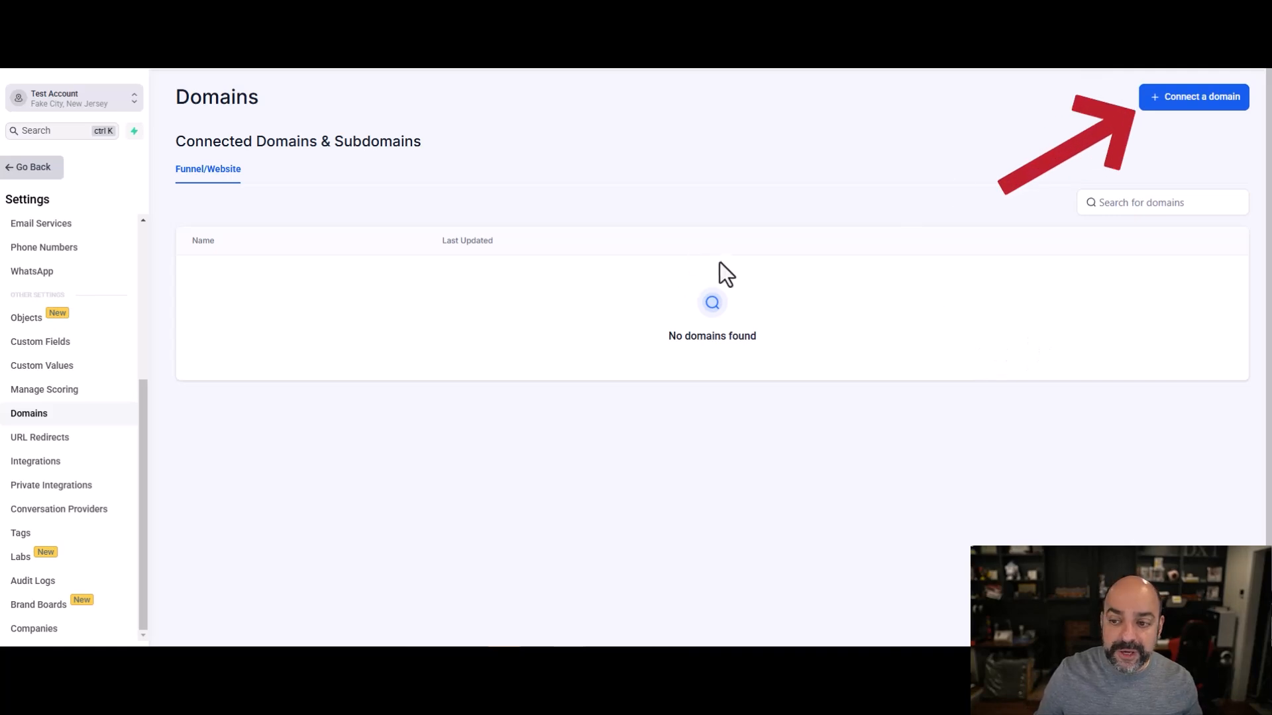
# - Start connecting a new domain in the CRM and enter automatedmarketer.live, copied from the Cloudflare DNS records page, as the domain
pyautogui.click(1171, 103)
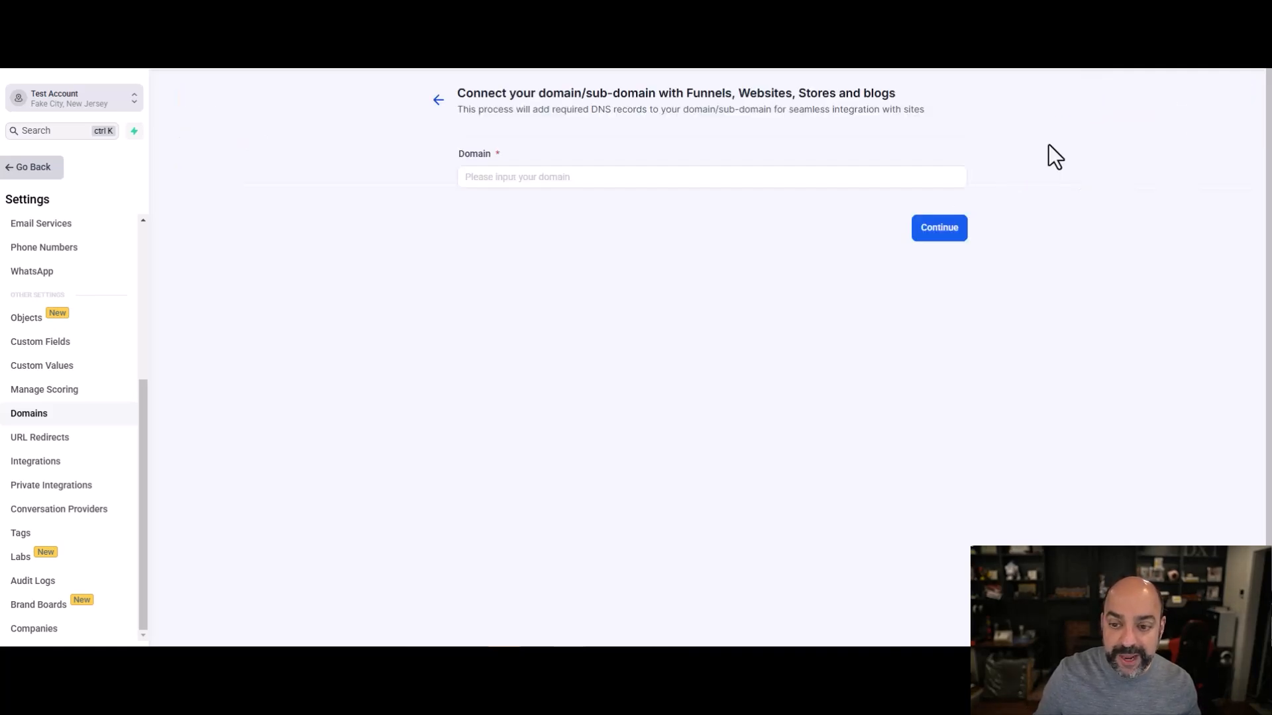
pyautogui.click(538, 179)
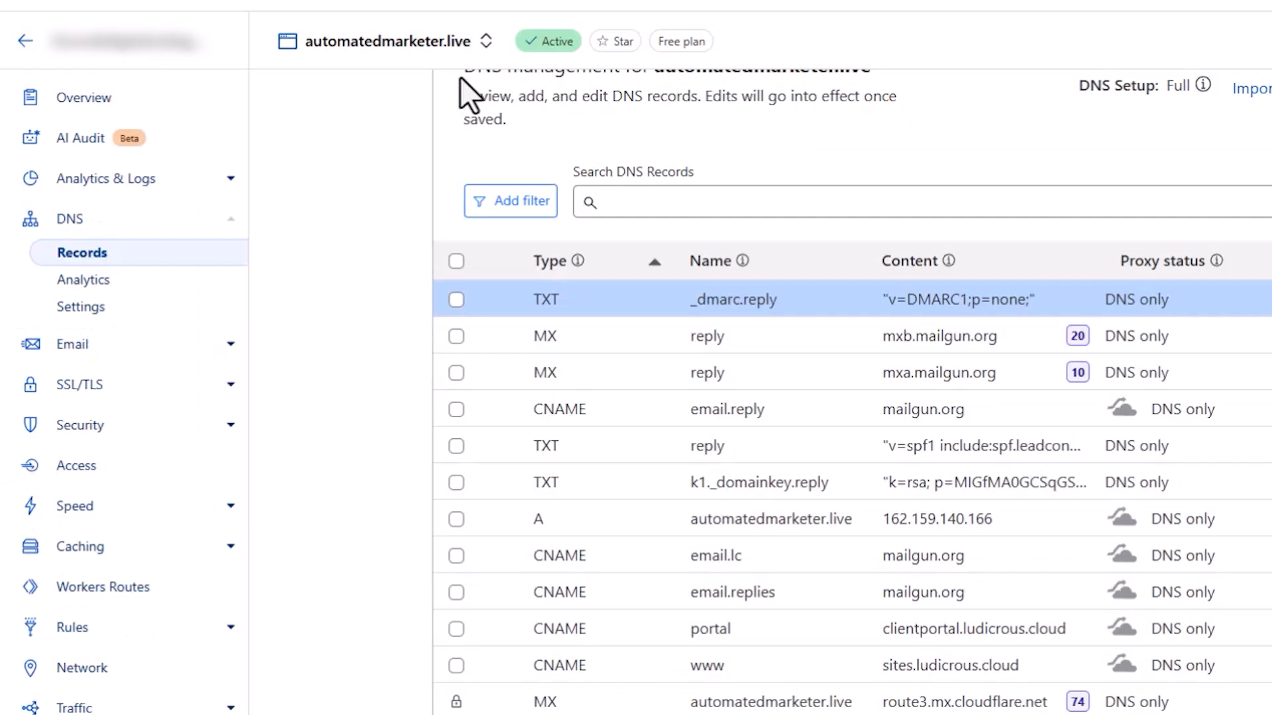
pyautogui.scroll(5, 743, 247)
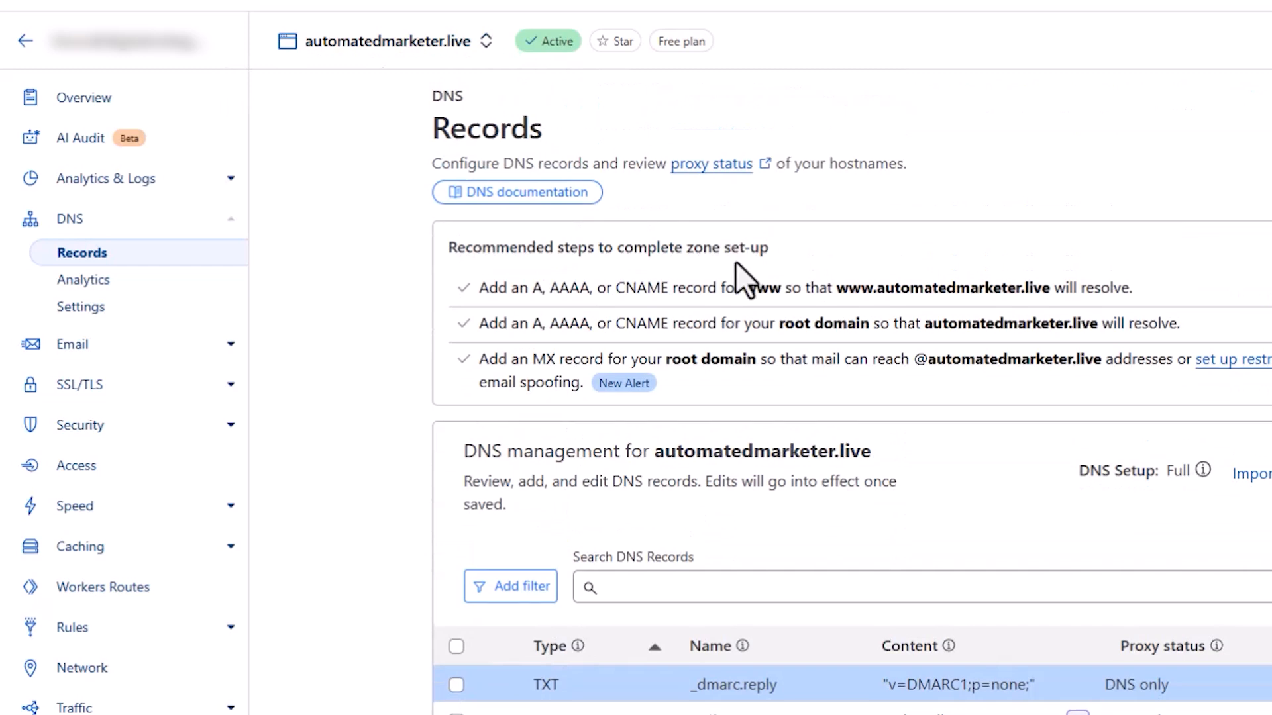
pyautogui.moveTo(878, 467); pyautogui.dragTo(656, 466)
pyautogui.rightClick(710, 471)
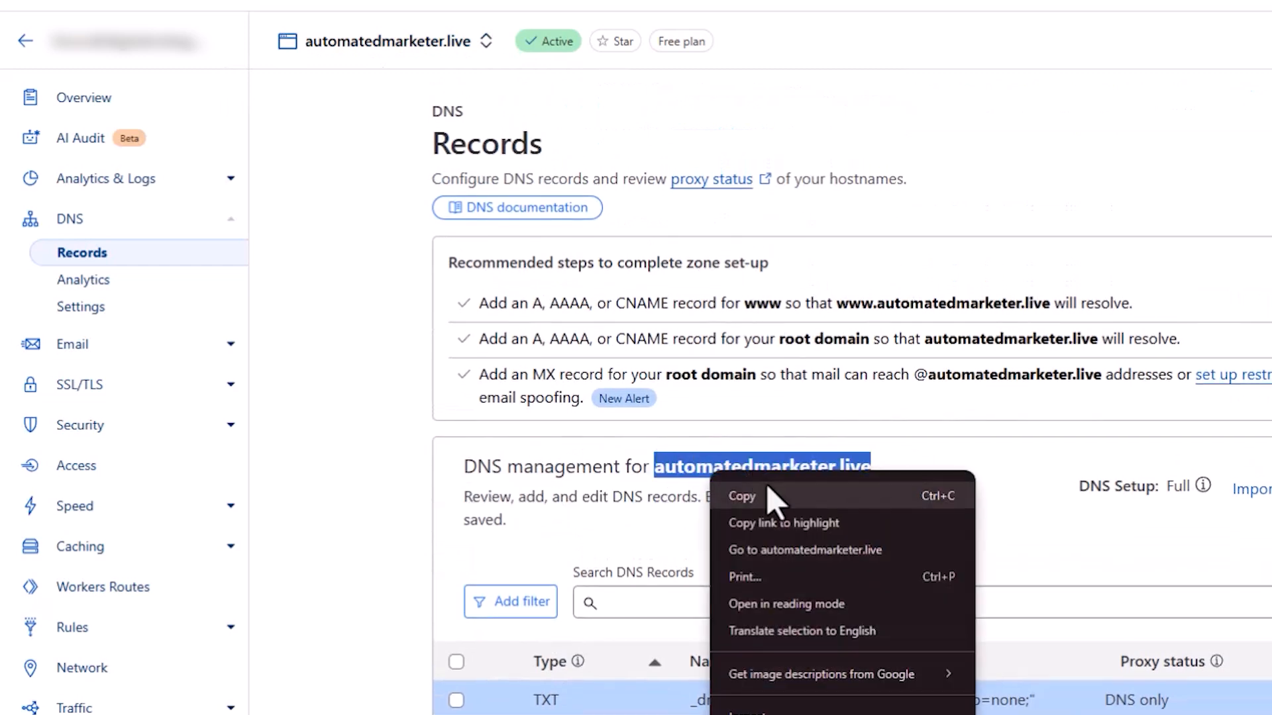
pyautogui.click(767, 490)
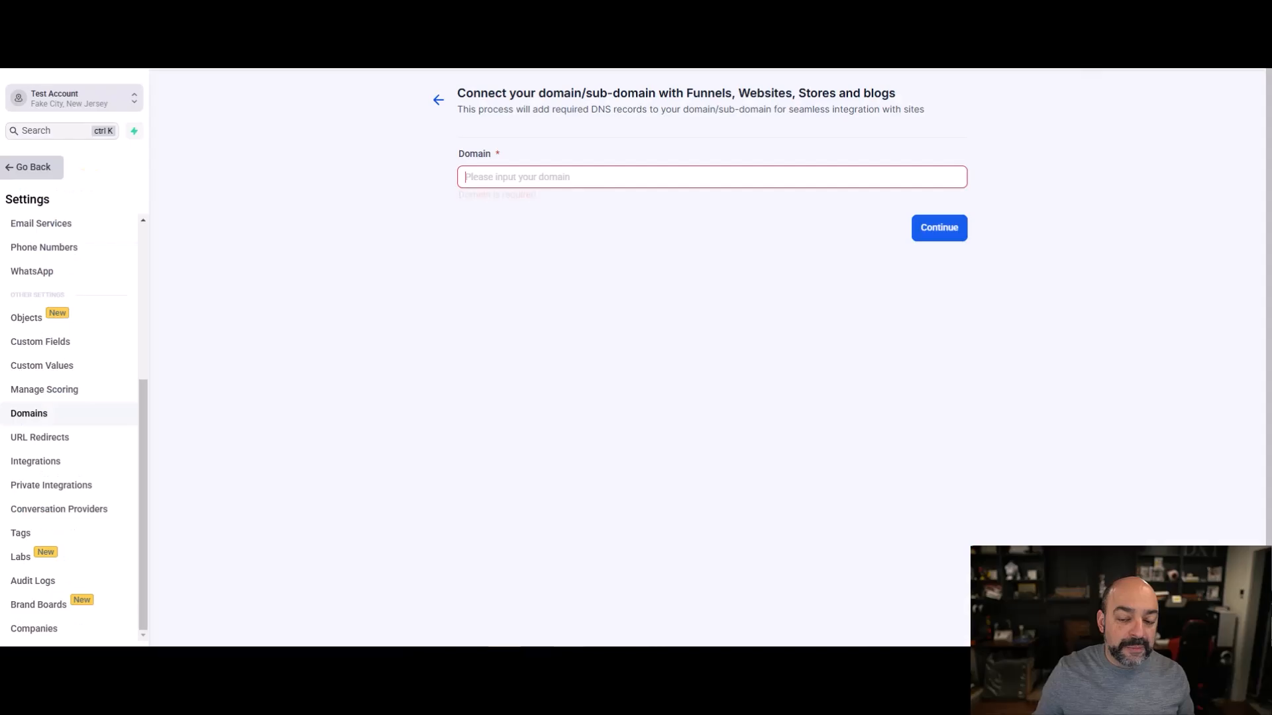
pyautogui.click(571, 176)
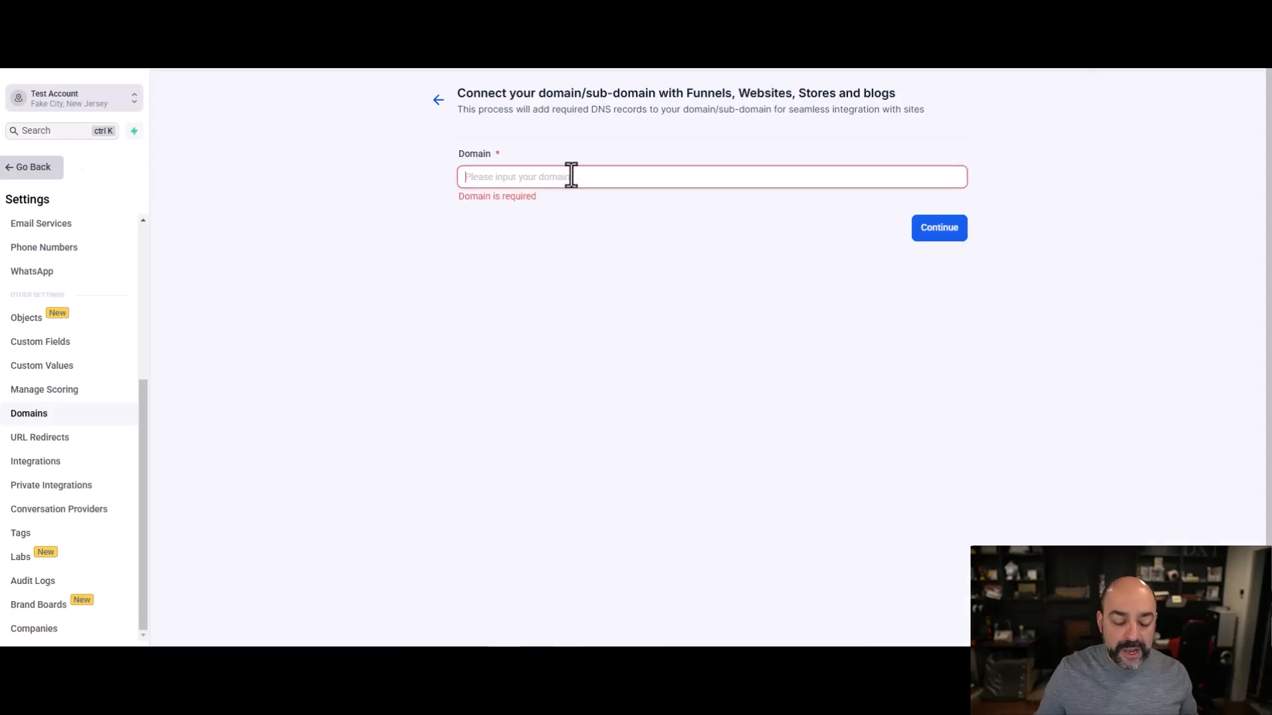
pyautogui.hotkey('ctrl', 'v')
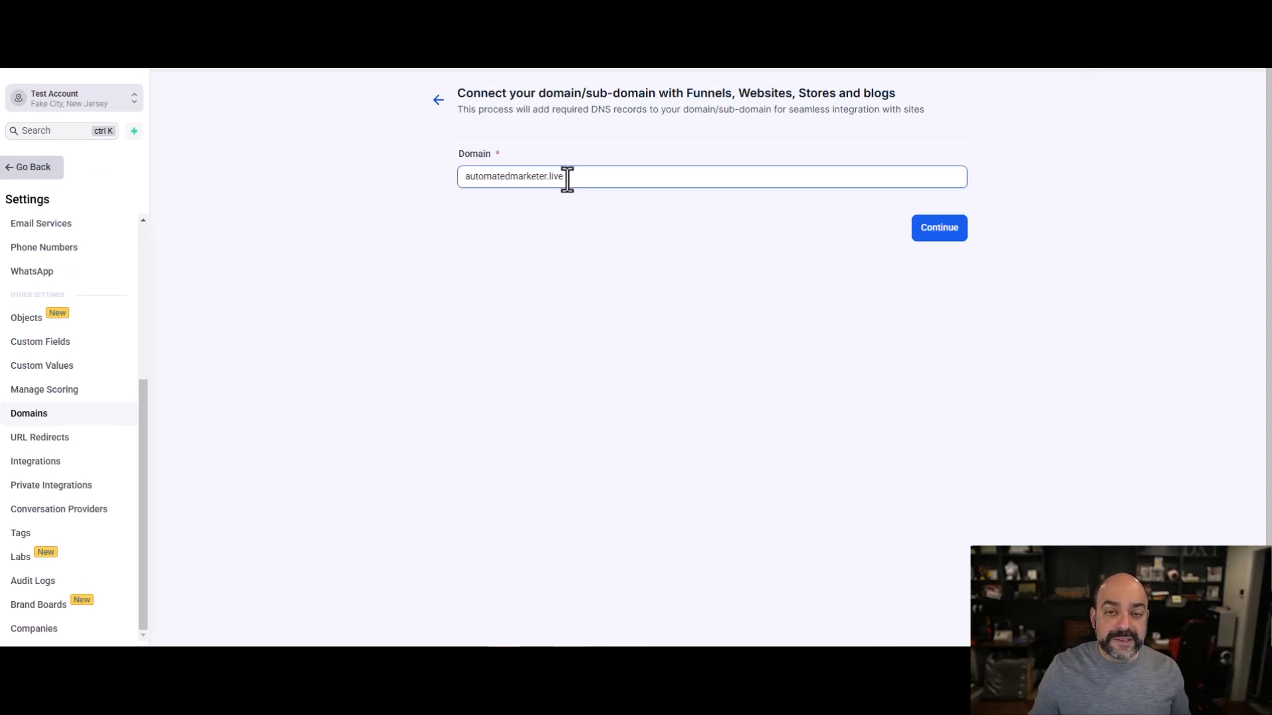
# - Continue with automatedmarketer.live, turn off the option to also add the www version, and close the connection dialog
pyautogui.click(924, 232)
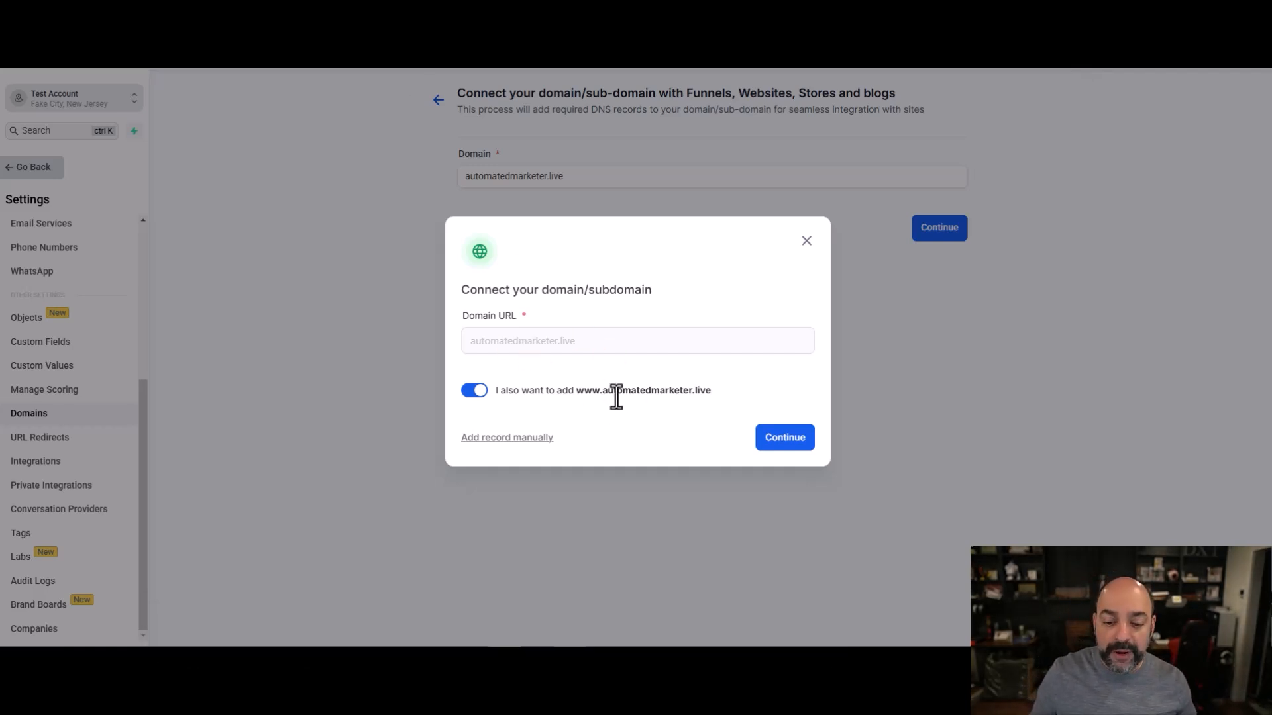
pyautogui.click(470, 392)
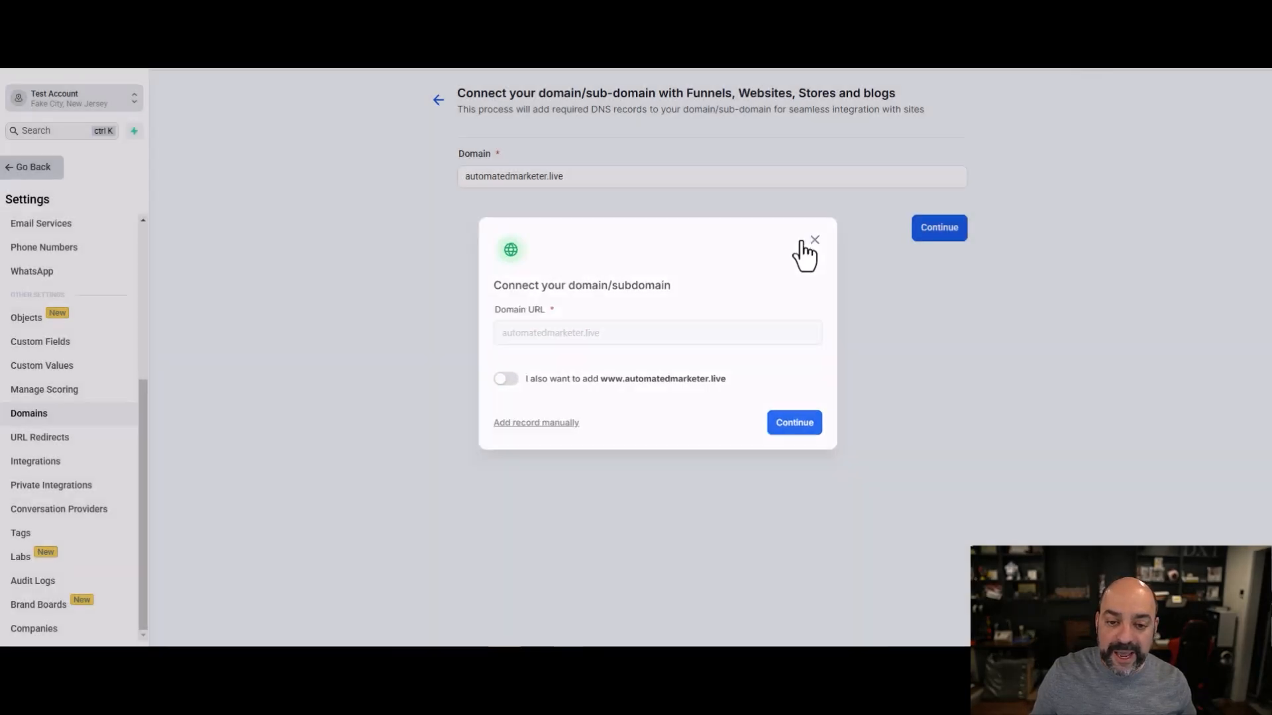
pyautogui.click(803, 239)
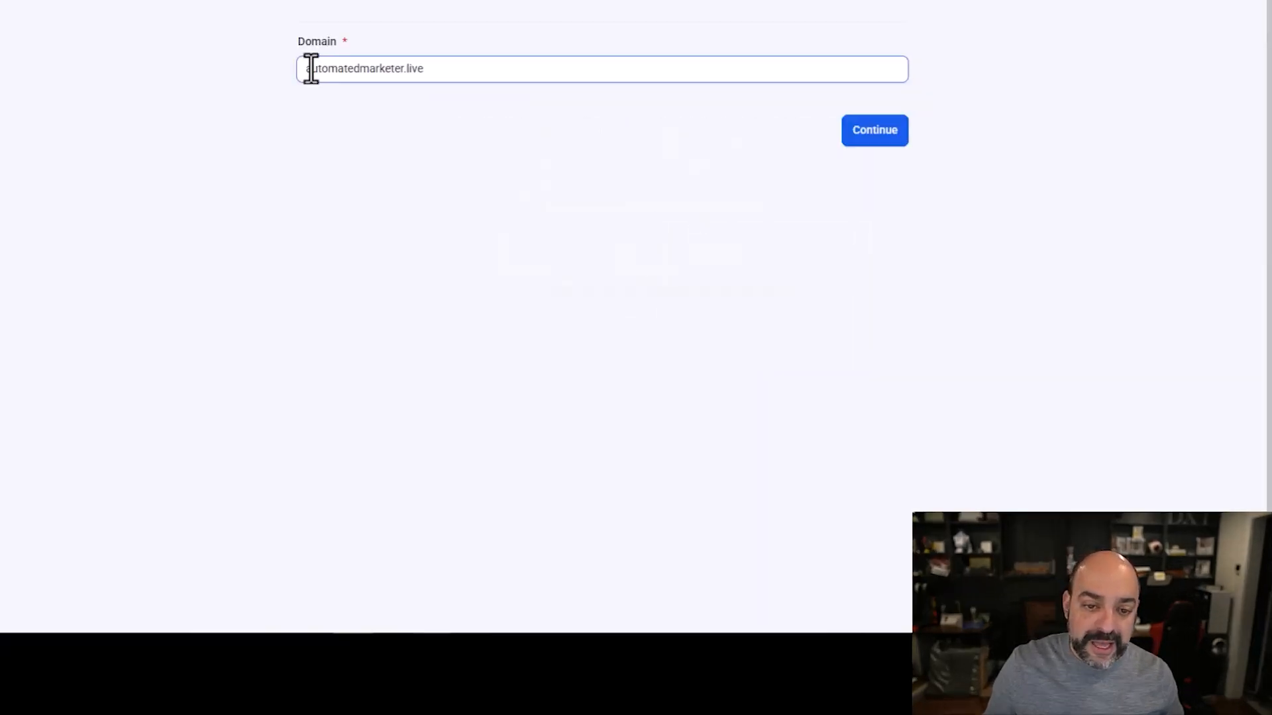
# - Change the domain entry to the subdomain go.automatedmarketer.live and continue to the connection dialog
pyautogui.click(466, 180)
pyautogui.click(306, 70)
pyautogui.write('go.')
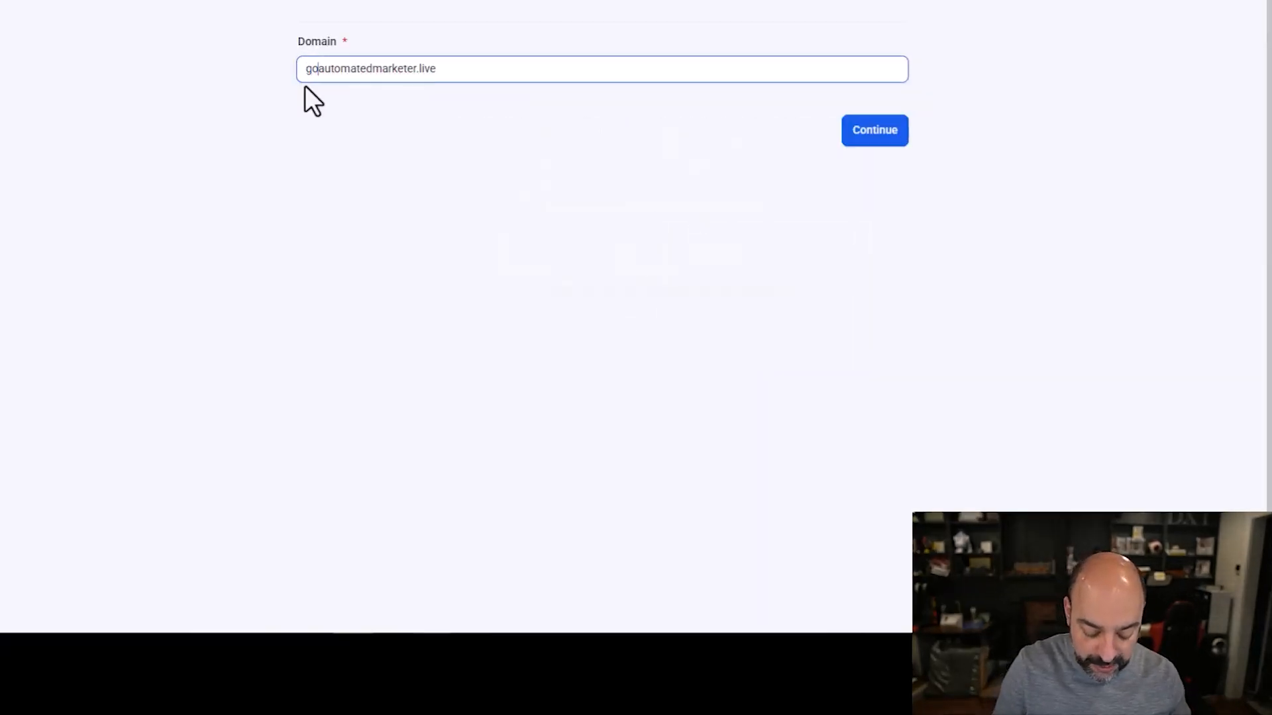
pyautogui.click(868, 132)
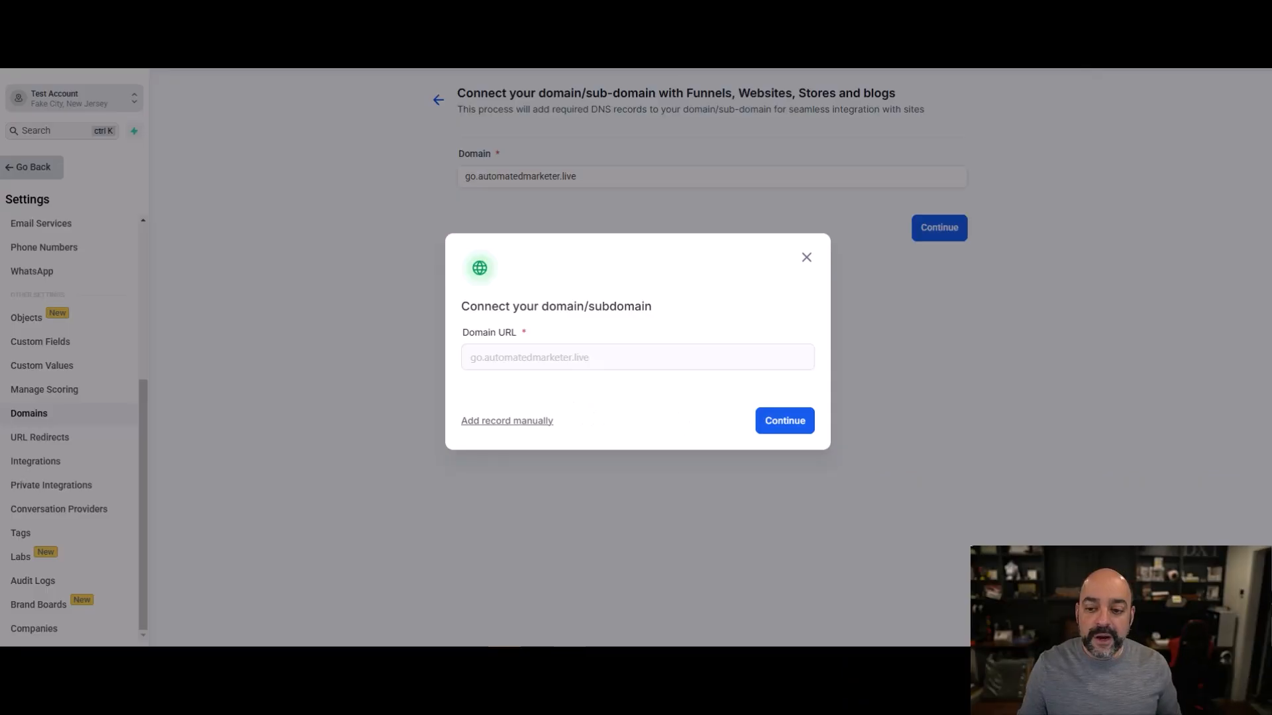
# - Close the subdomain's connection dialog and remove the go. prefix from the domain entry, leaving automatedmarketer.live
pyautogui.click(806, 257)
pyautogui.moveTo(478, 176); pyautogui.dragTo(432, 180)
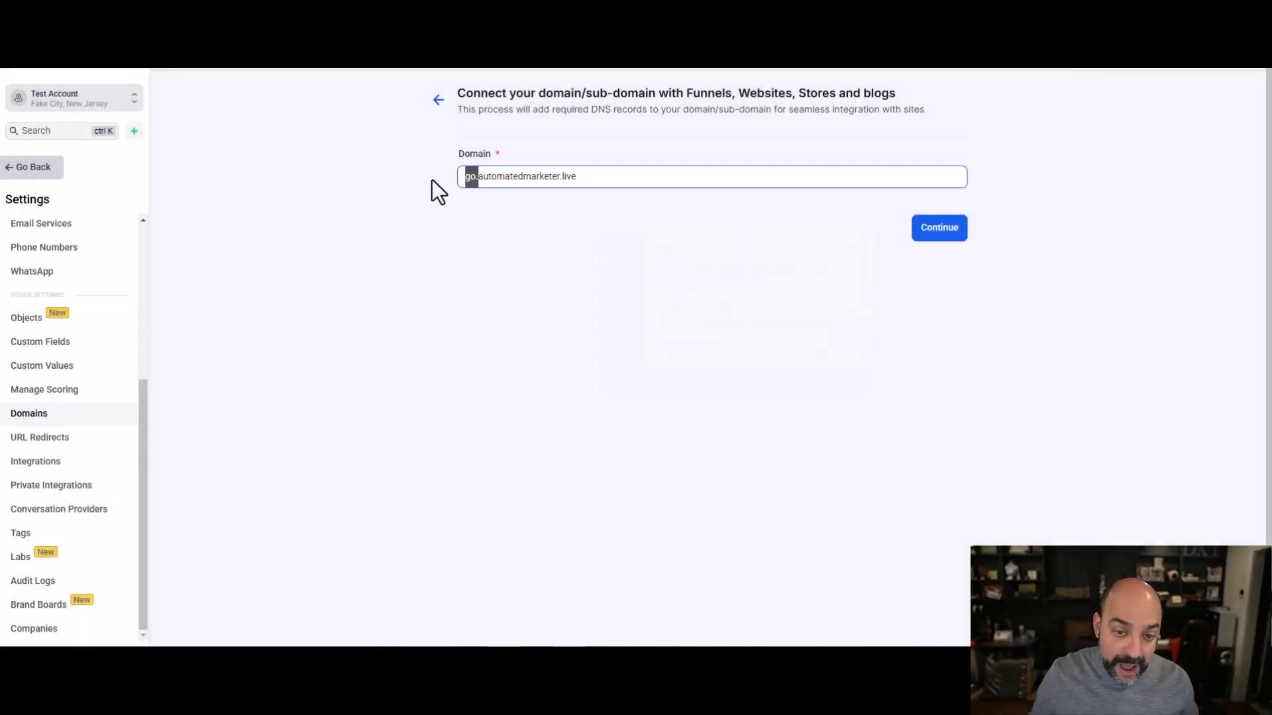
pyautogui.press('BackSpace')
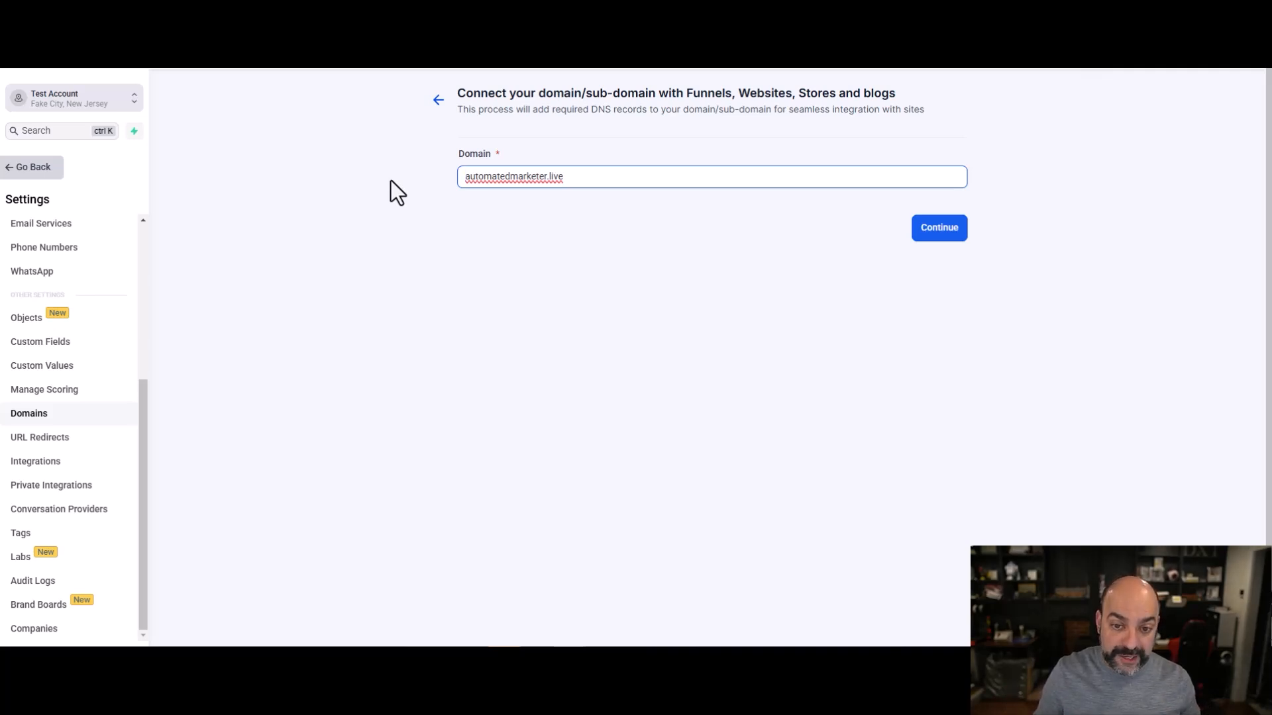
# - Authorize automatedmarketer.live and its www version through Cloudflare, entering automatedmarketer.live to confirm deletion of the conflicting DNS records
pyautogui.click(950, 237)
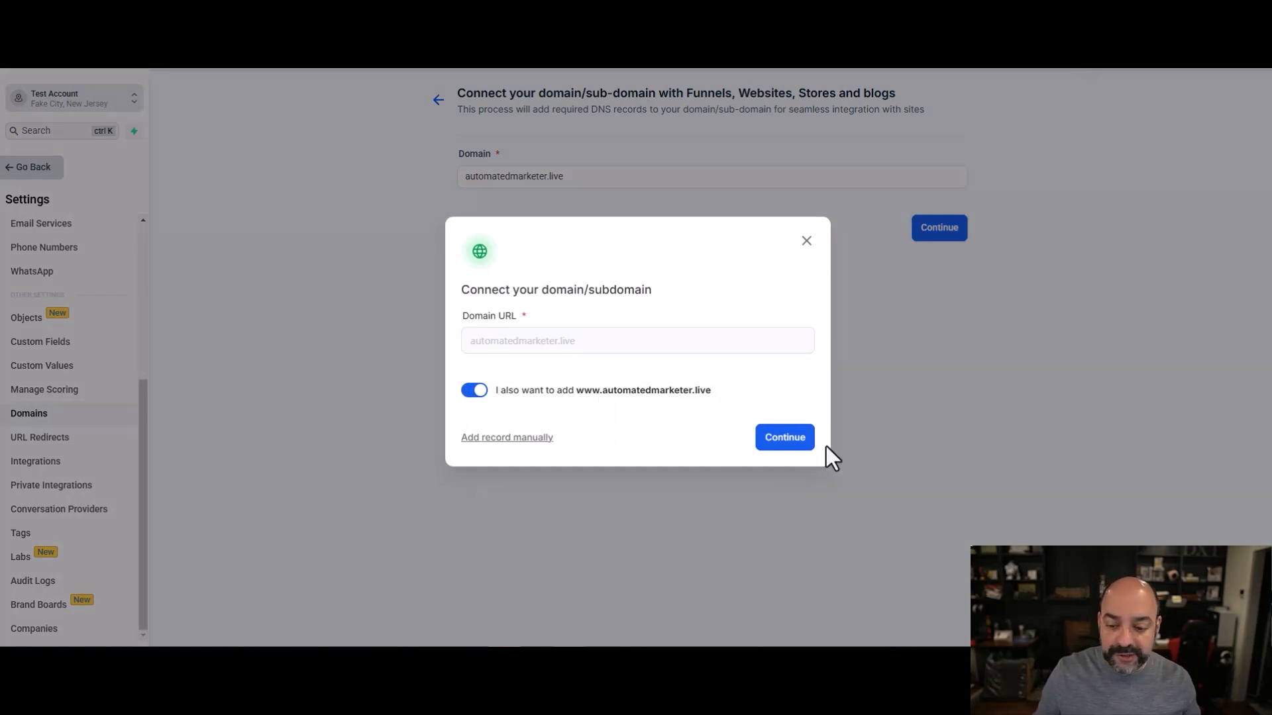
pyautogui.click(784, 438)
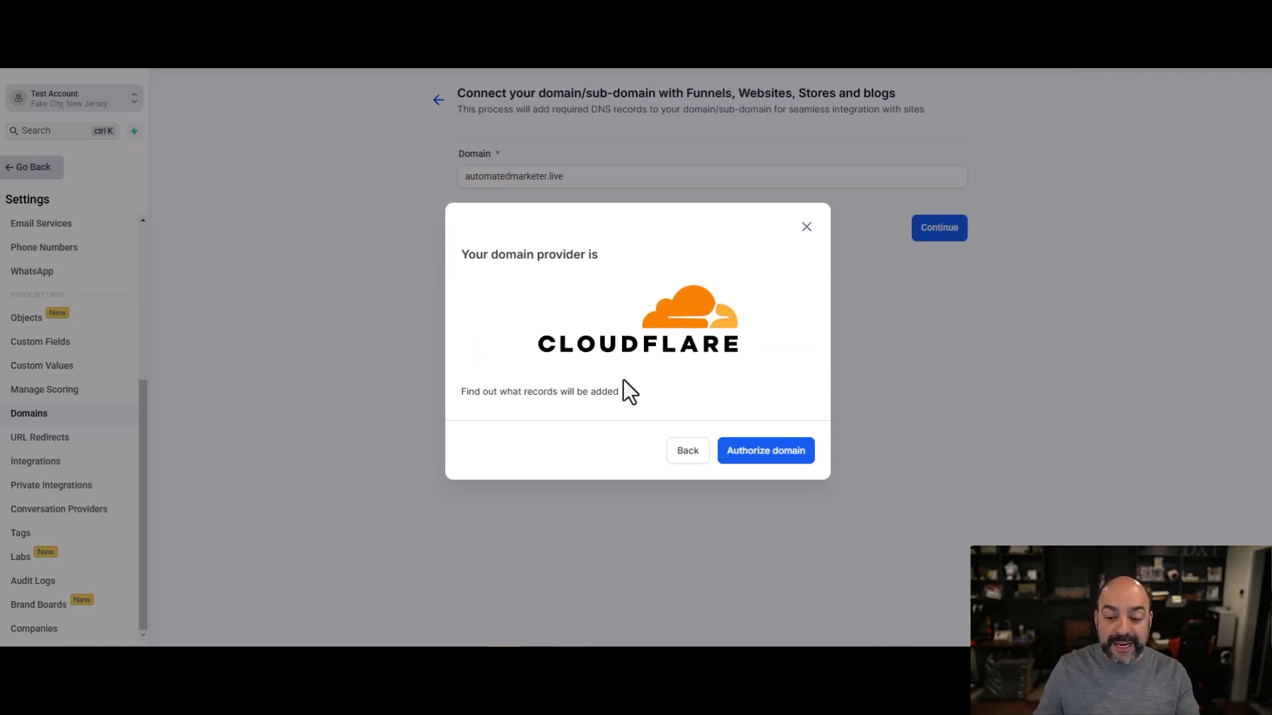
pyautogui.click(762, 449)
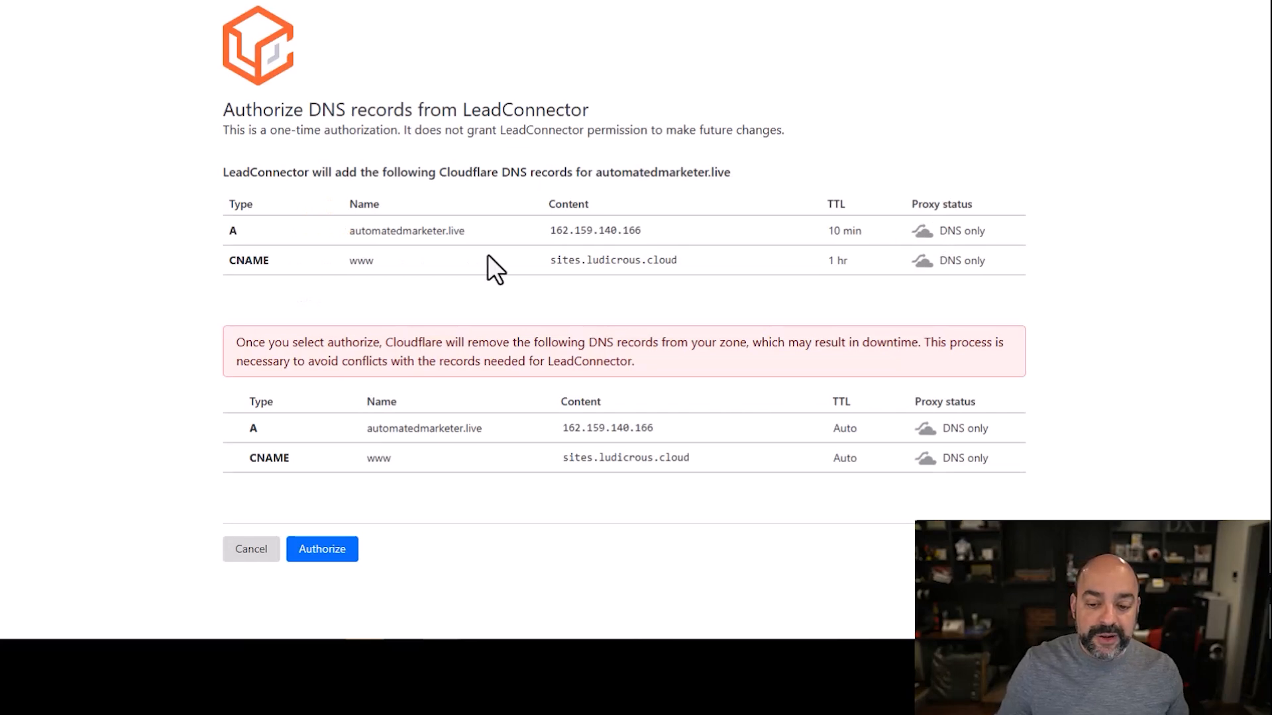
pyautogui.click(333, 555)
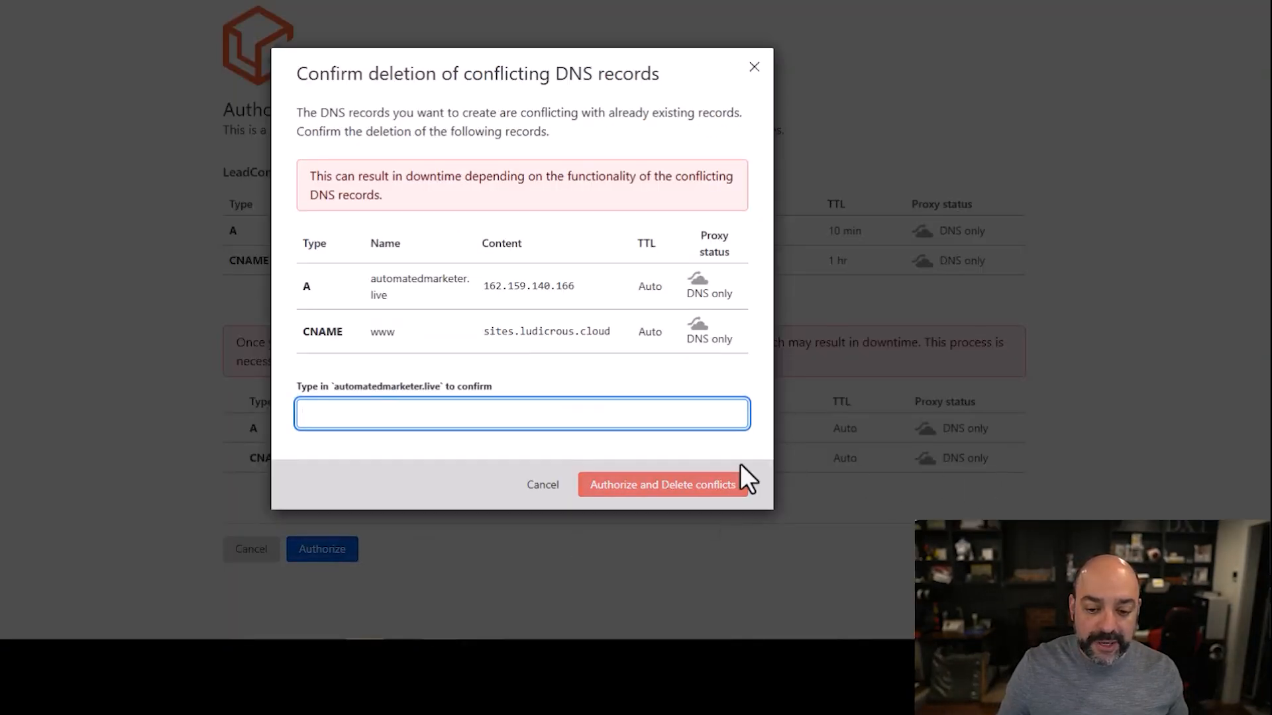
pyautogui.hotkey('ctrl', 'v')
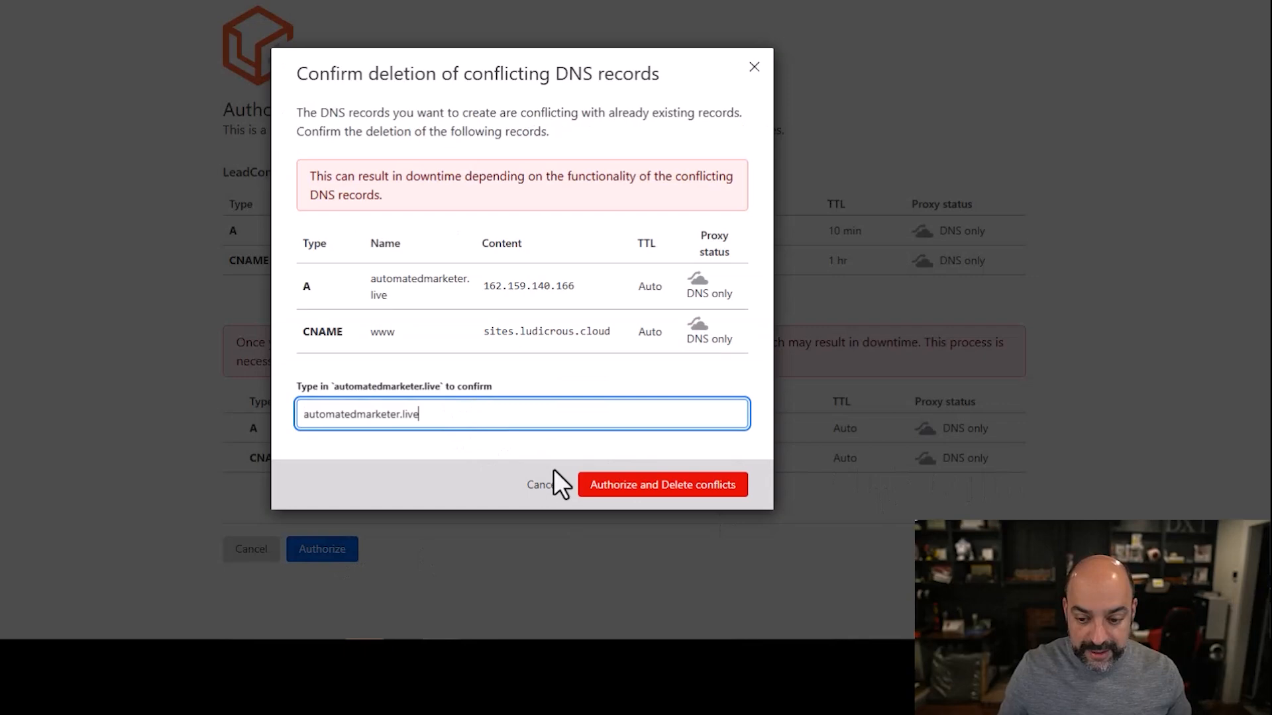
pyautogui.click(662, 487)
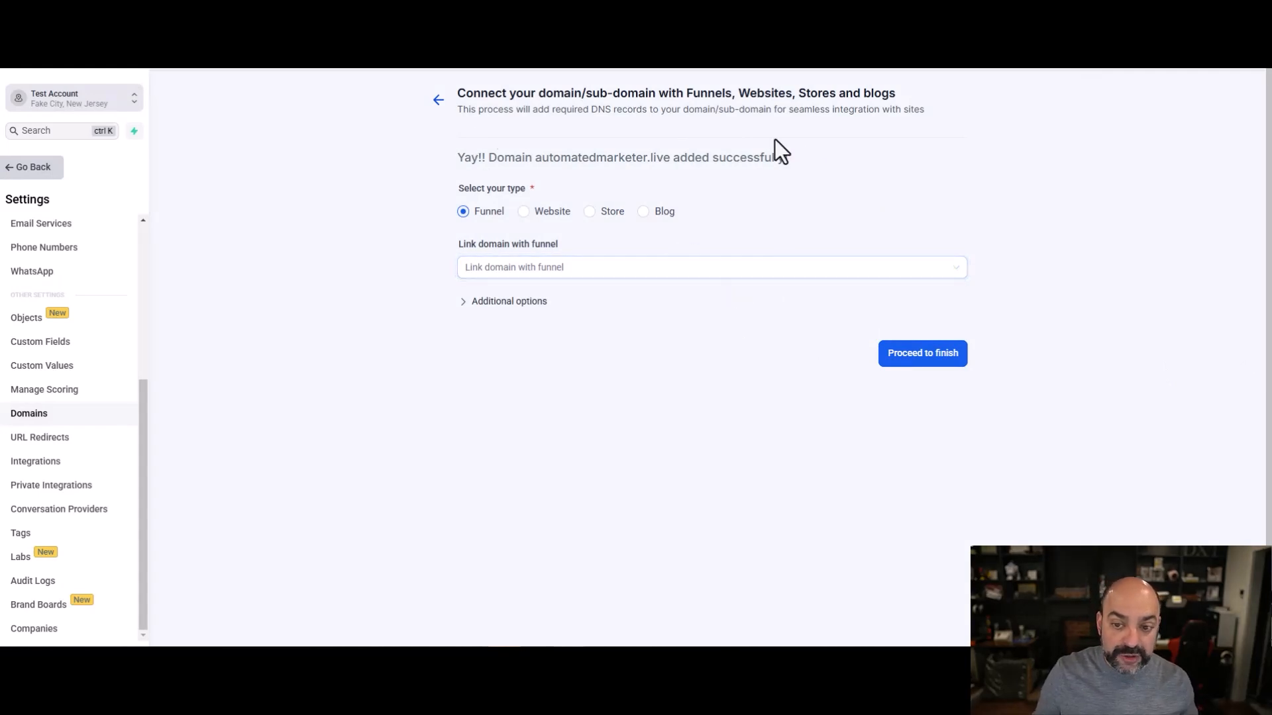
# - Finish the domain connection without linking a funnel, then review the URL redirects and return to the domains list
pyautogui.click(926, 353)
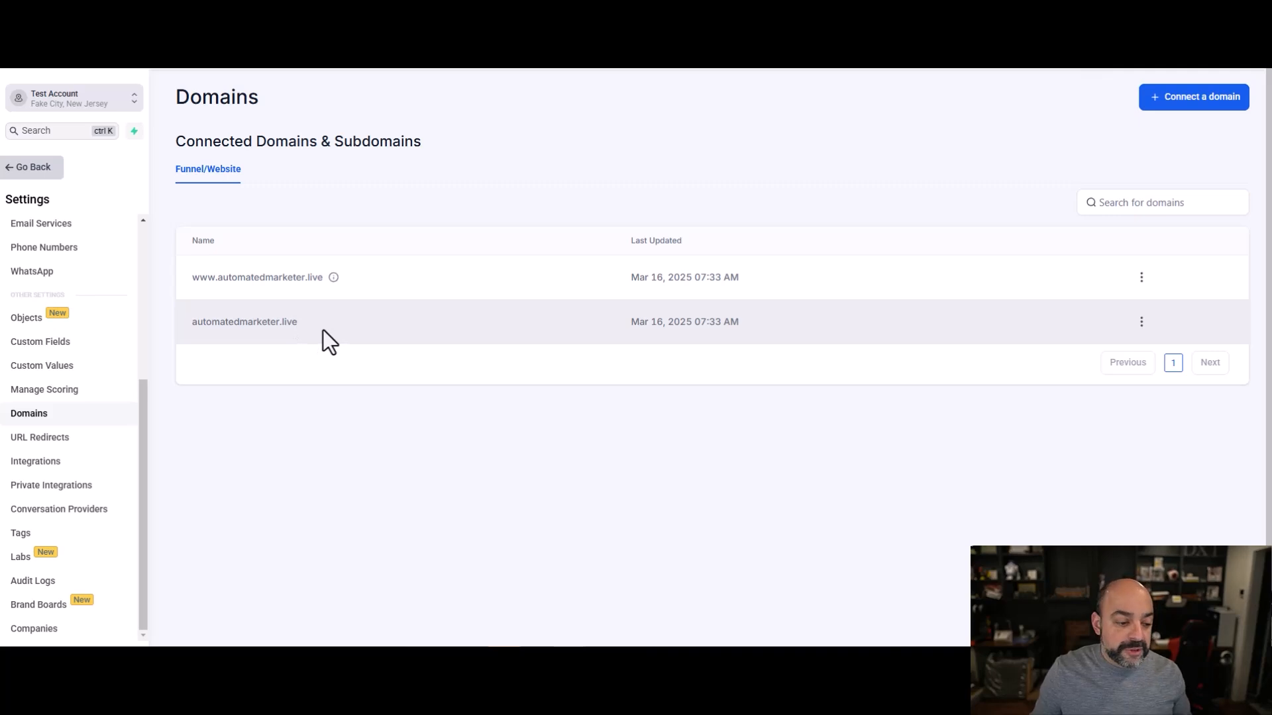
pyautogui.click(43, 440)
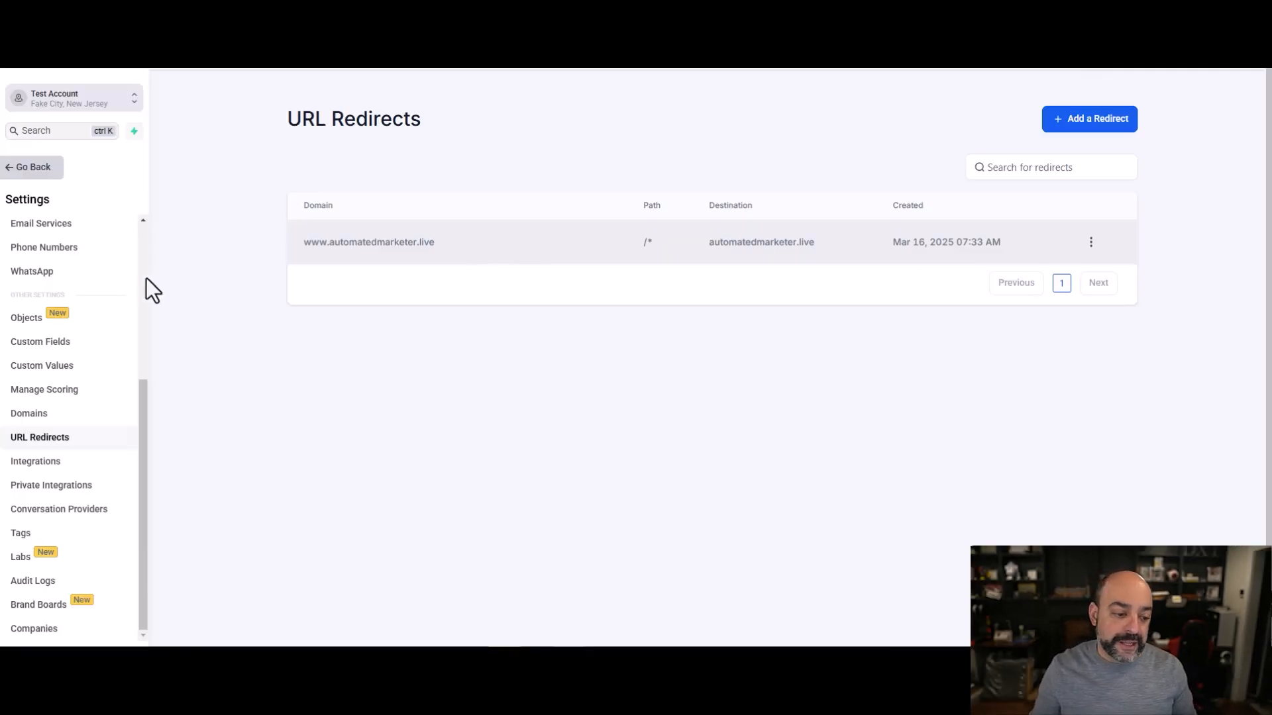
pyautogui.click(28, 413)
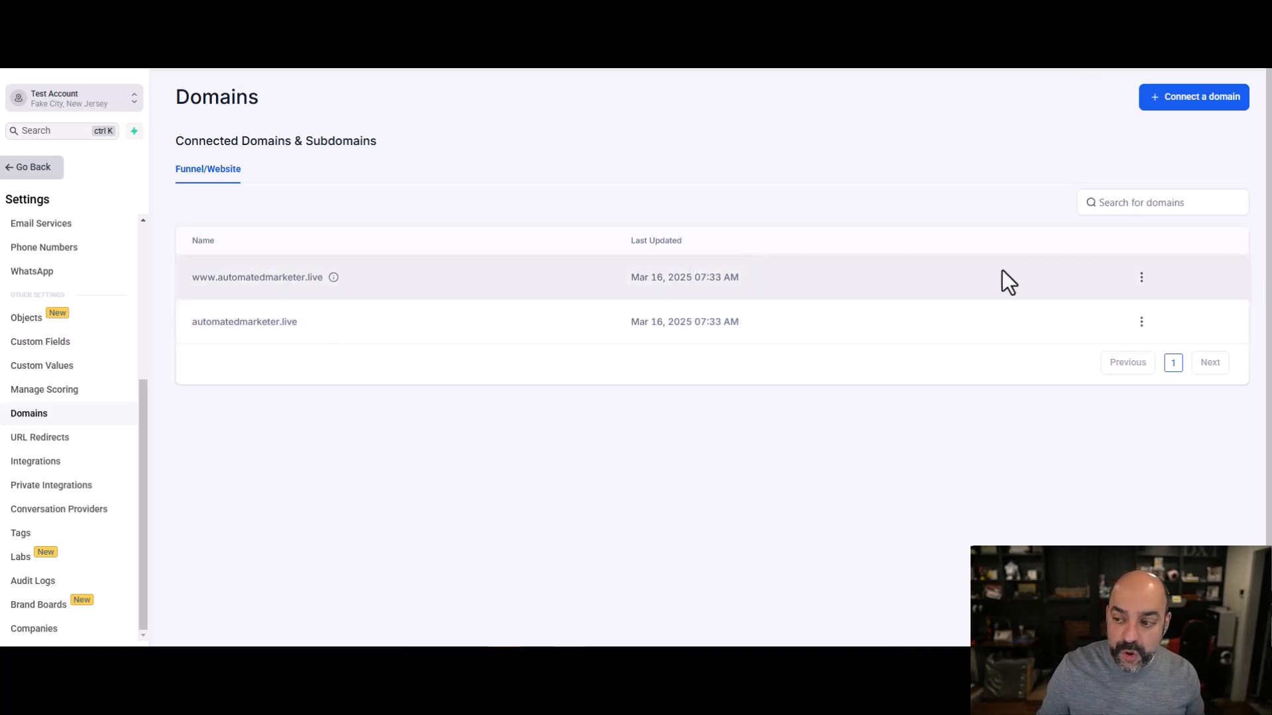
# - Edit automatedmarketer.live to use Lead Magnet / Lead Magnet as its default page and save the change
pyautogui.click(1141, 322)
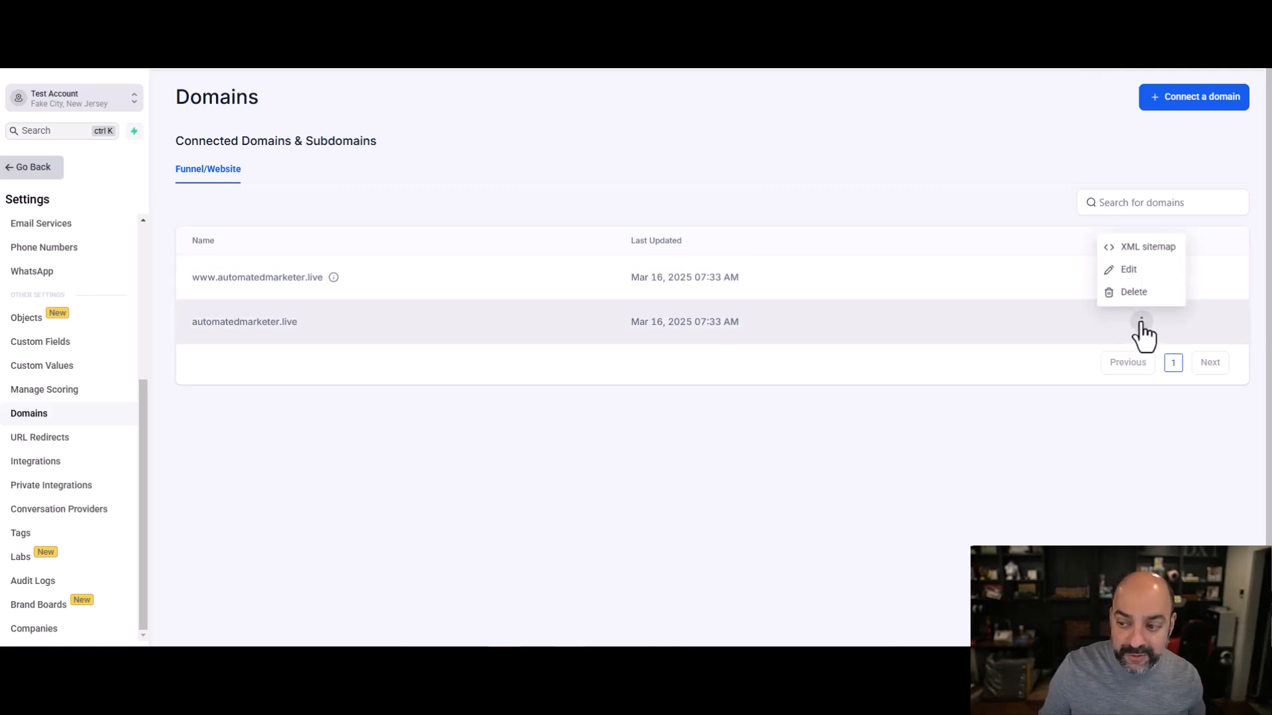
pyautogui.click(1128, 269)
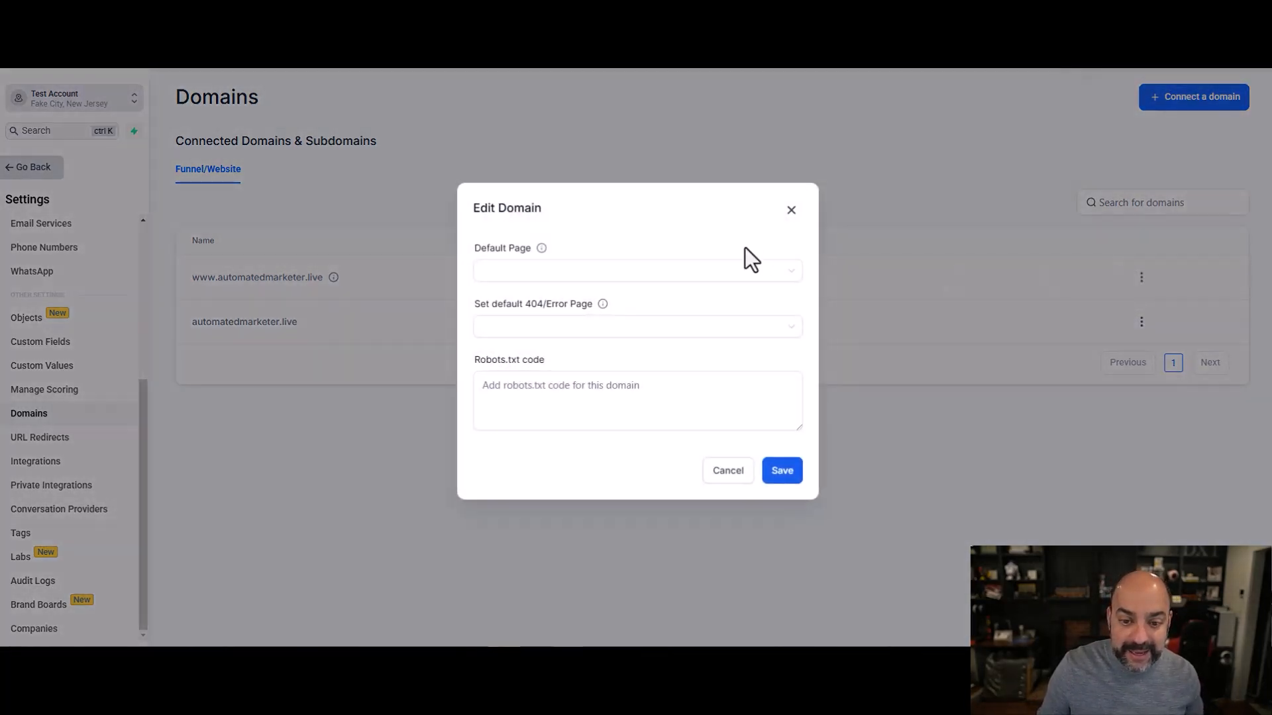
pyautogui.click(724, 282)
pyautogui.click(671, 297)
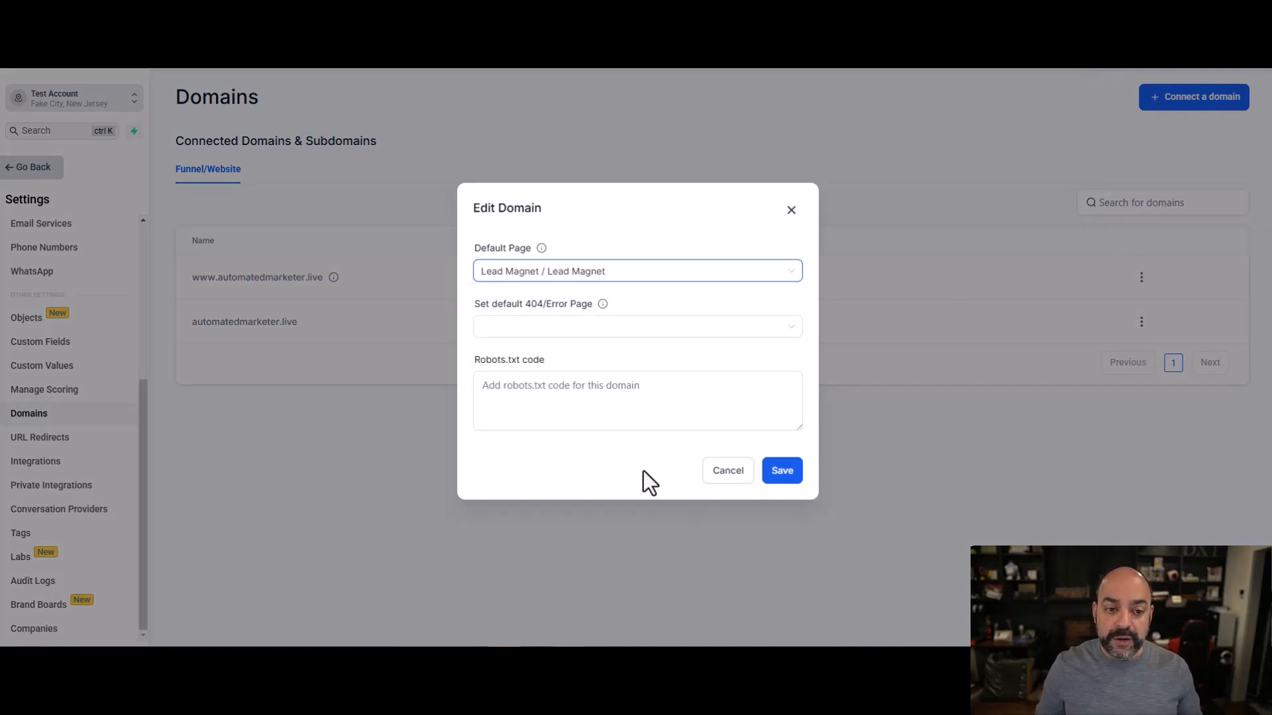
pyautogui.click(783, 475)
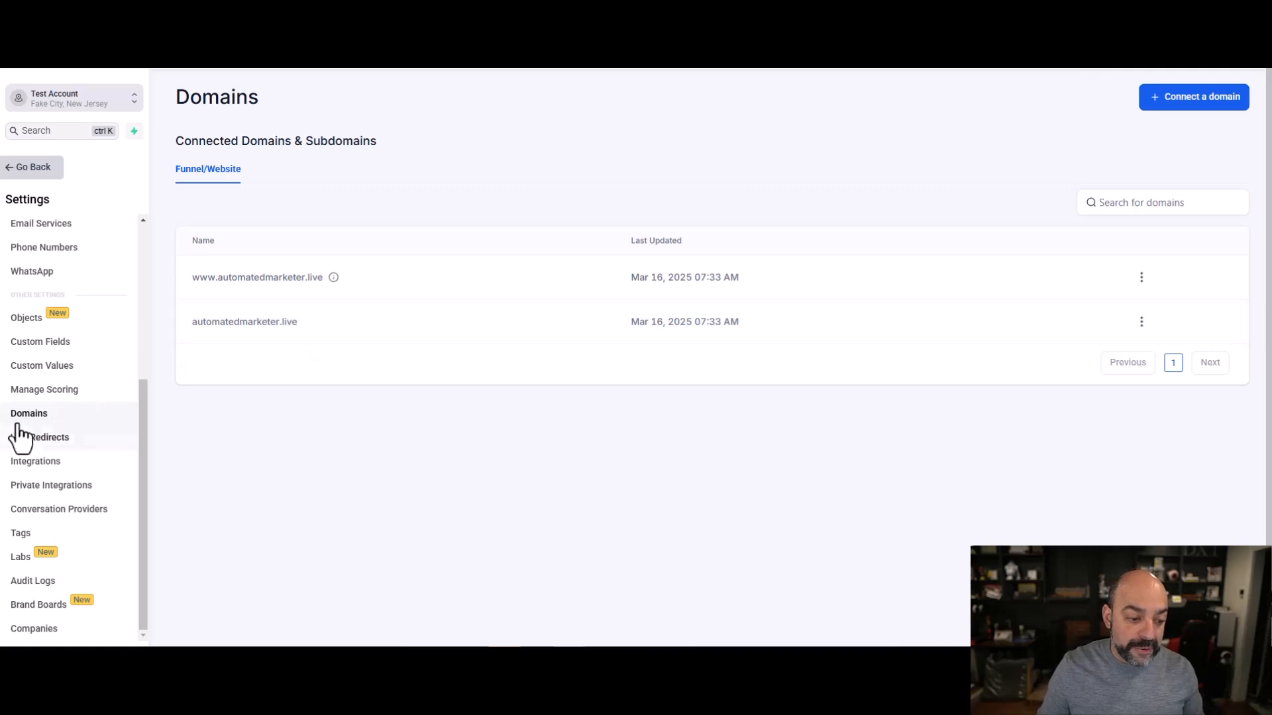
# - Reopen the settings of automatedmarketer.live, examine the available default pages, and close them without changes
pyautogui.click(1140, 322)
pyautogui.click(1129, 272)
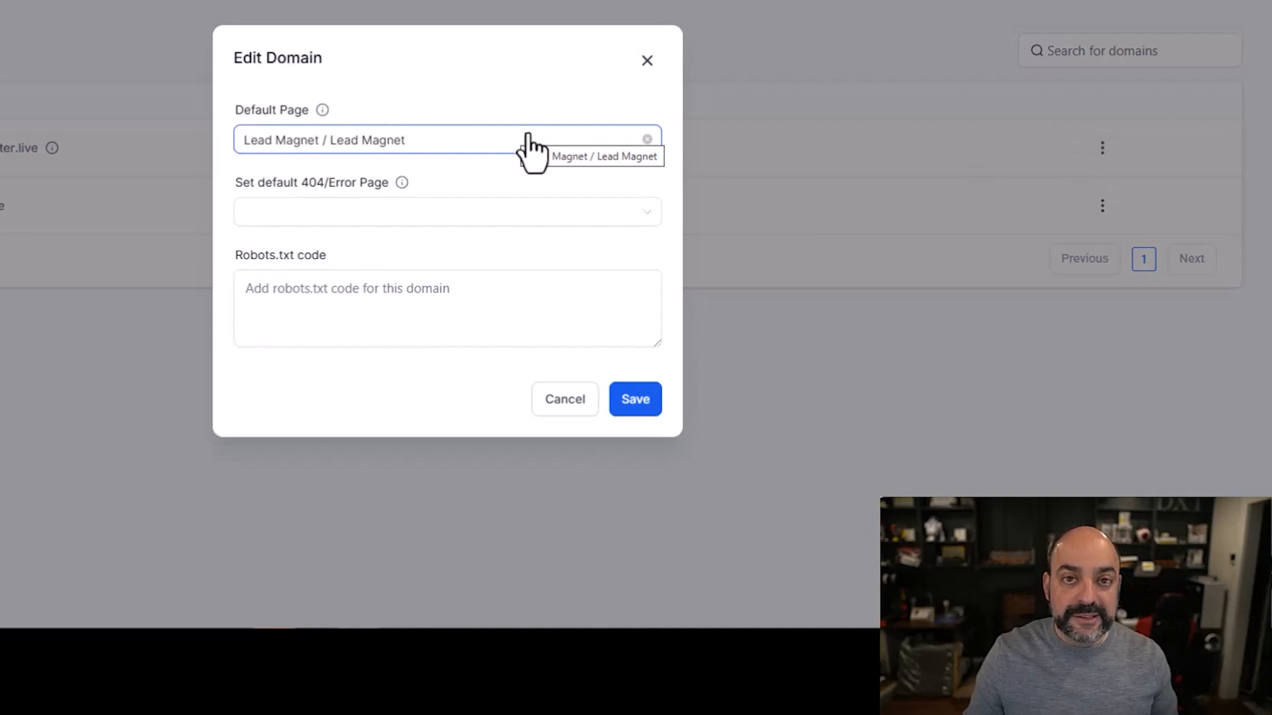
pyautogui.click(583, 145)
pyautogui.scroll(-5, 546, 297)
pyautogui.scroll(10, 546, 301)
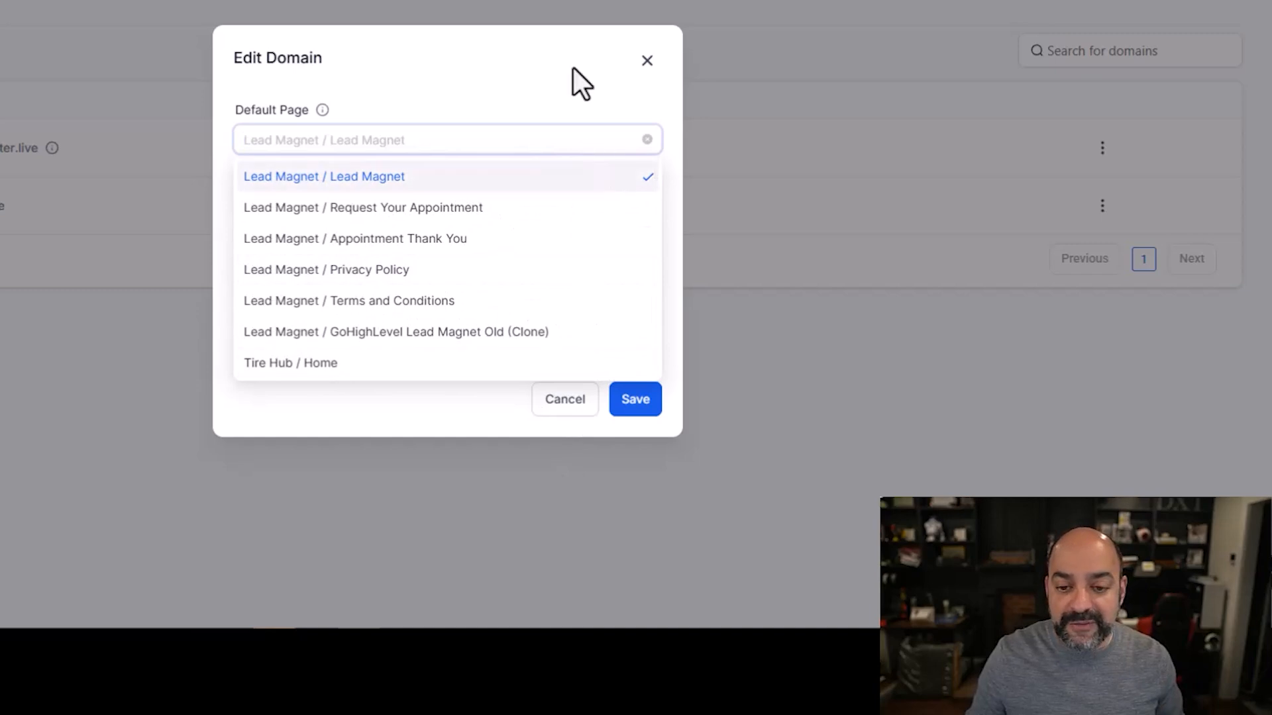
pyautogui.click(648, 61)
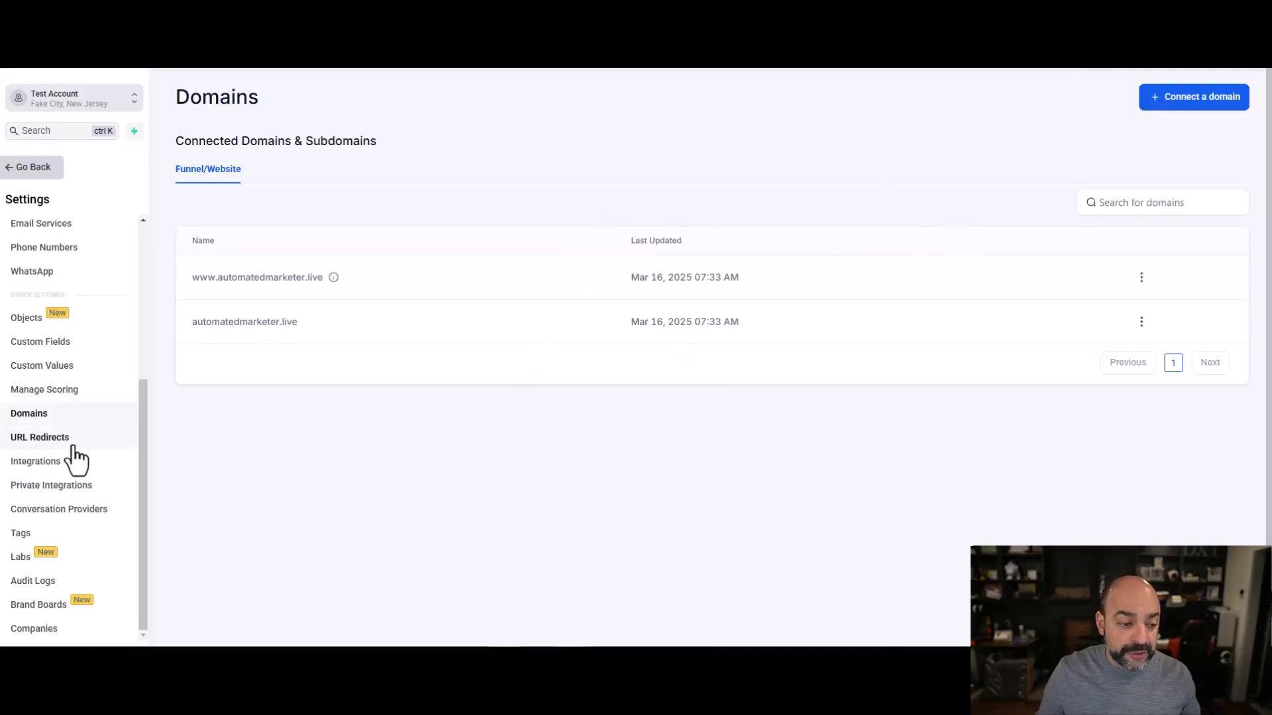
pyautogui.click(1141, 325)
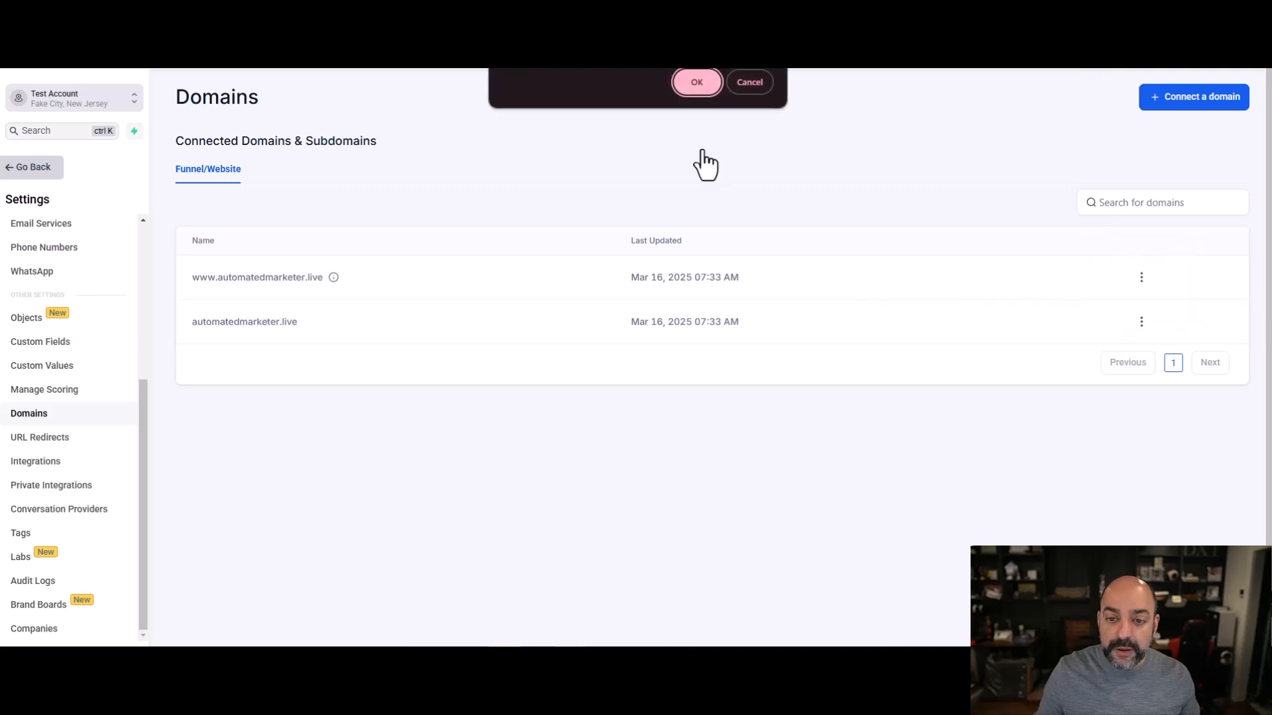
pyautogui.click(702, 86)
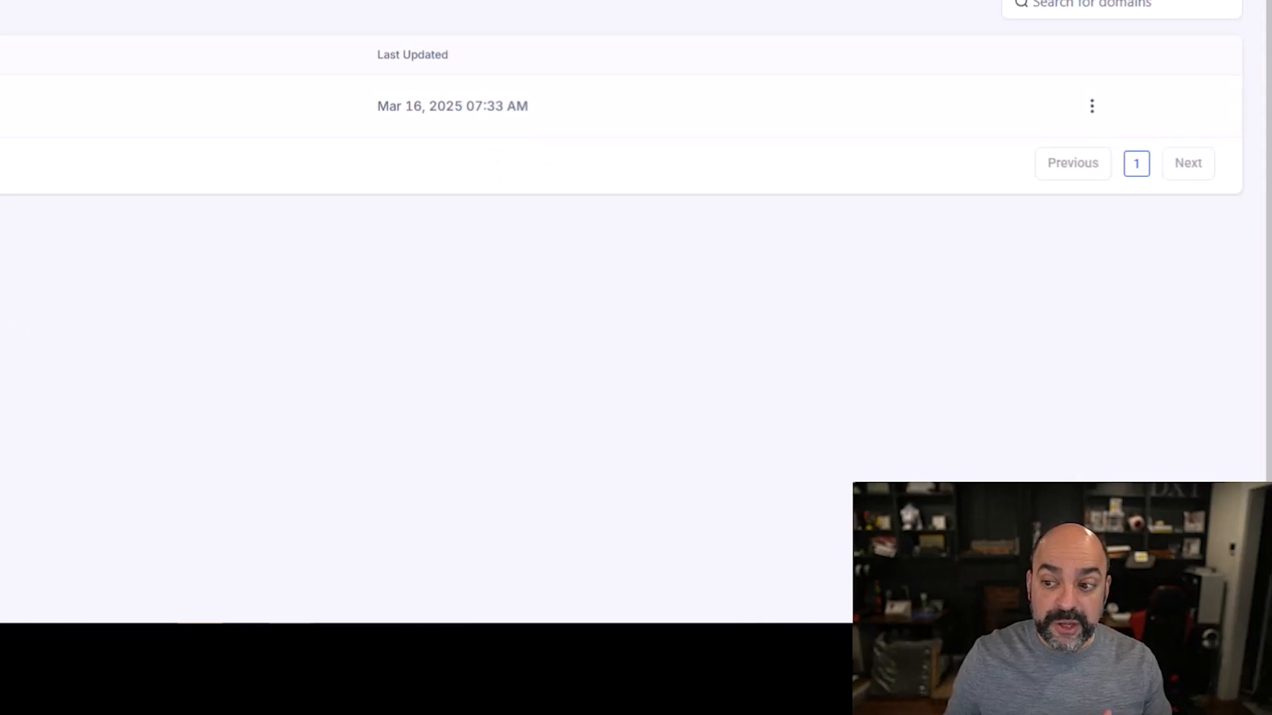
pyautogui.click(1092, 107)
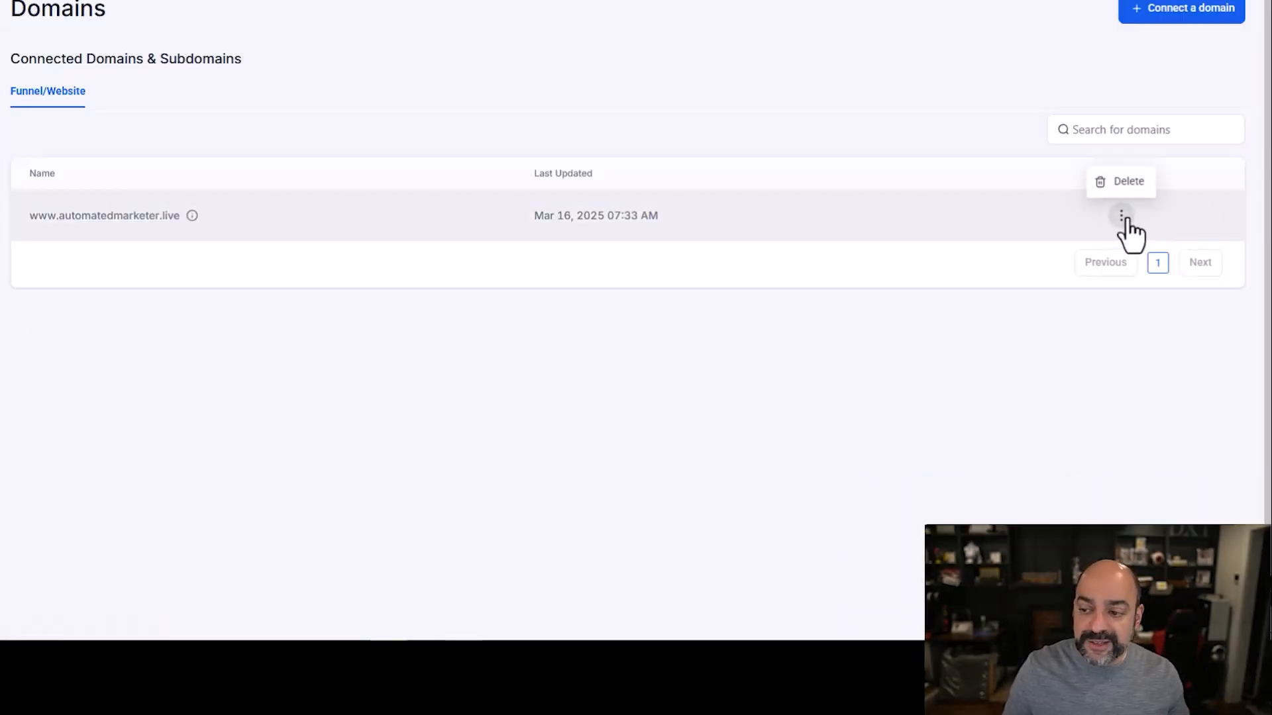
pyautogui.click(1128, 188)
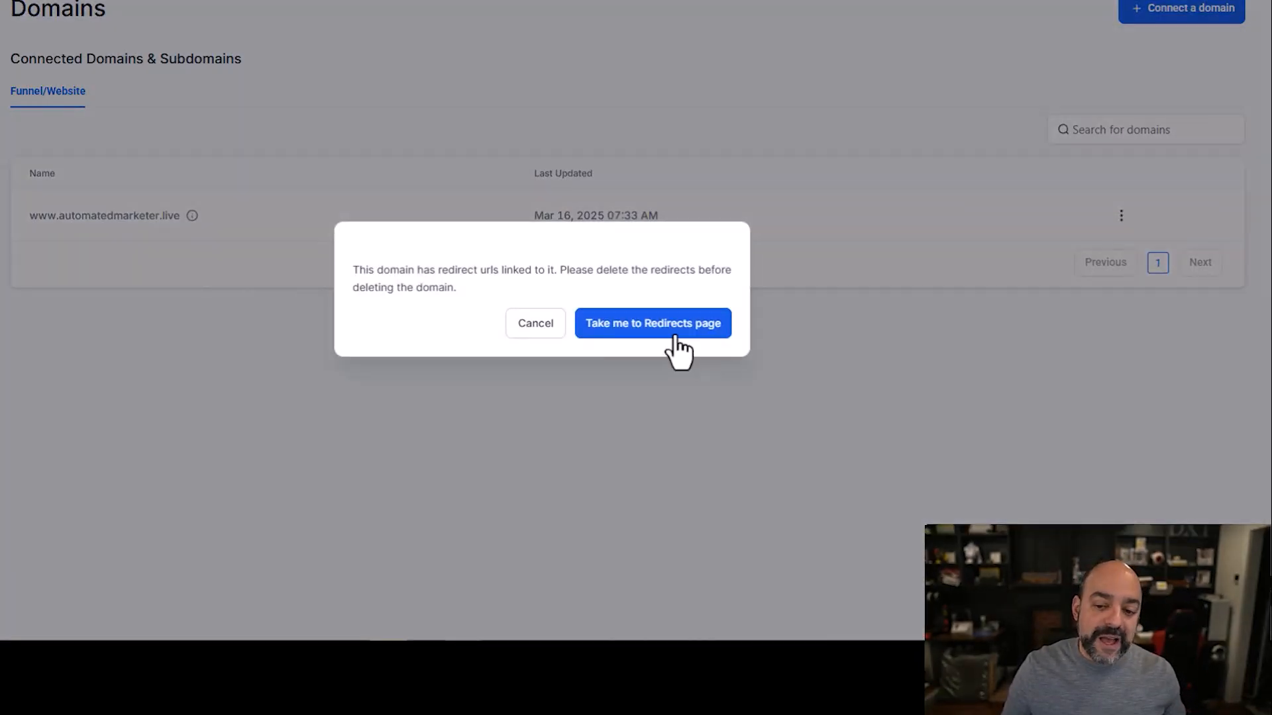
pyautogui.click(607, 328)
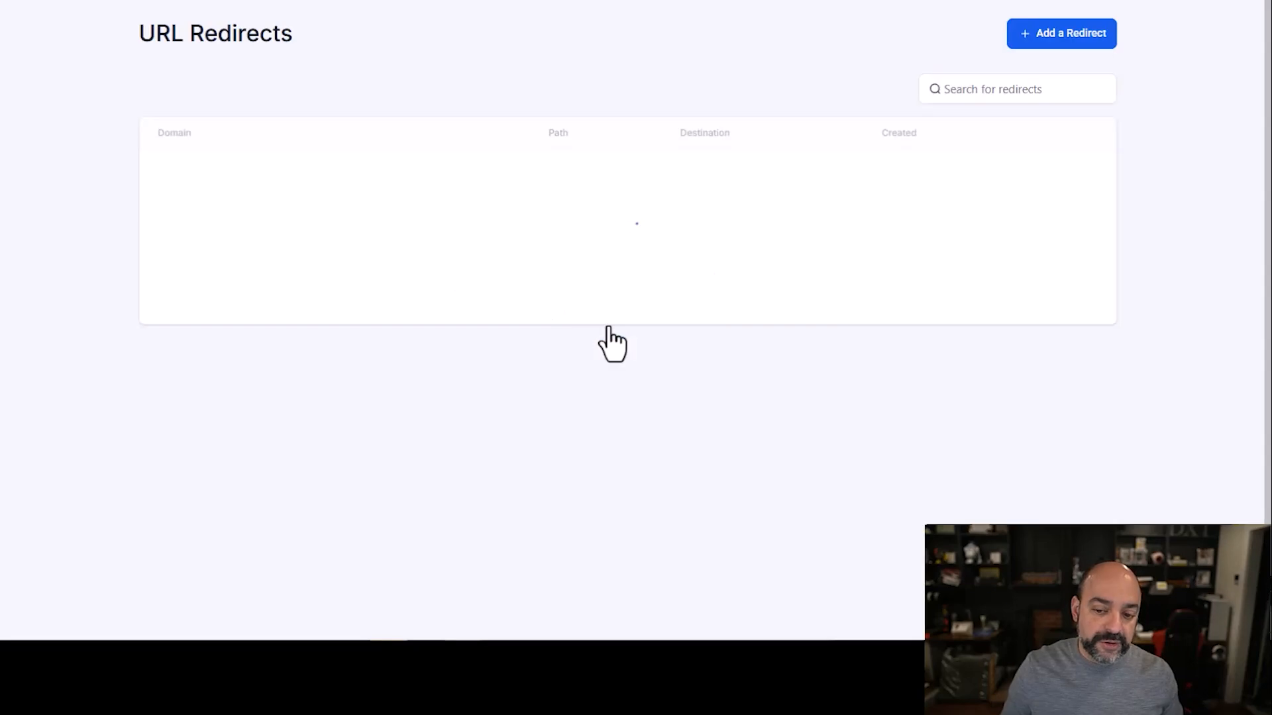
pyautogui.click(1063, 175)
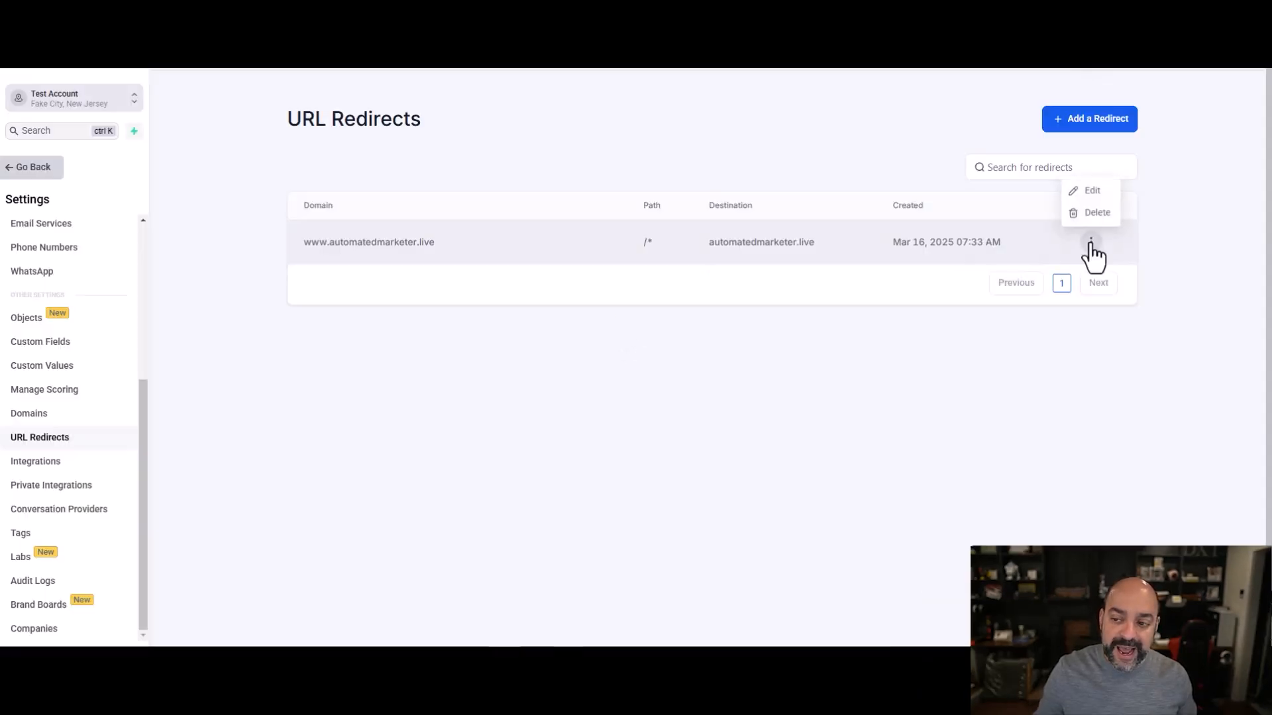
pyautogui.click(1069, 139)
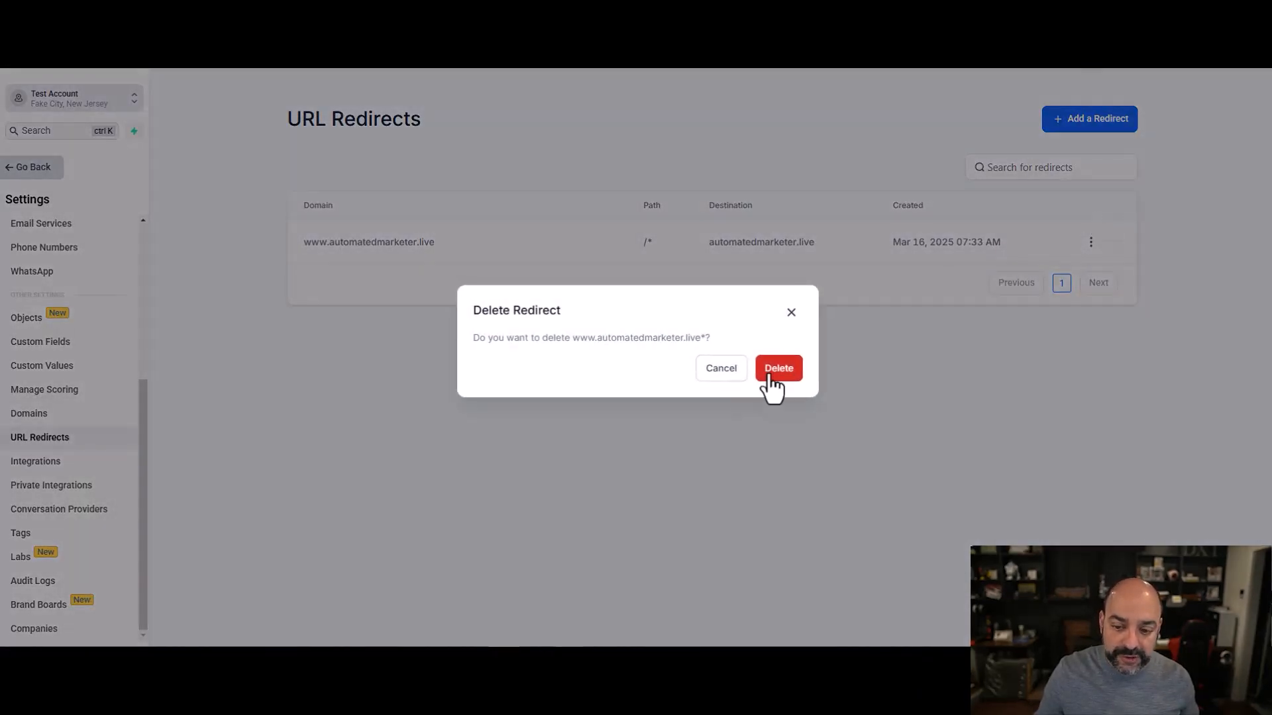
pyautogui.click(769, 375)
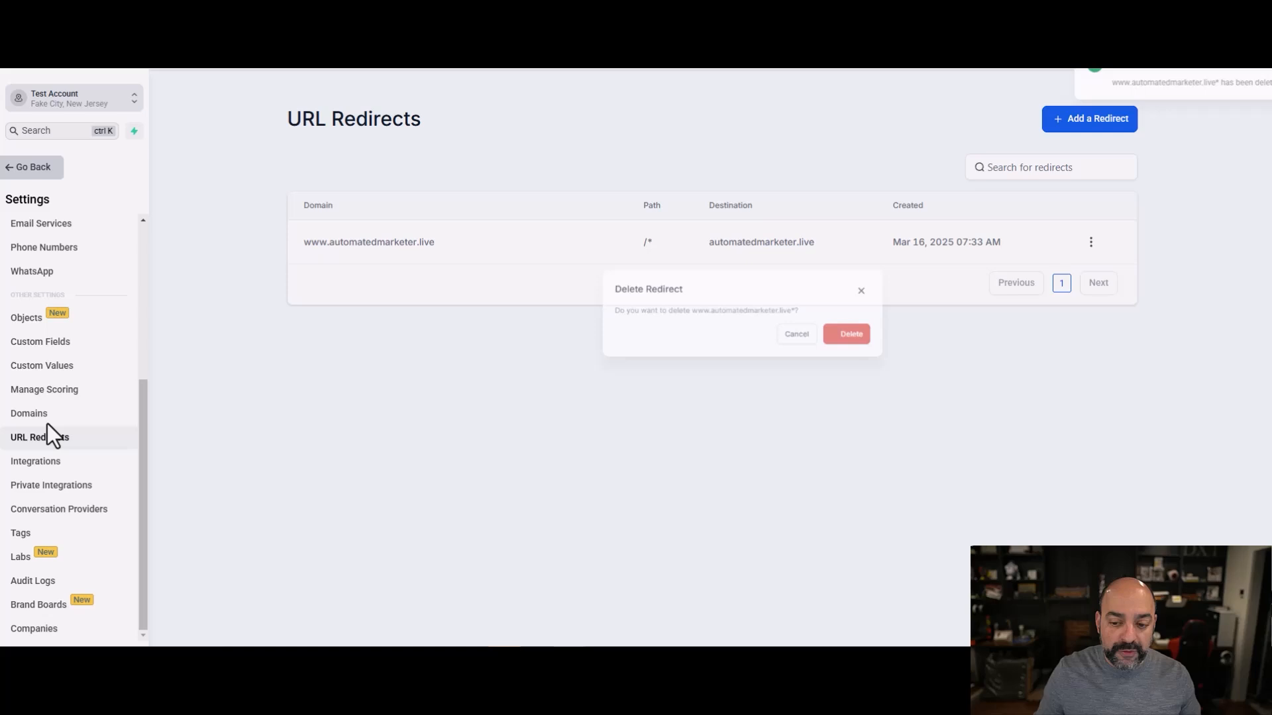
pyautogui.click(46, 421)
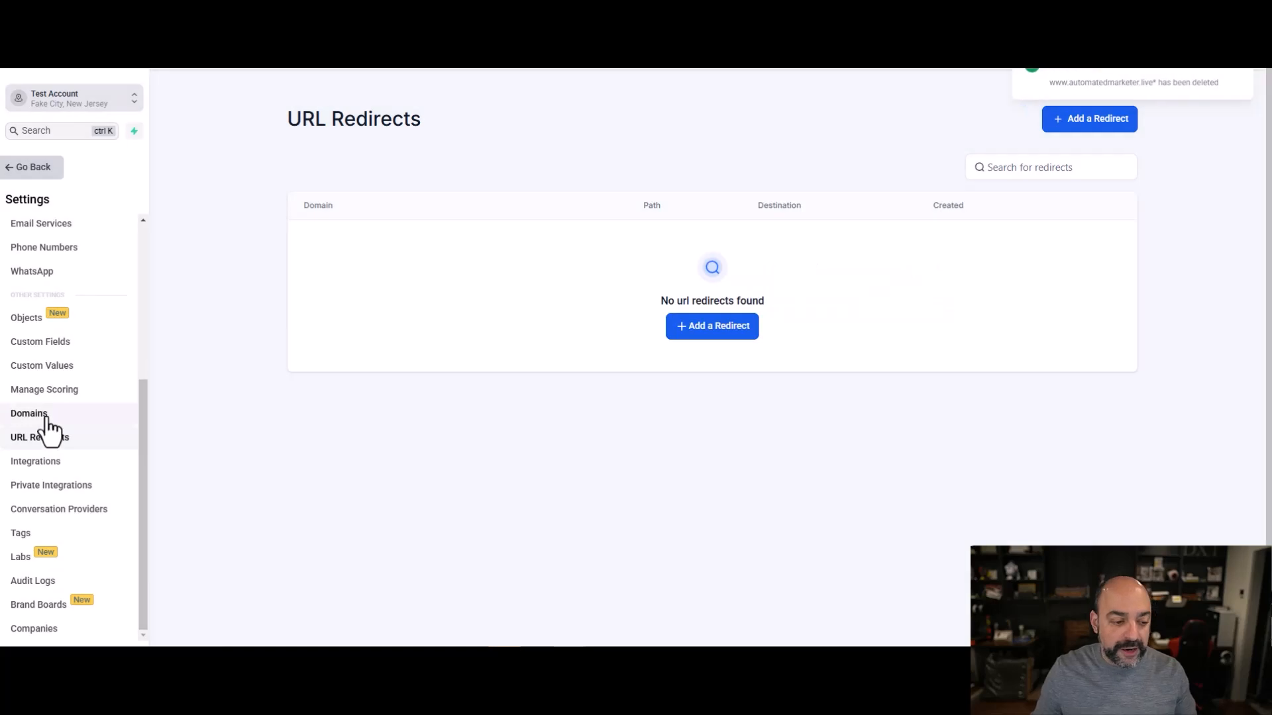
pyautogui.click(1136, 279)
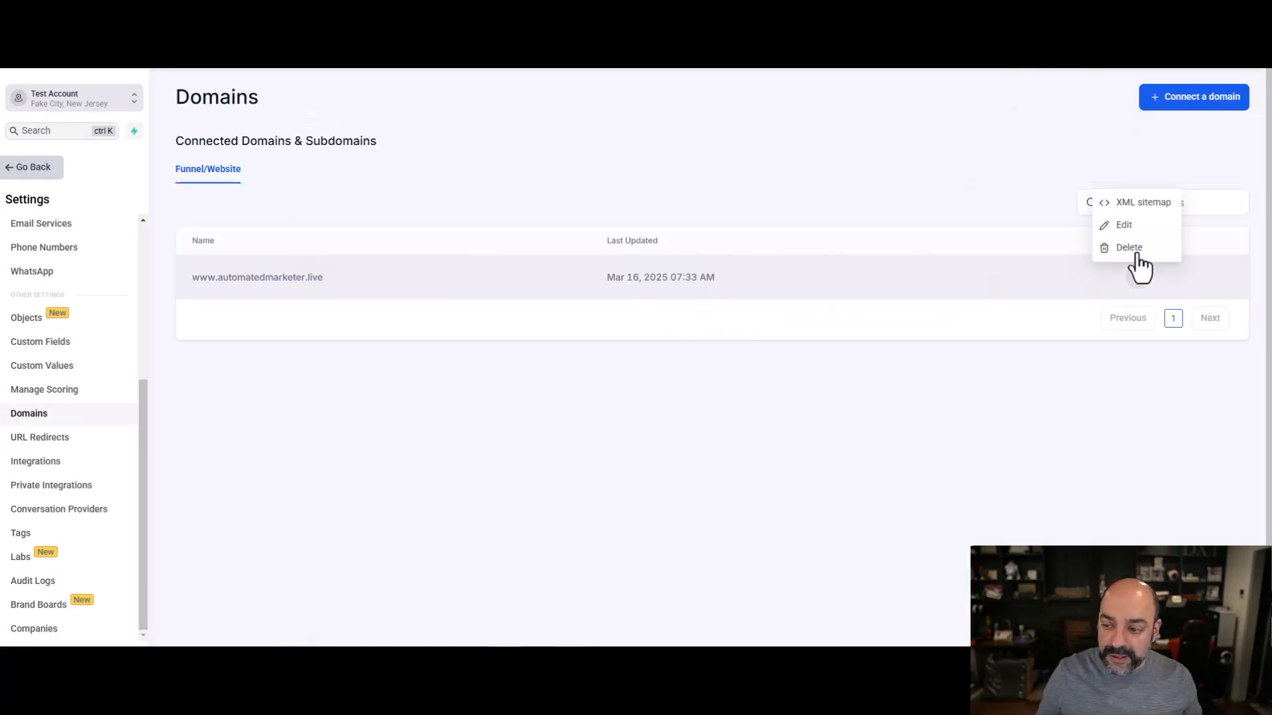
pyautogui.click(1133, 248)
pyautogui.click(697, 75)
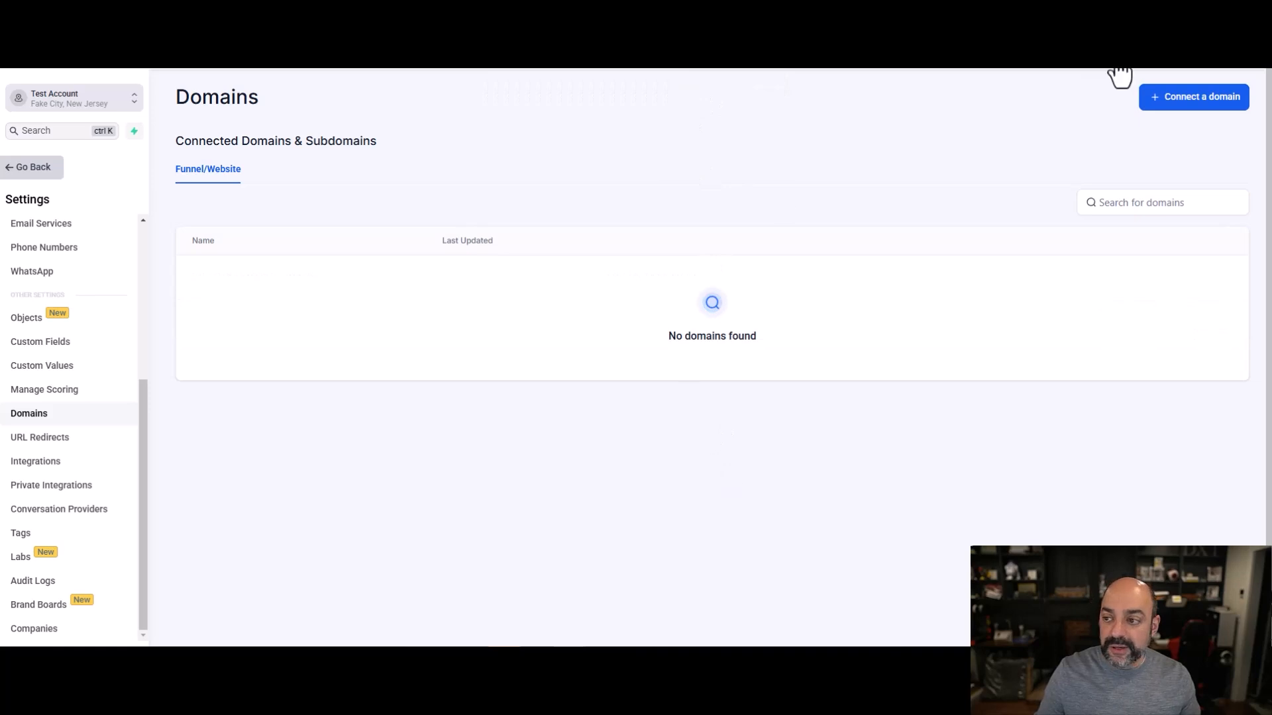
# - Start connecting the subdomain go.automatedmarketer.live and choose to add its DNS record manually
pyautogui.click(1184, 107)
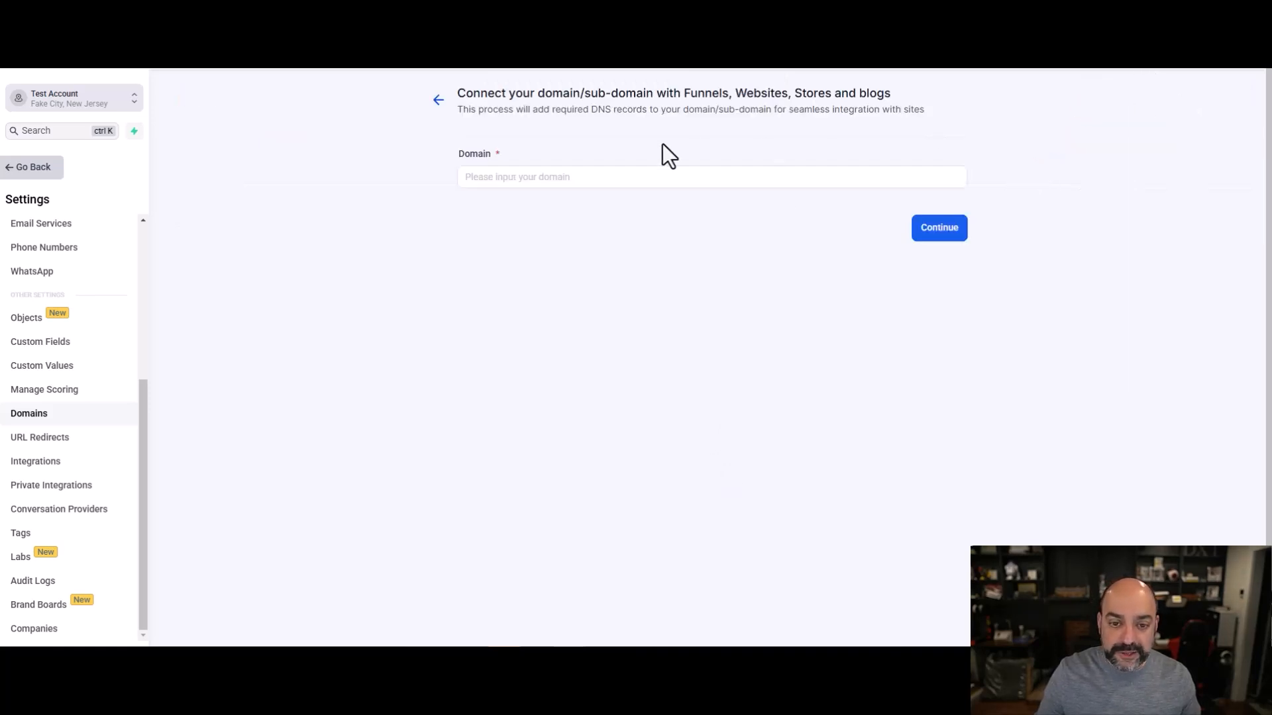
pyautogui.click(624, 176)
pyautogui.write('g')
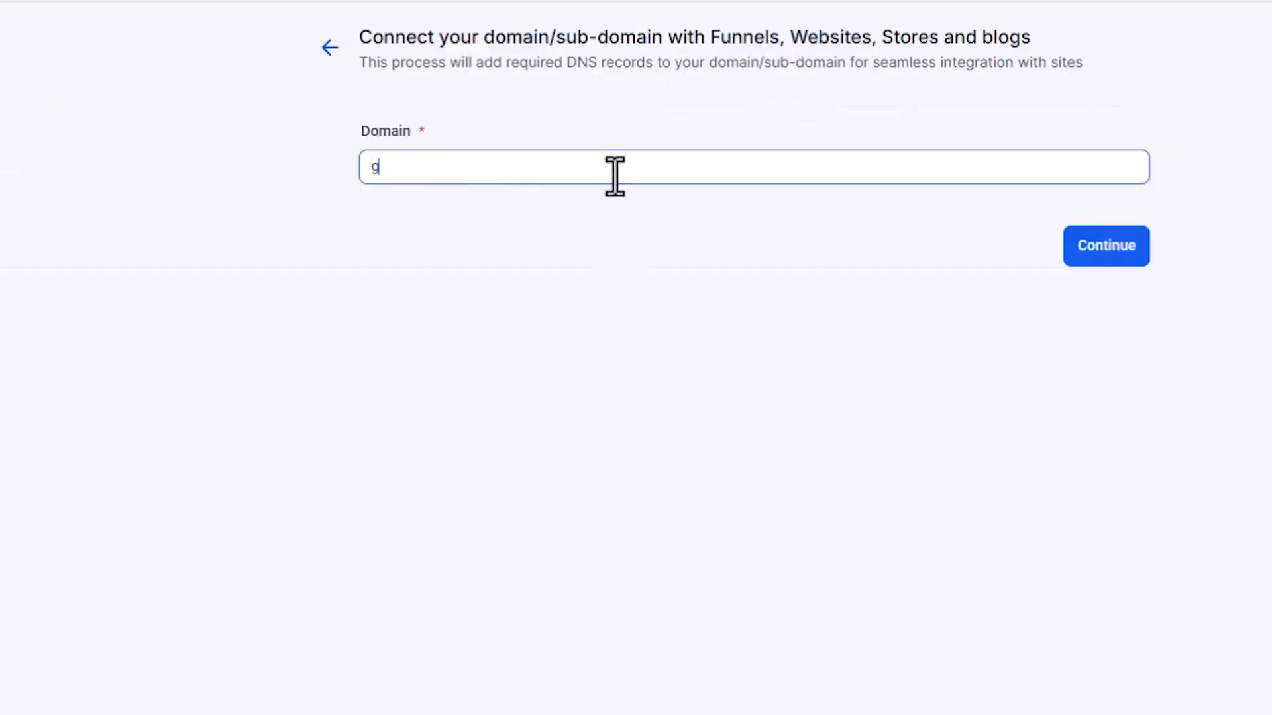
pyautogui.write('o.automatedmarketer.live')
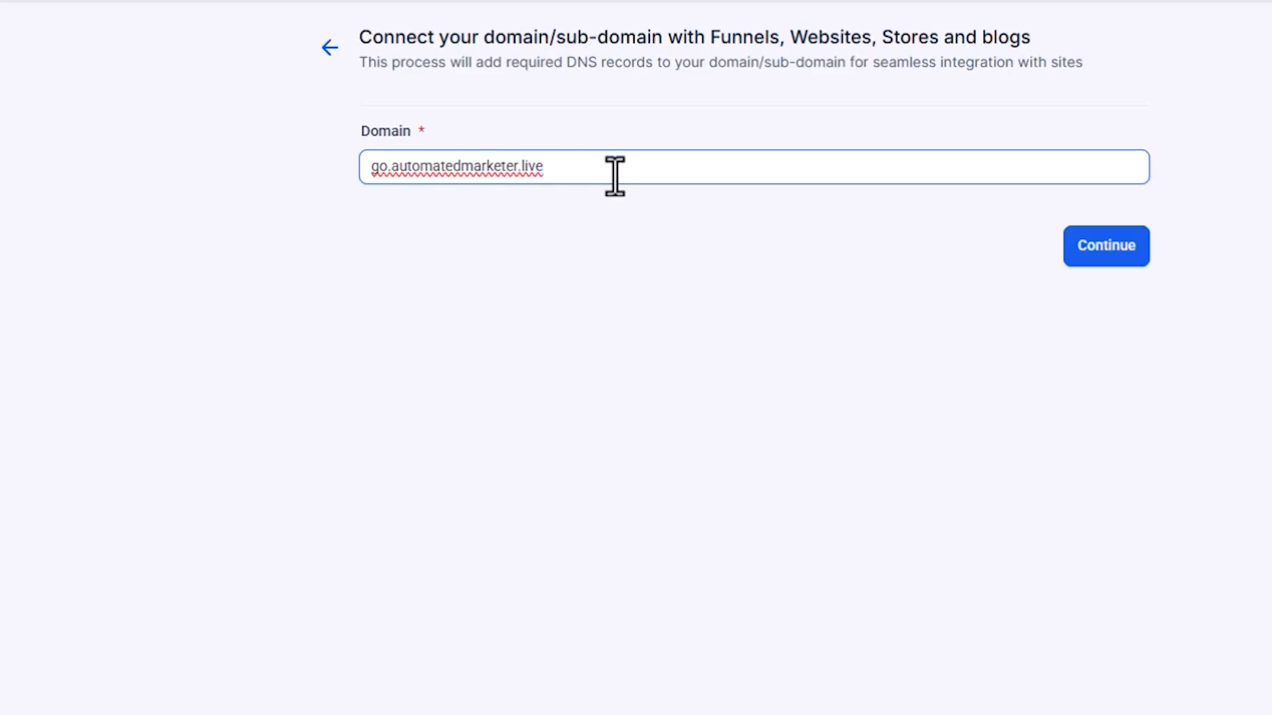
pyautogui.click(1092, 247)
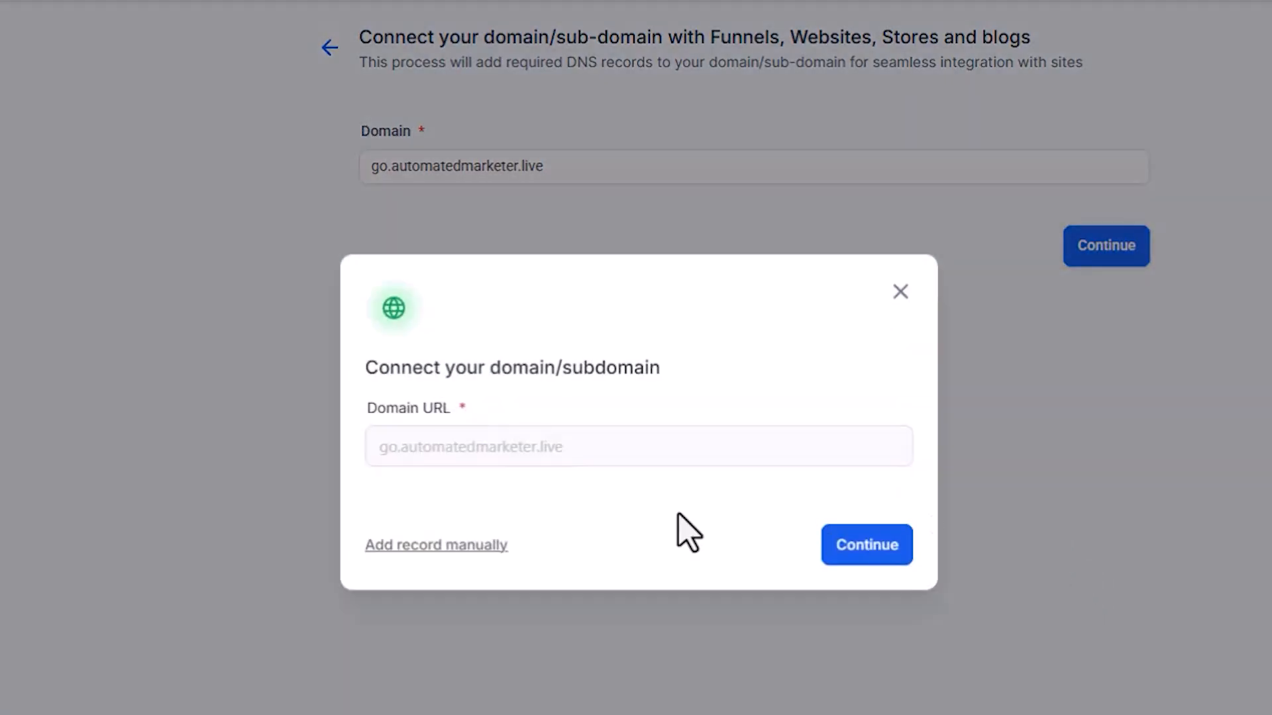
pyautogui.click(400, 546)
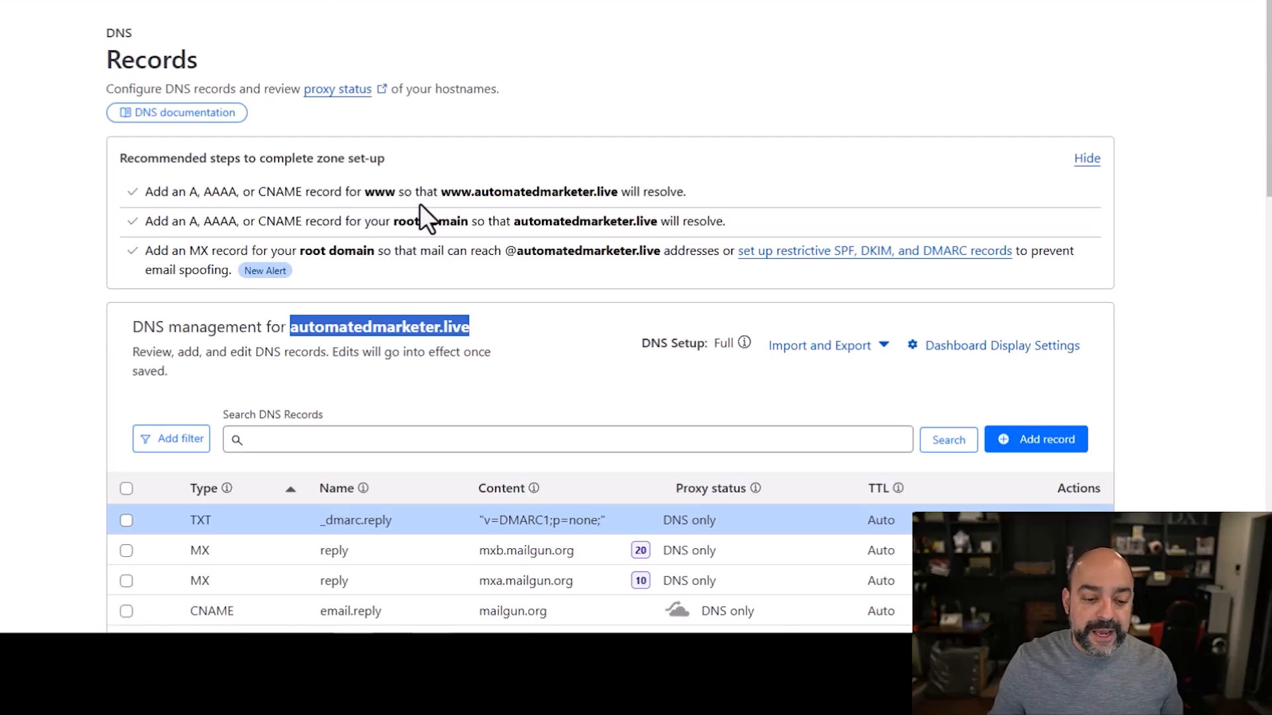
# - Start a new CNAME record in the DNS records of automatedmarketer.live with the name go
pyautogui.scroll(2, 231, 173)
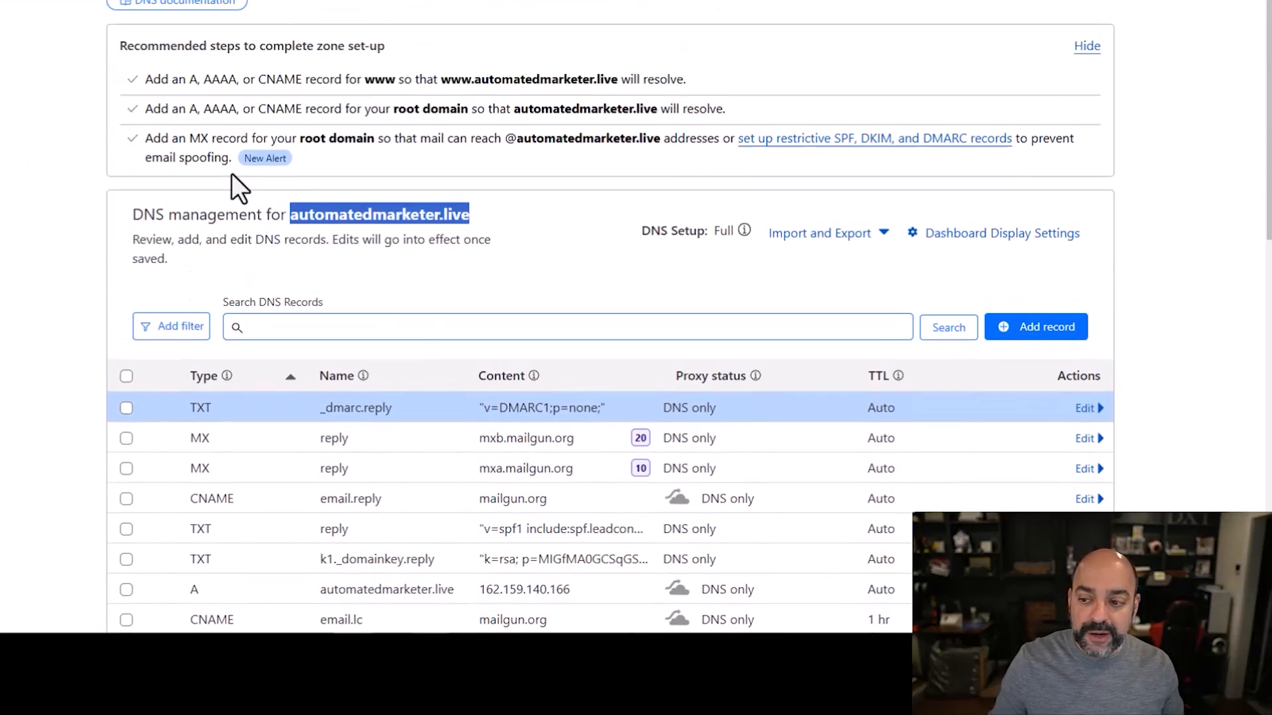
pyautogui.click(1032, 383)
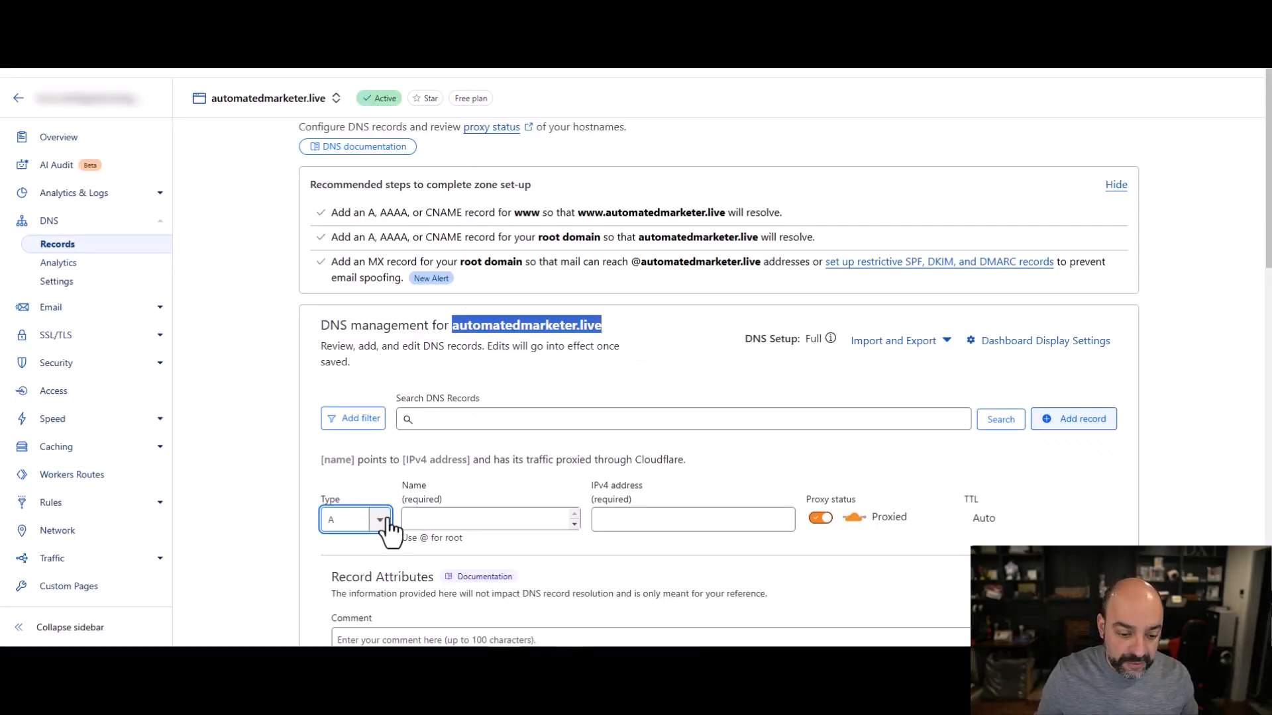
pyautogui.click(390, 523)
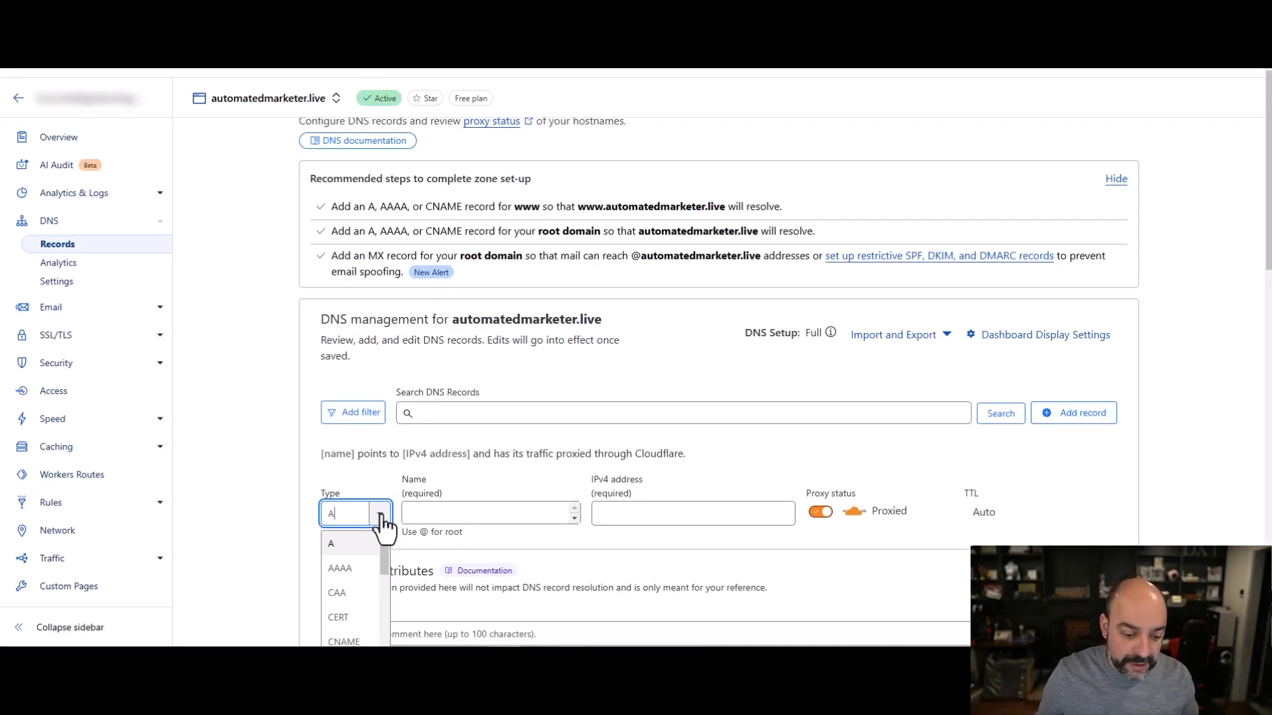
pyautogui.click(350, 586)
pyautogui.click(559, 444)
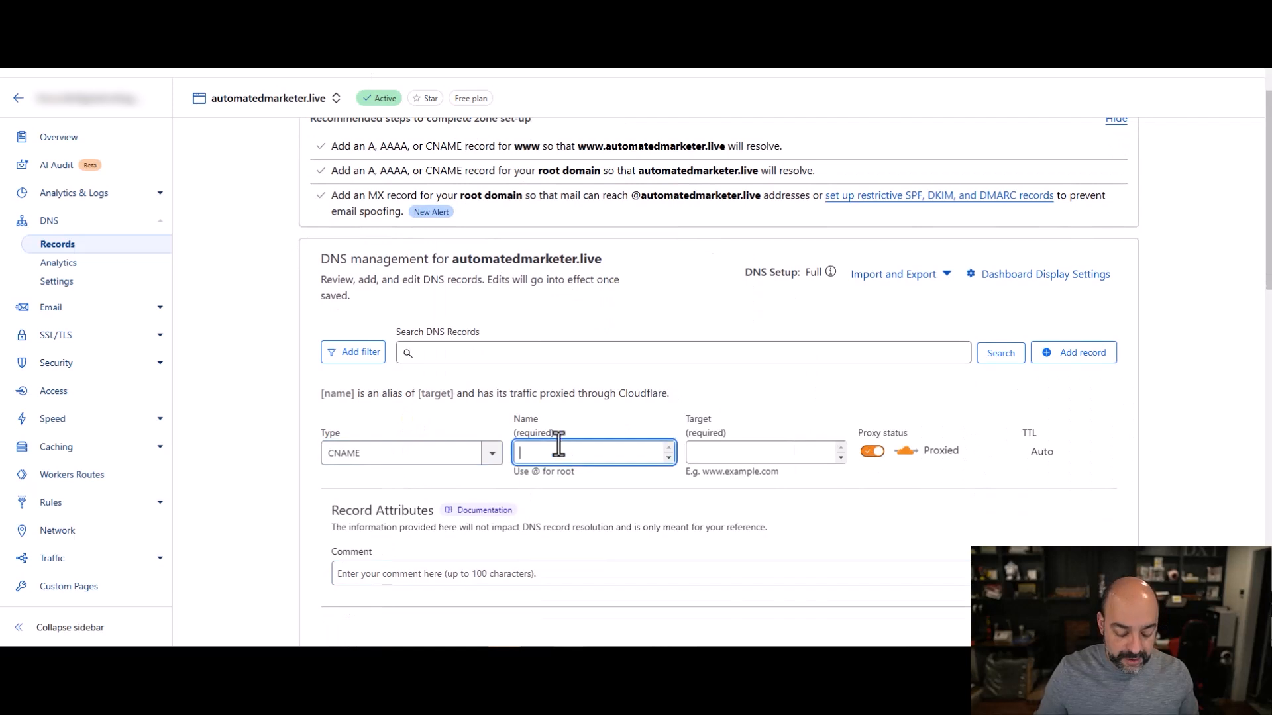
pyautogui.write('go')
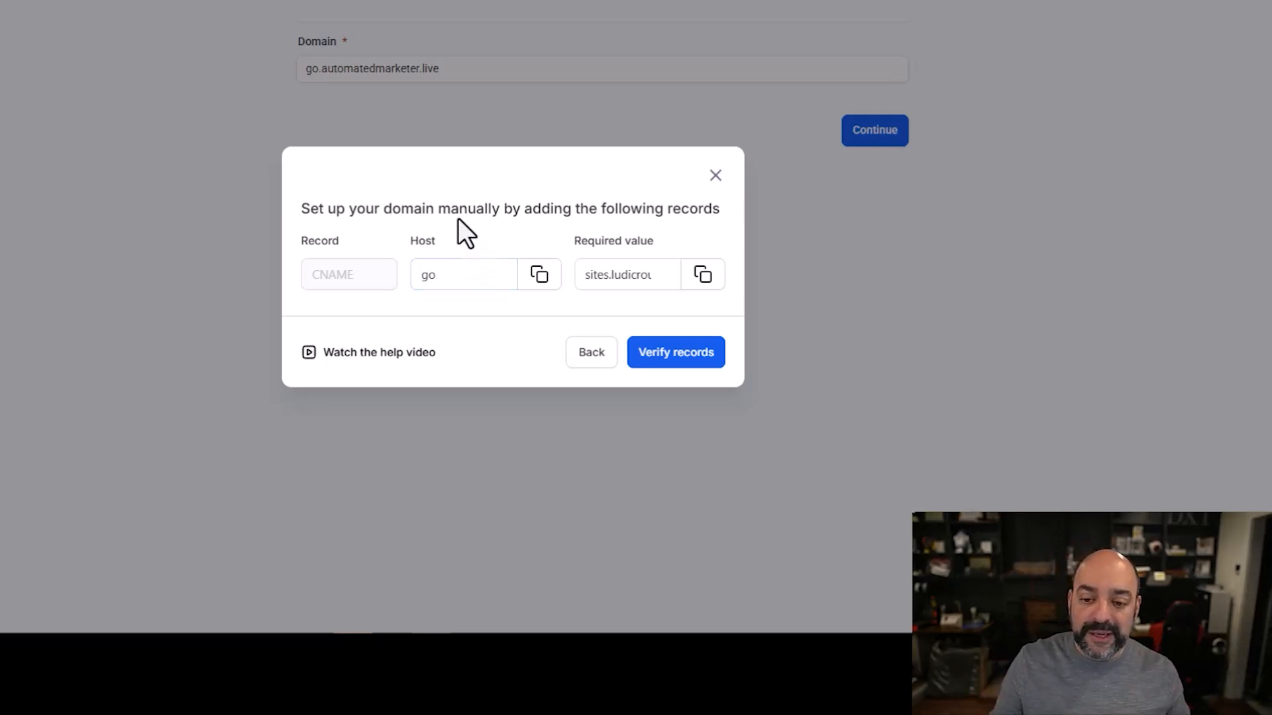
# - Copy the required value from the CRM's manual setup, use sites.ludicrous.cloud as the CNAME record's target in Cloudflare and turn off its proxy
pyautogui.click(702, 274)
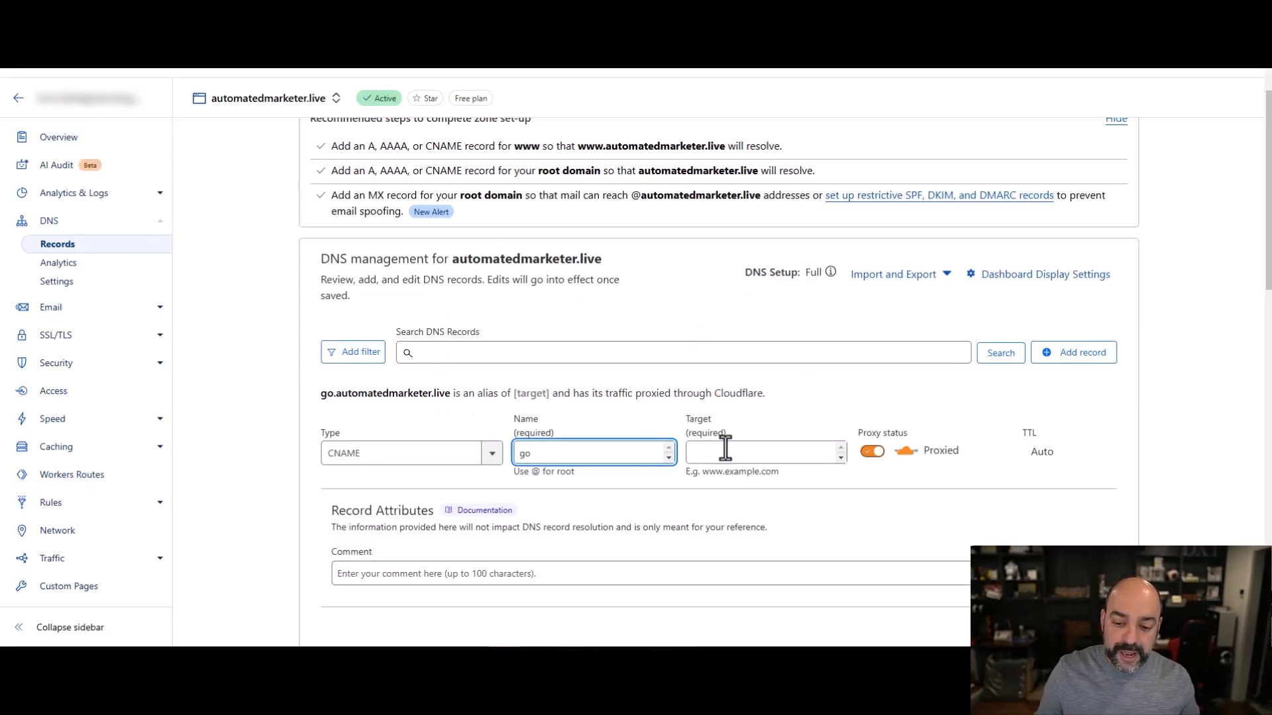
pyautogui.click(728, 450)
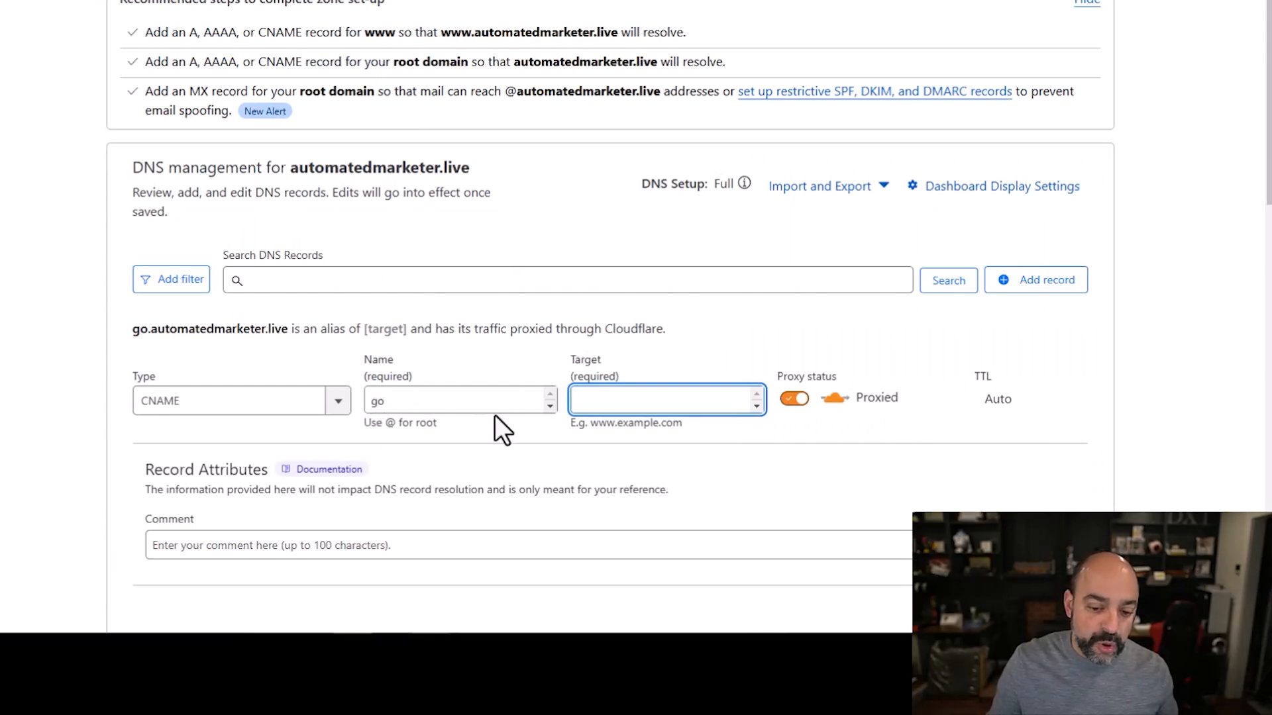
pyautogui.hotkey('ctrl', 'v')
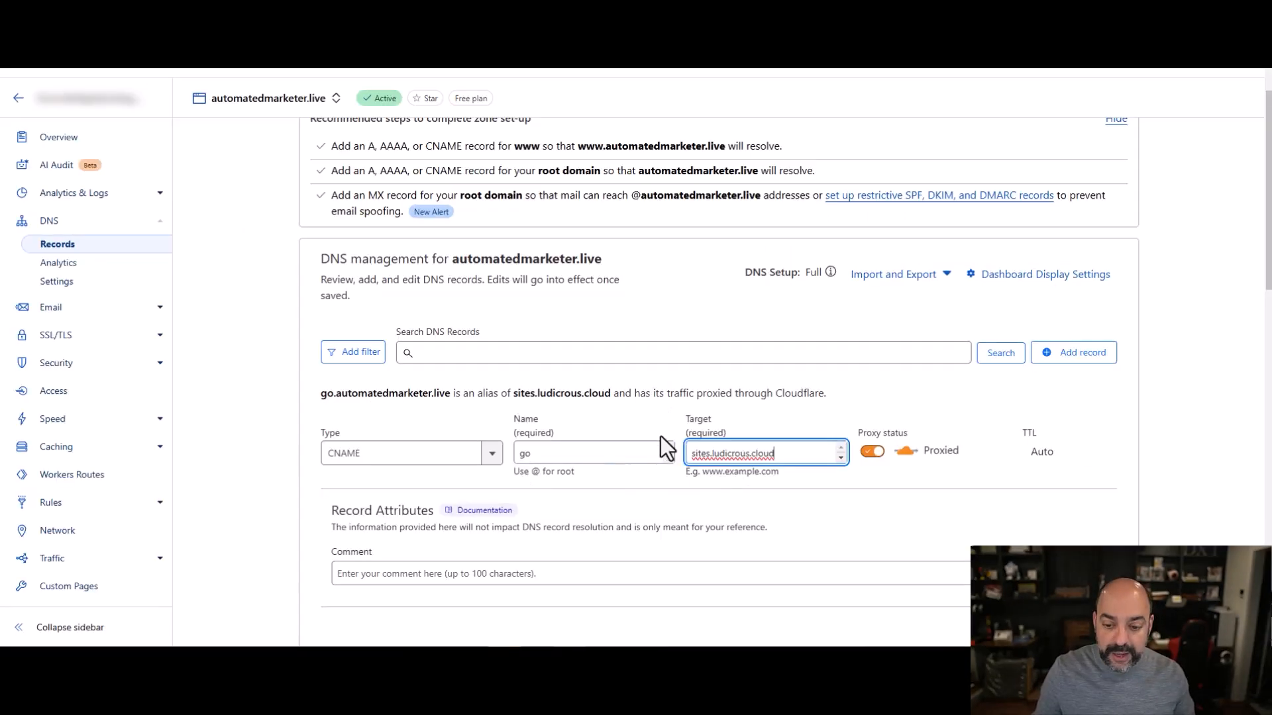
pyautogui.click(872, 453)
pyautogui.scroll(-3, 880, 423)
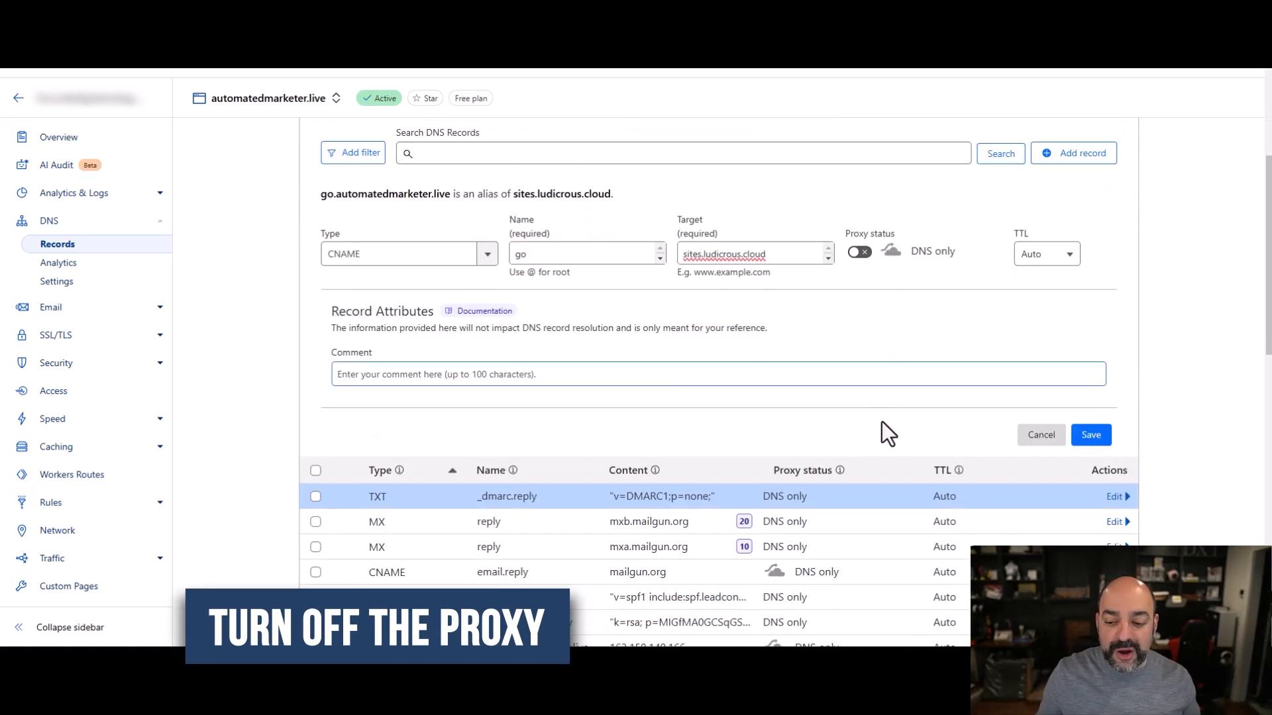
pyautogui.scroll(1, 882, 428)
pyautogui.scroll(2, 884, 419)
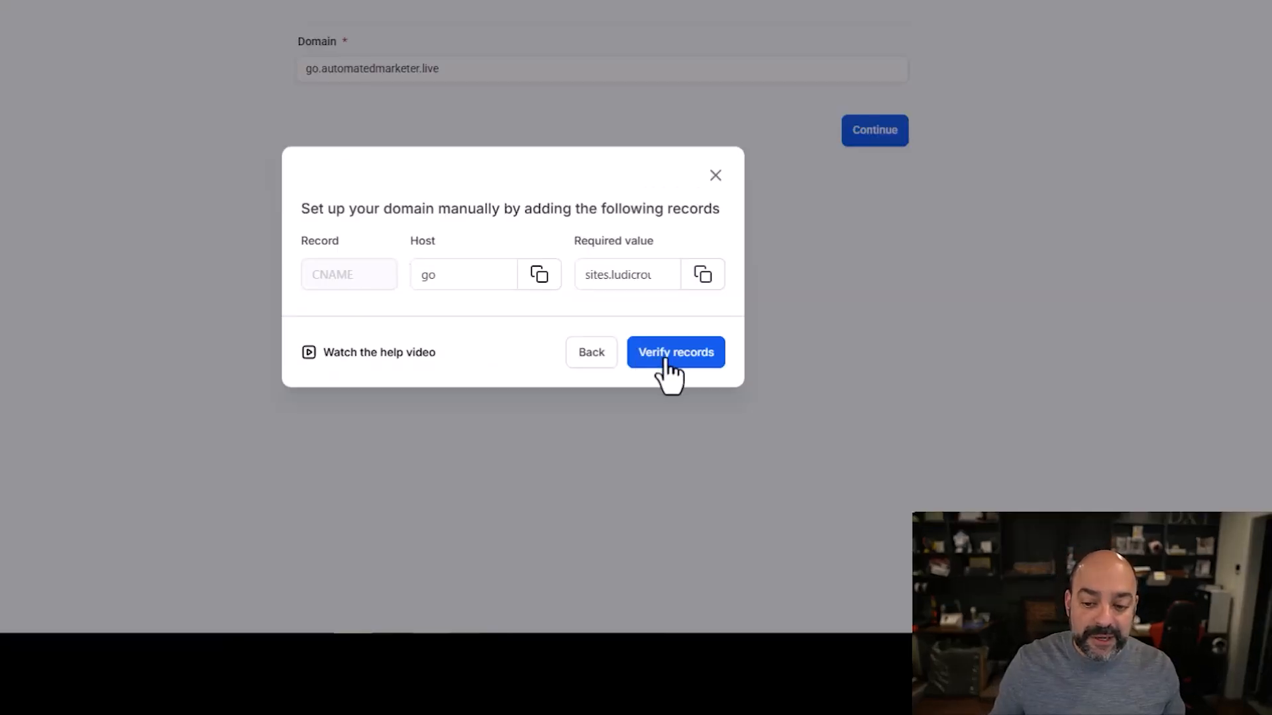
# - Verify the manual DNS record for go.automatedmarketer.live in the CRM and check the subdomain's entry among the connected domains
pyautogui.click(692, 357)
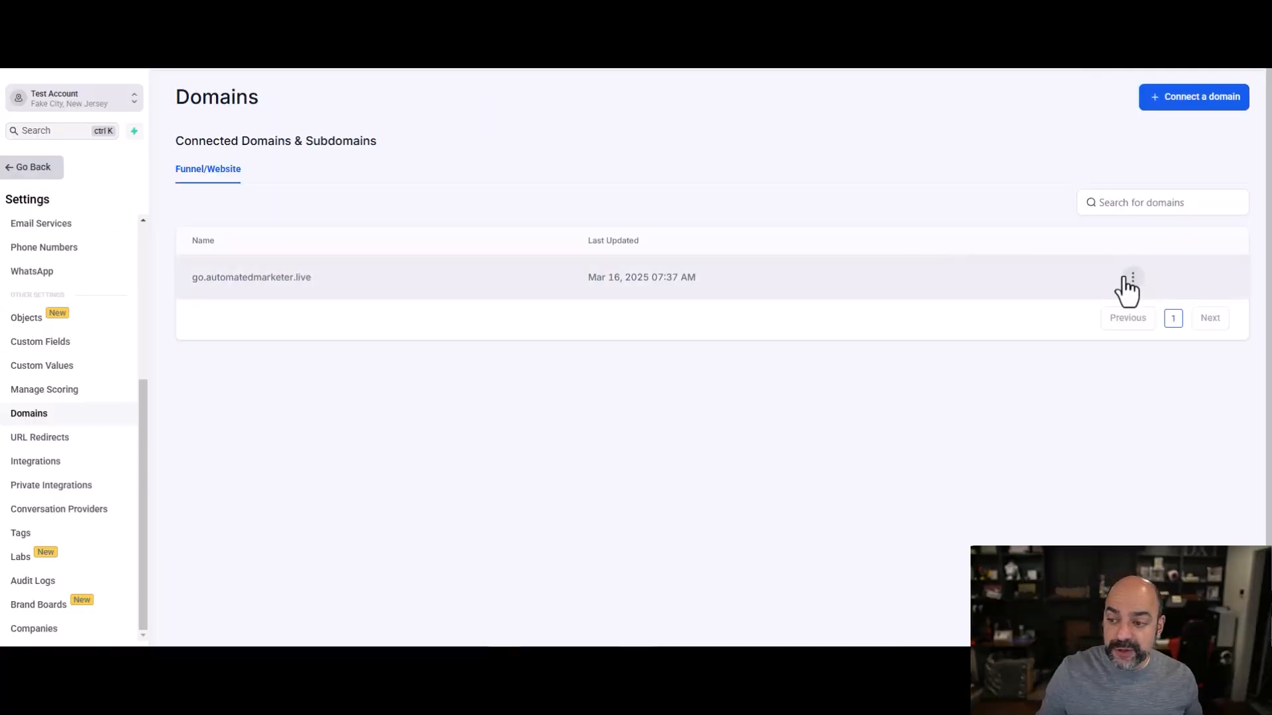
pyautogui.click(1131, 277)
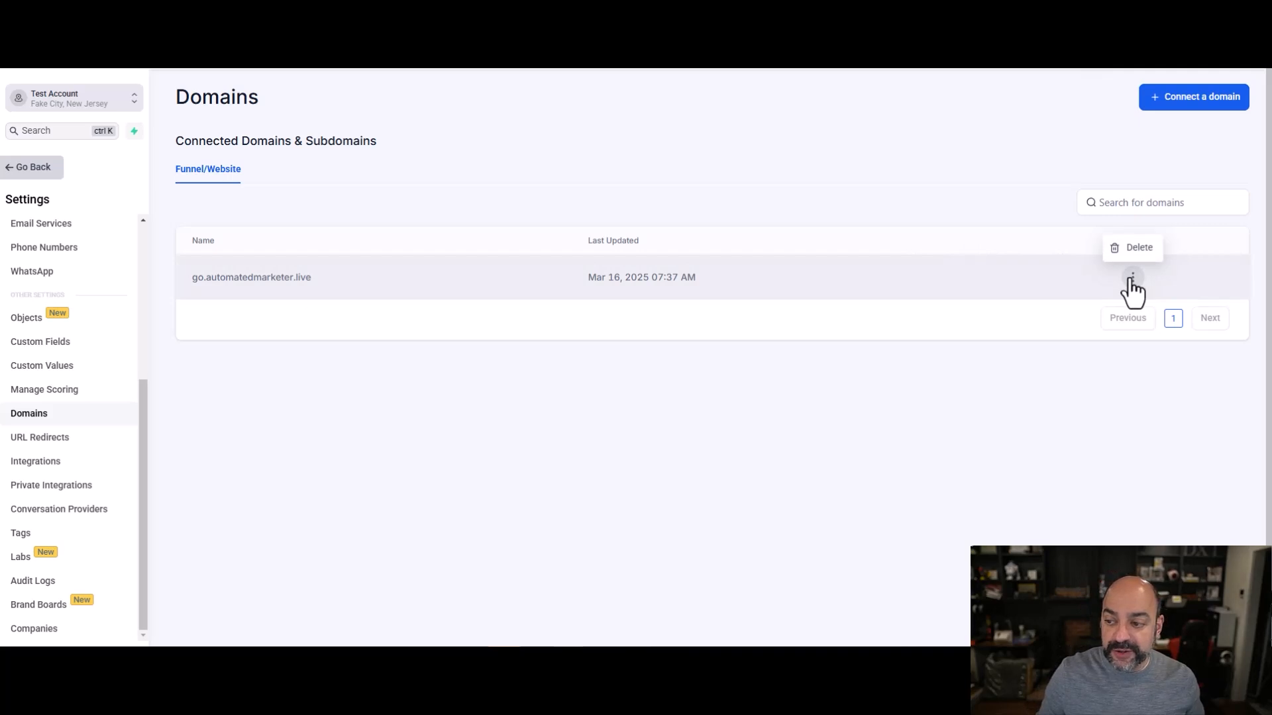
pyautogui.click(998, 280)
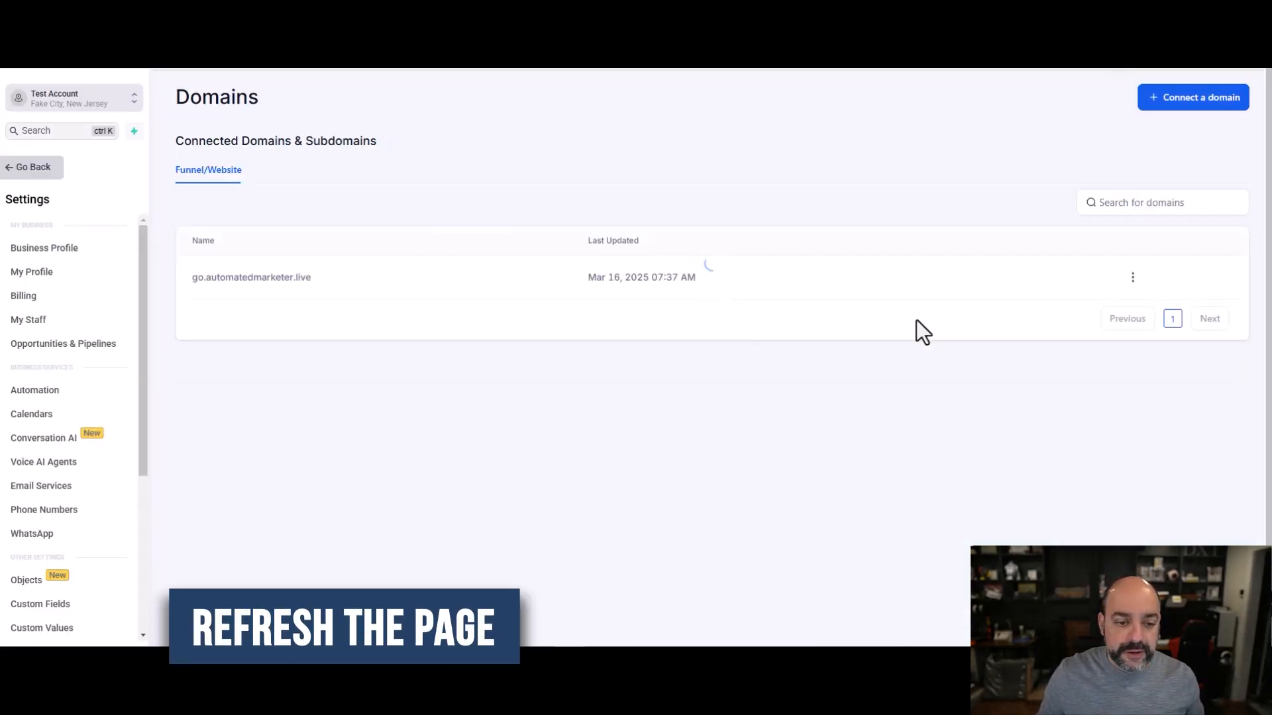
pyautogui.click(1133, 278)
pyautogui.doubleClick(249, 277)
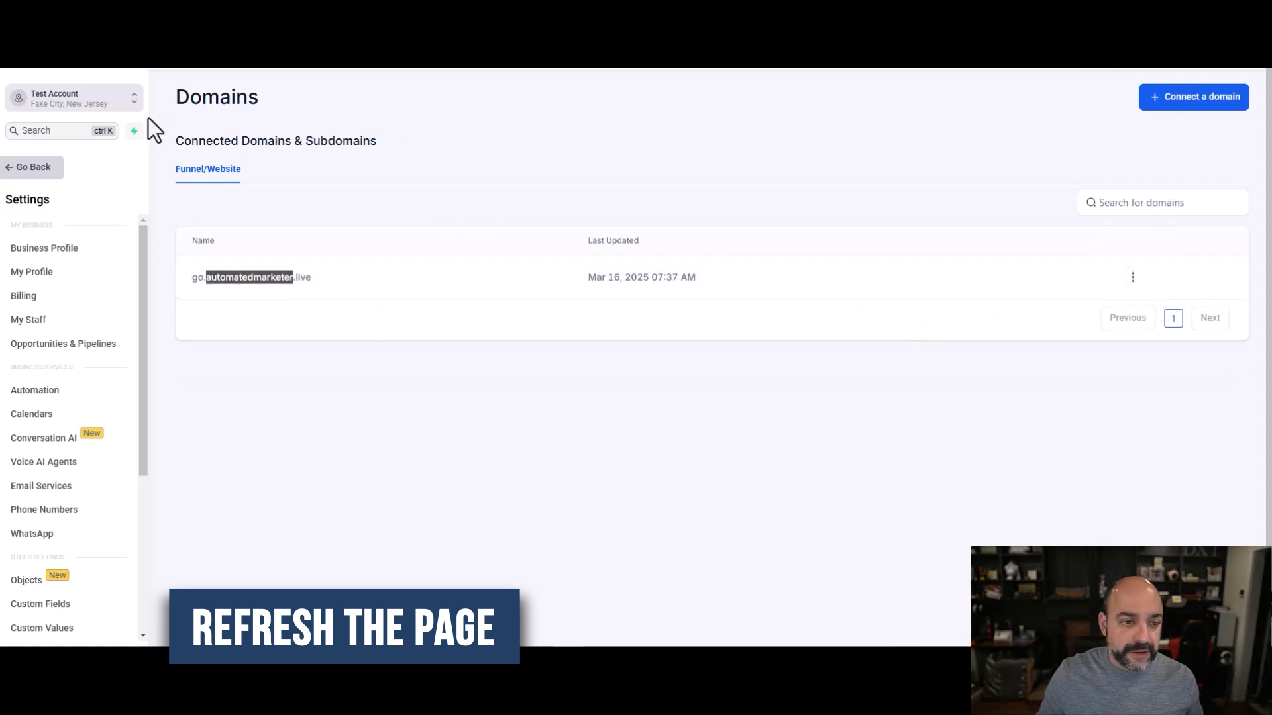
# - Open the 24/7 Patient Pipeline funnel's settings and set its domain to go.automatedmarketer.live
pyautogui.click(20, 174)
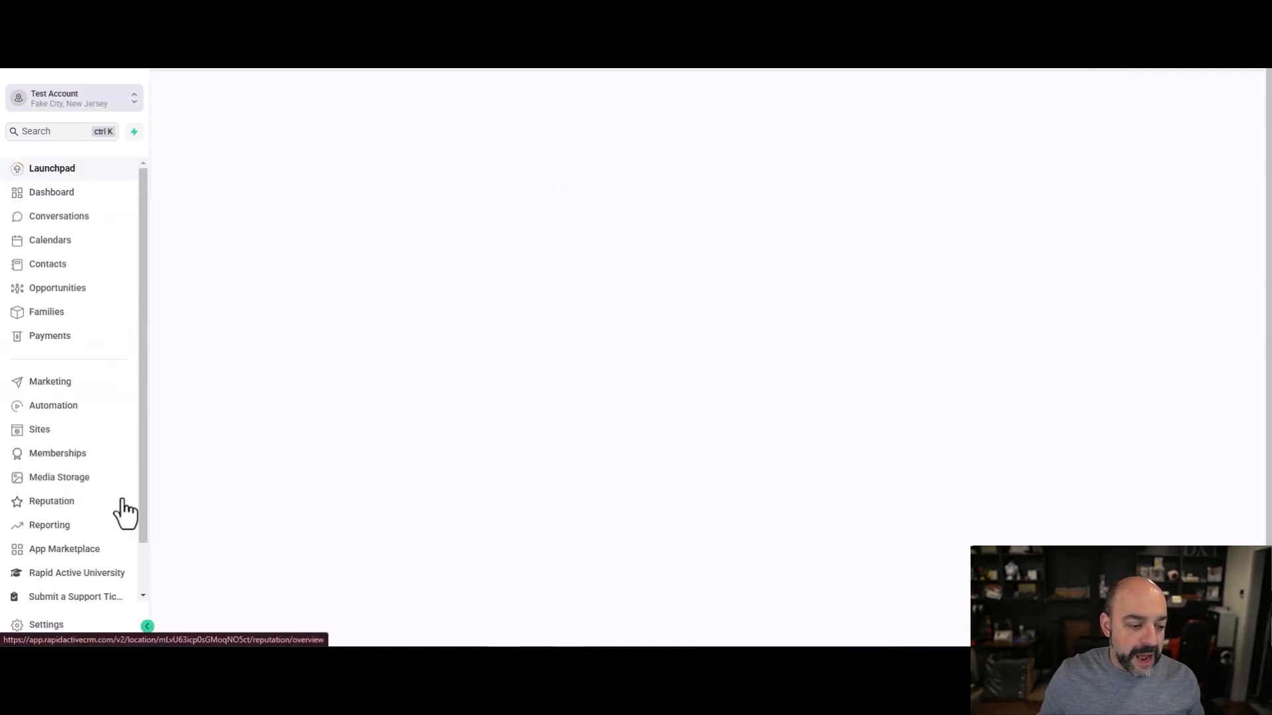
pyautogui.click(57, 439)
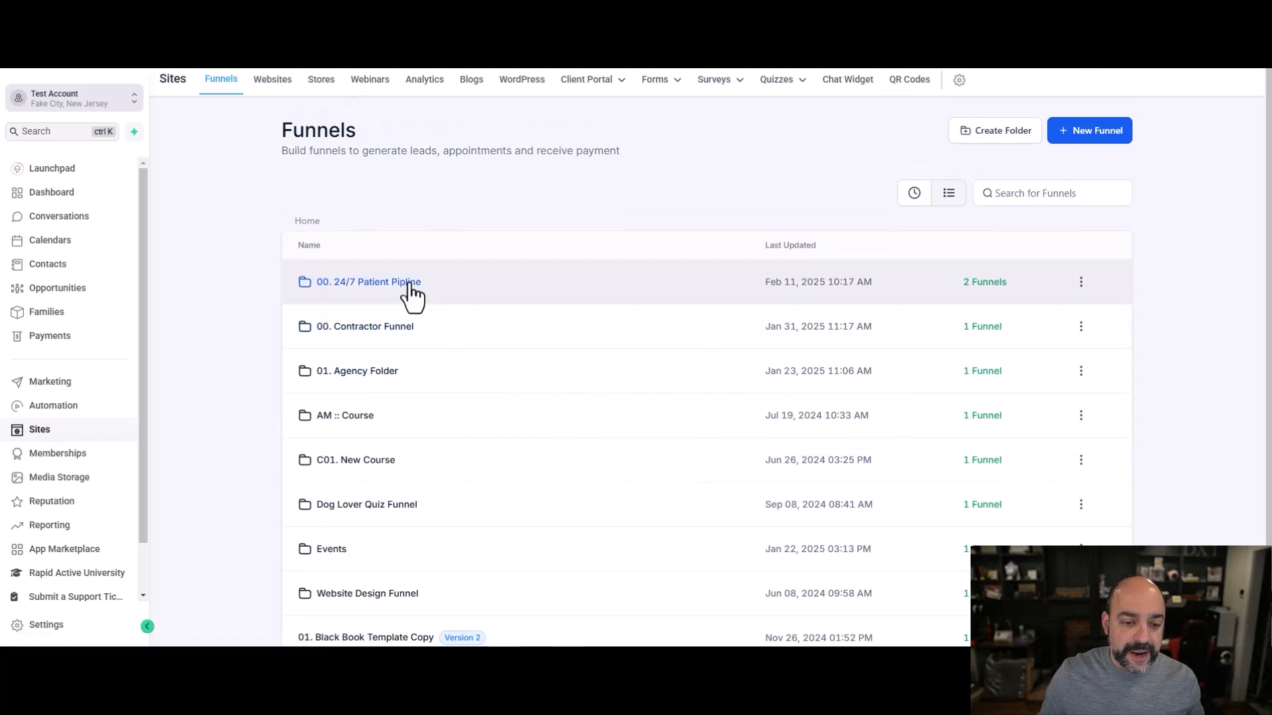
pyautogui.click(409, 283)
pyautogui.click(380, 285)
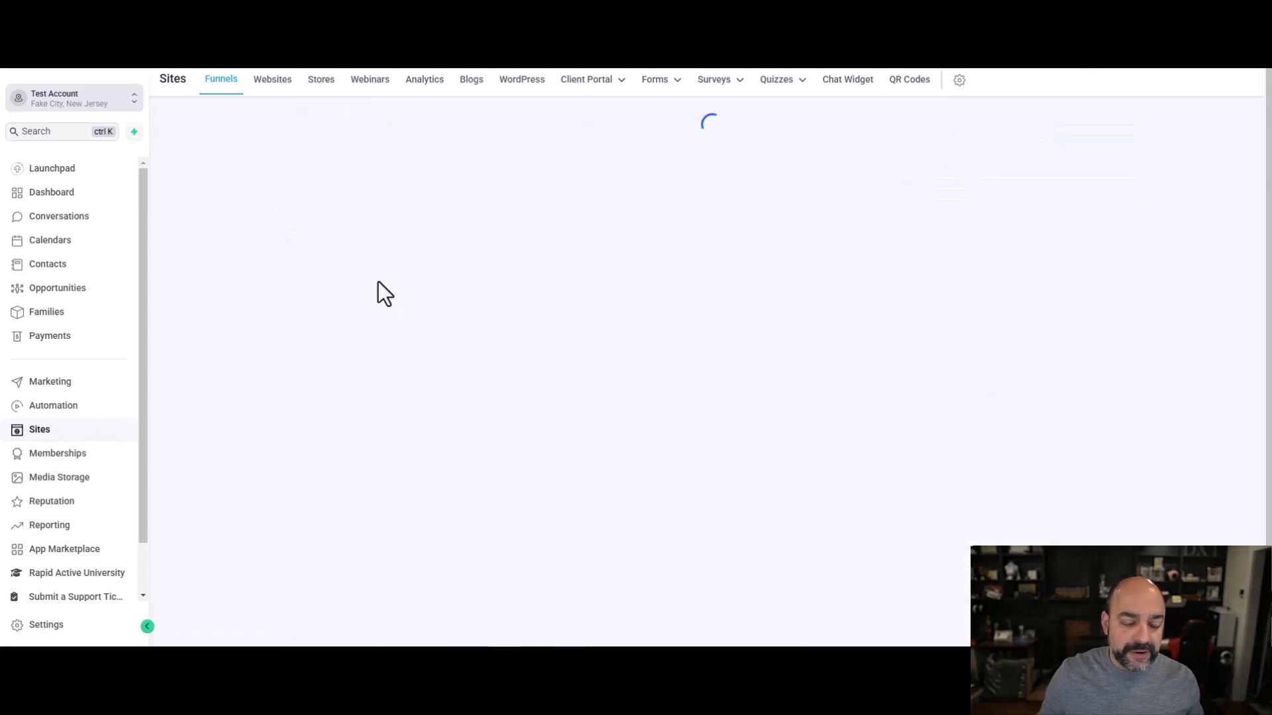
pyautogui.click(539, 170)
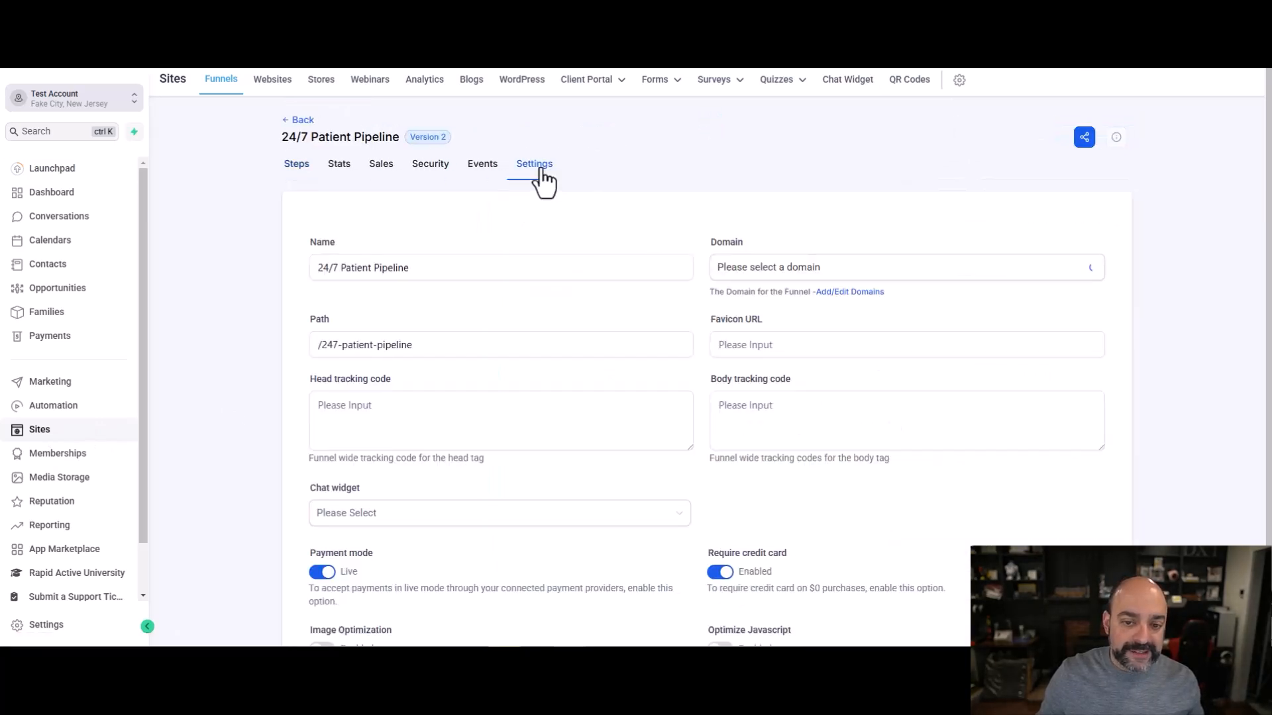
pyautogui.click(862, 273)
pyautogui.click(816, 322)
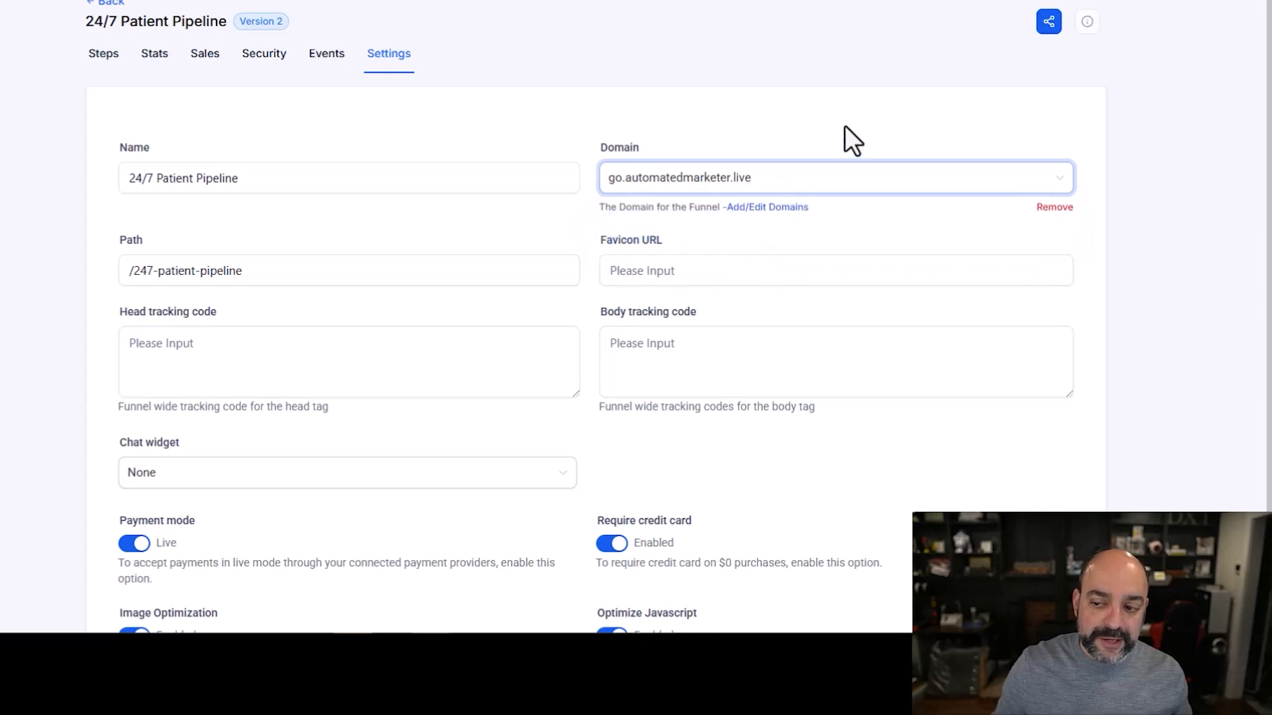
pyautogui.scroll(-4, 927, 415)
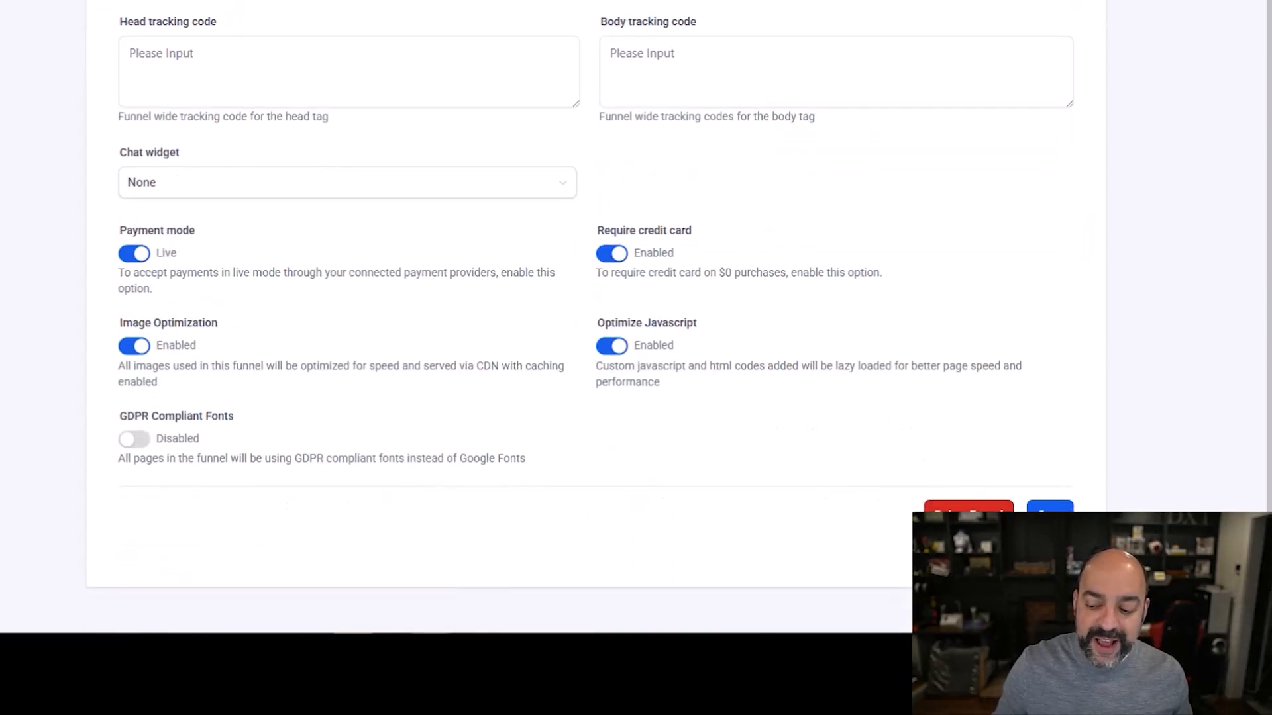
pyautogui.scroll(4, 767, 102)
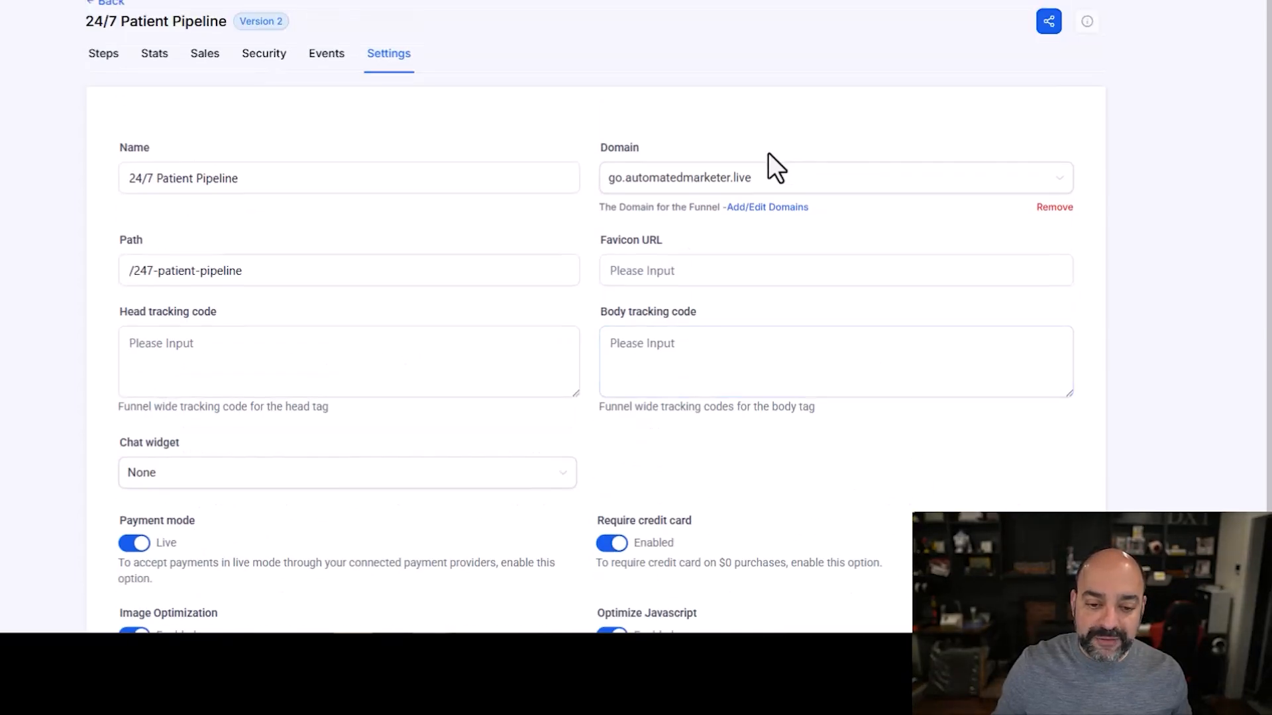
# - Copy the URL of the funnel's Lead Magnet step and load it in a new browser tab
pyautogui.click(103, 54)
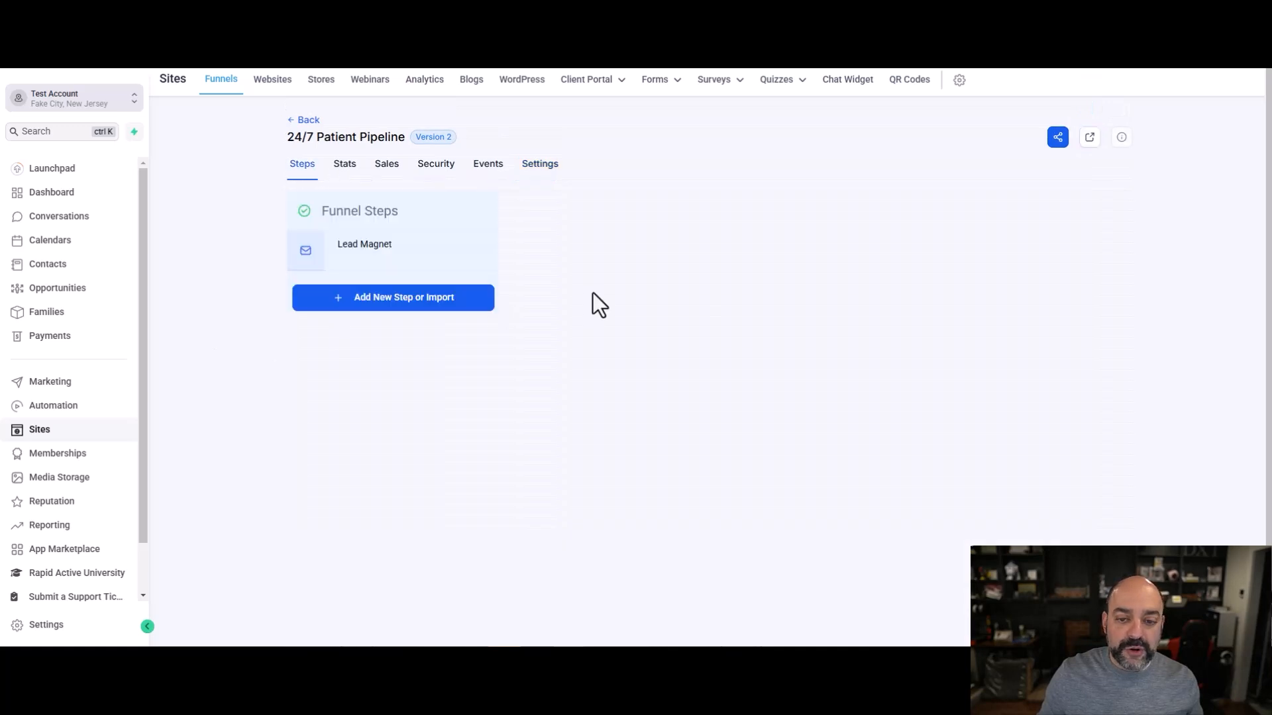
pyautogui.moveTo(743, 255); pyautogui.dragTo(570, 268)
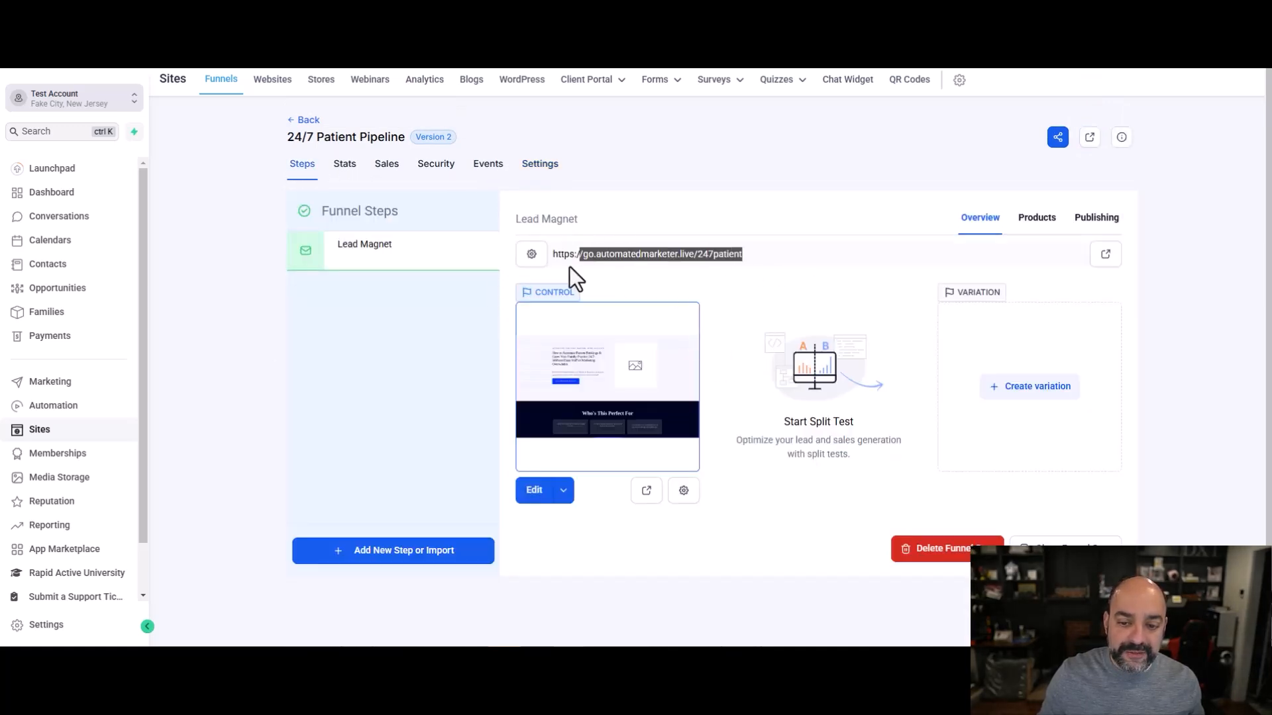
pyautogui.rightClick(594, 240)
pyautogui.click(672, 268)
pyautogui.hotkey('ctrl', 't')
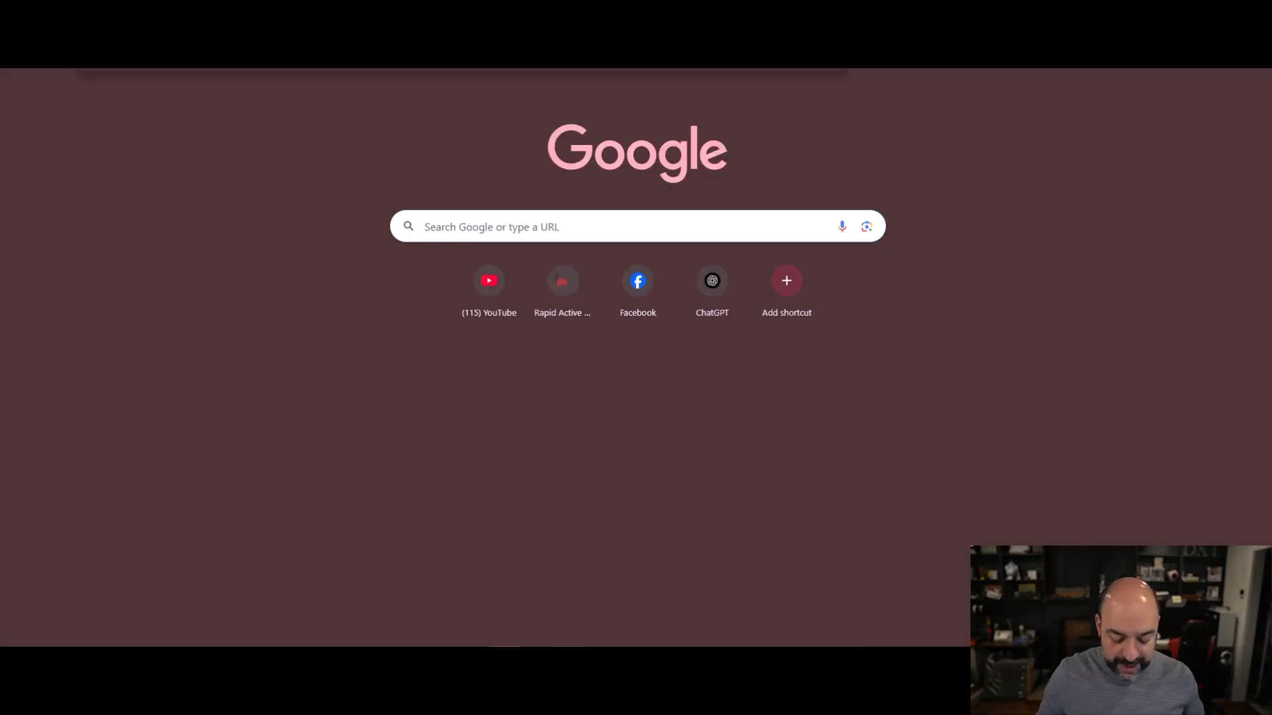
pyautogui.hotkey('ctrl', 'v')
pyautogui.press('Return')
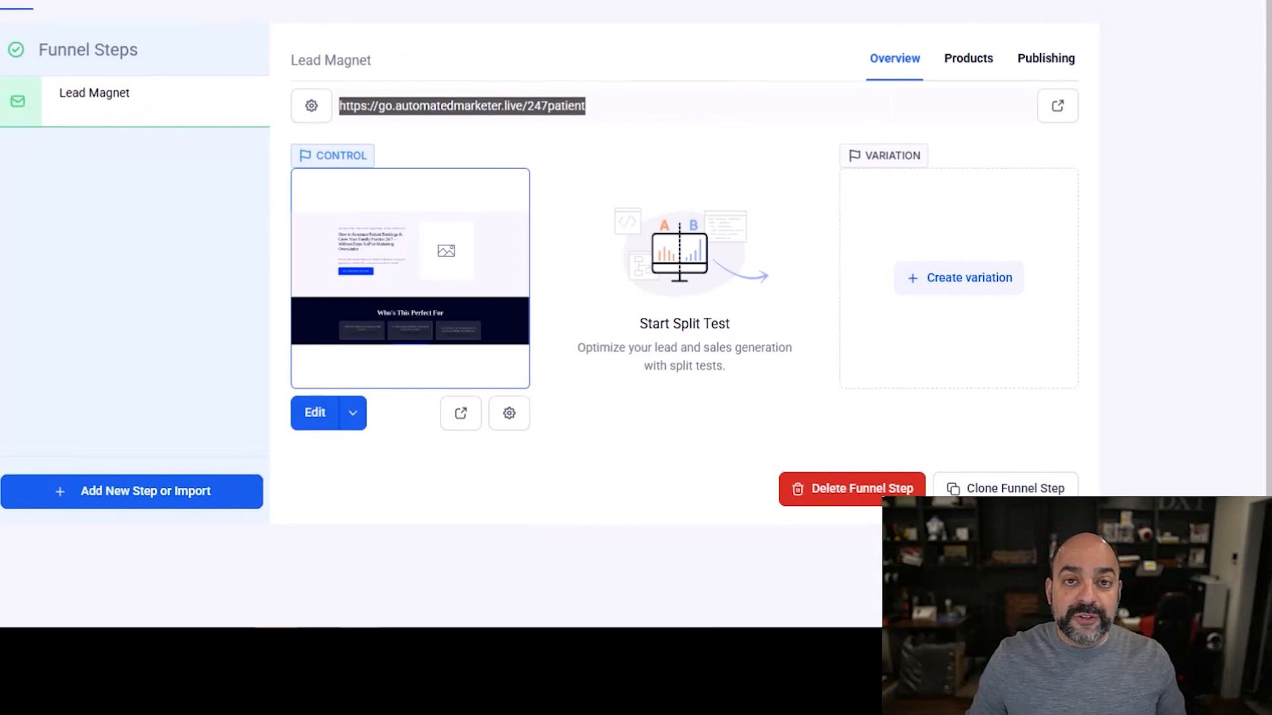
pyautogui.scroll(1, 550, 312)
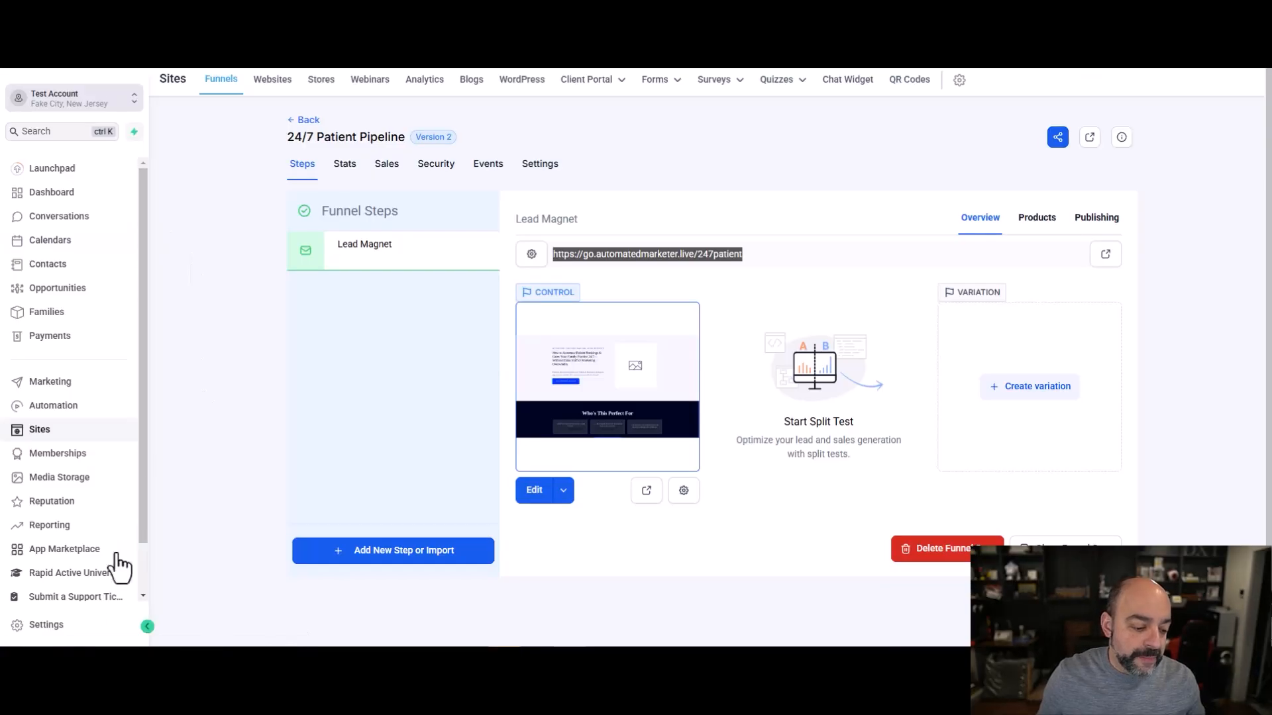
# - Open the domain setup in the client portal settings of Memberships
pyautogui.click(66, 629)
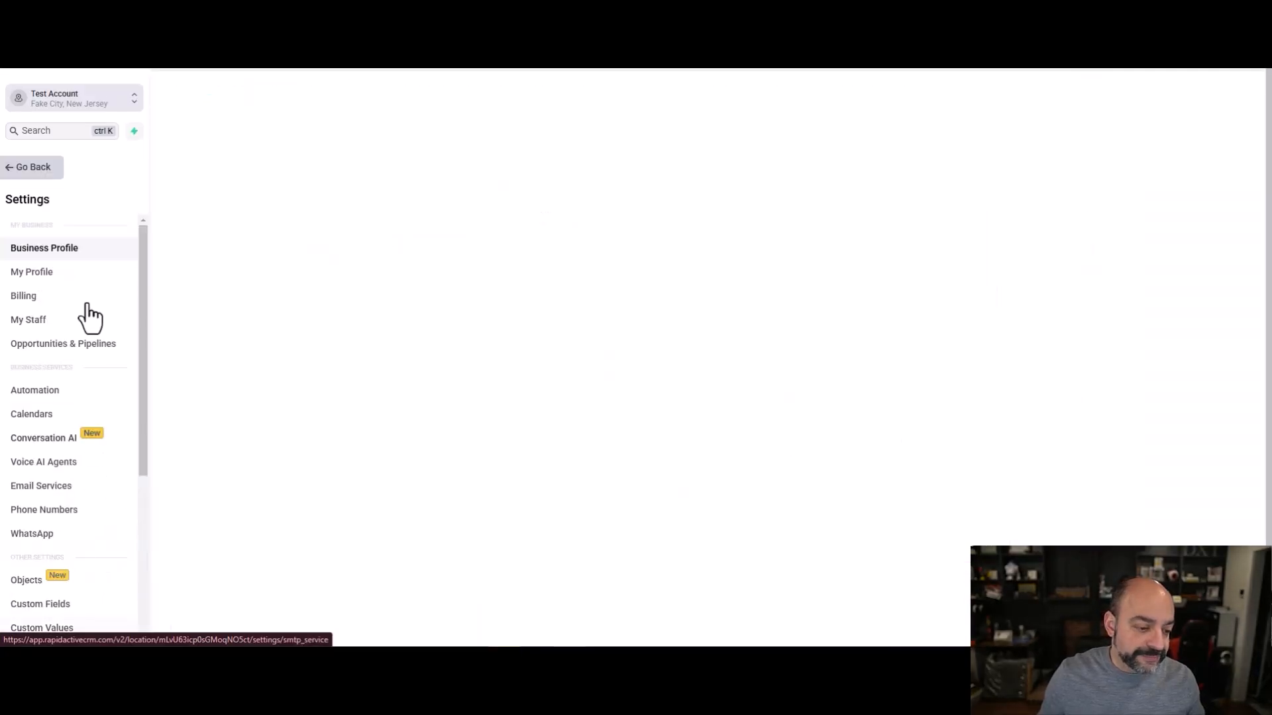
pyautogui.click(30, 167)
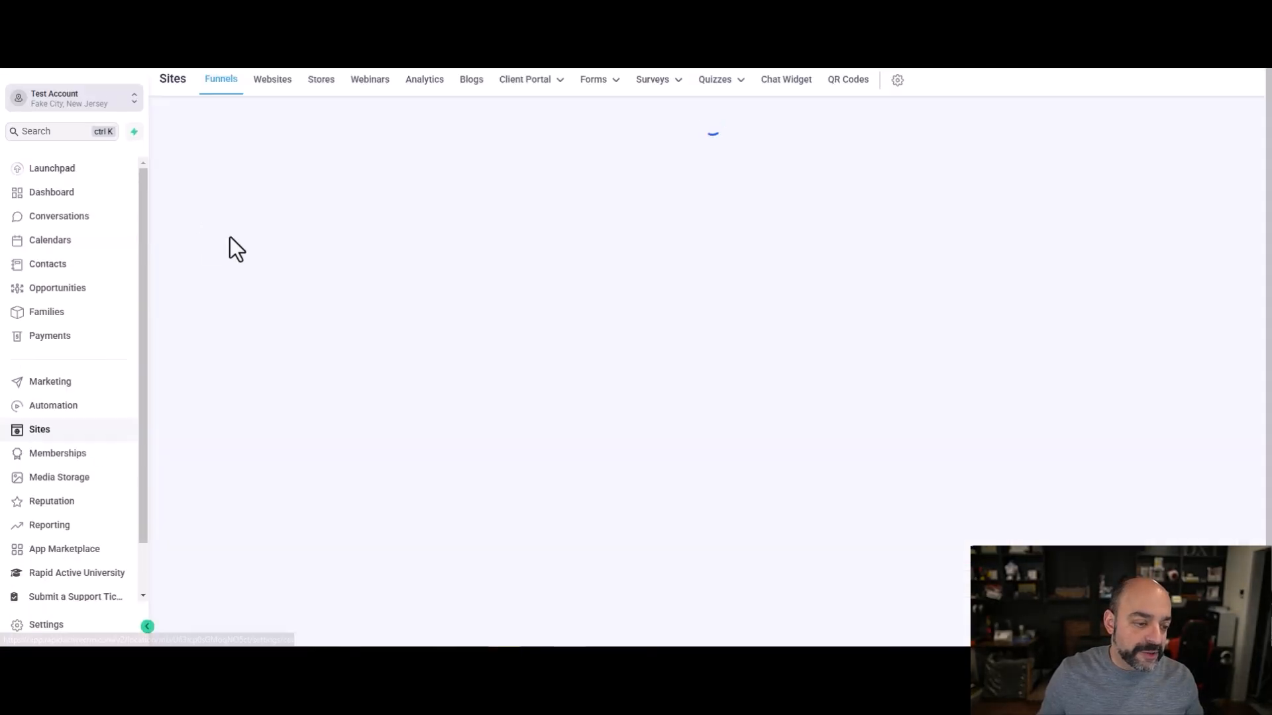
pyautogui.click(88, 456)
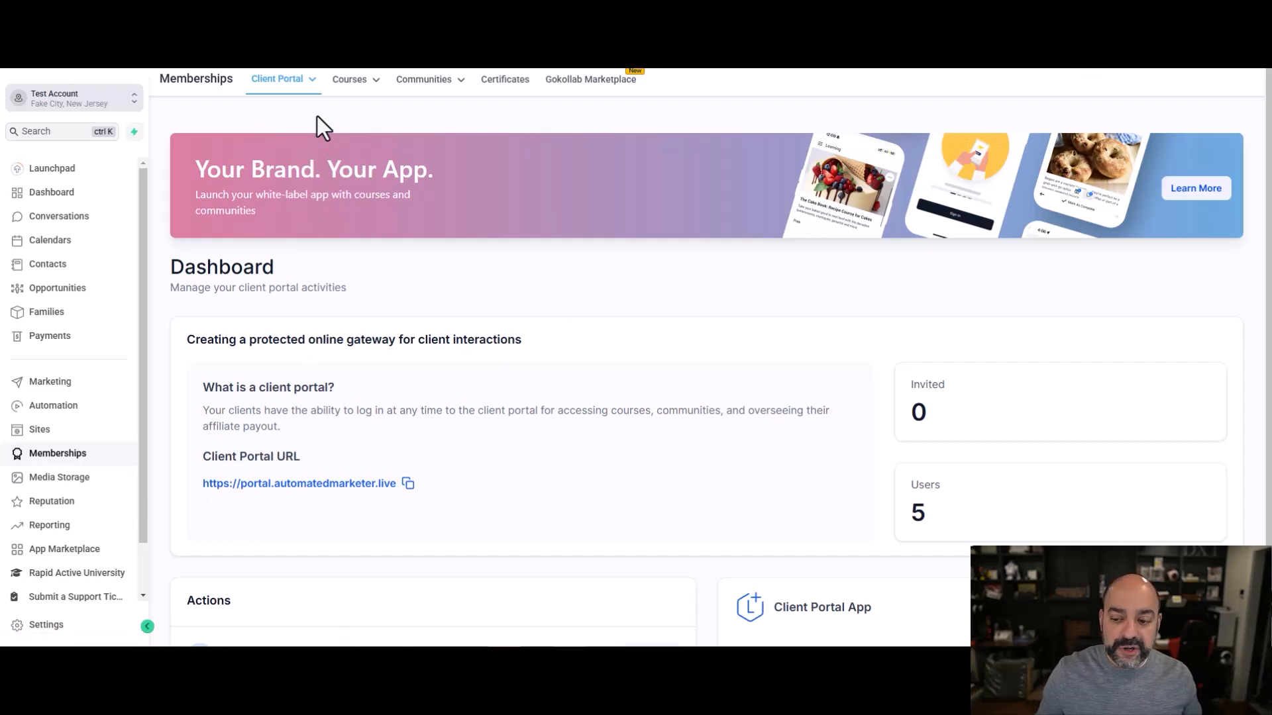
pyautogui.moveTo(297, 88)
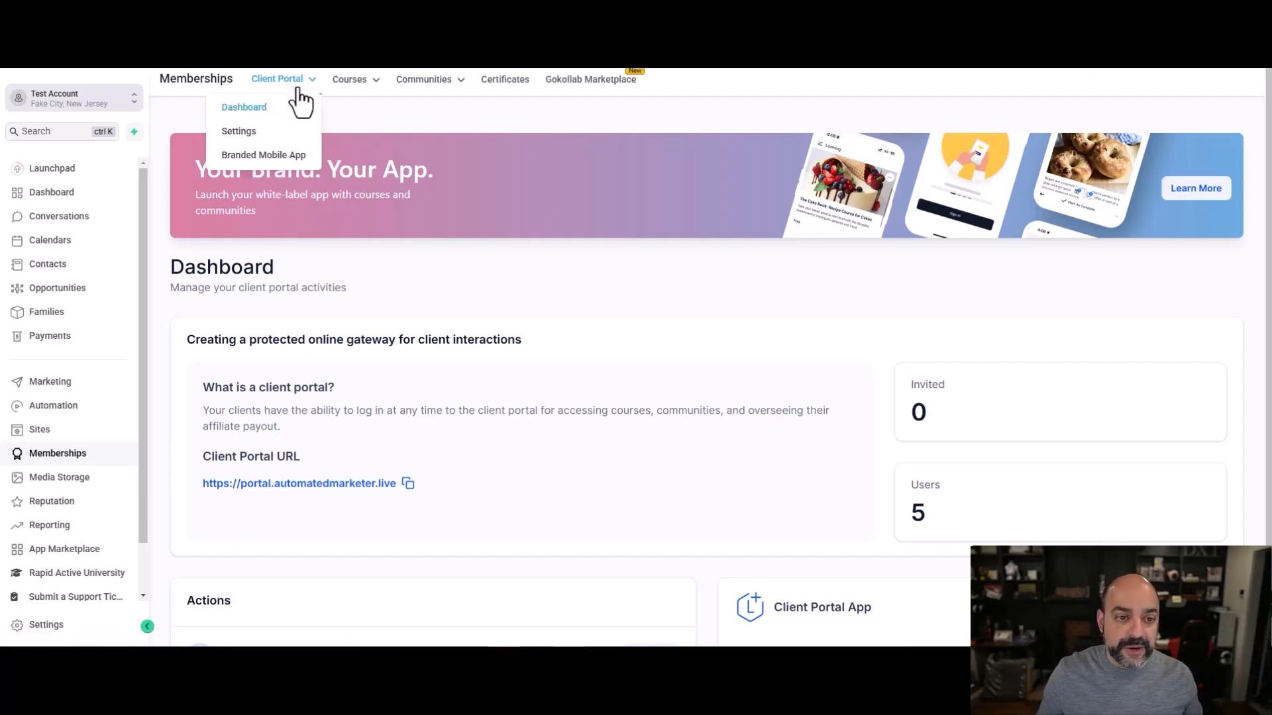
pyautogui.click(281, 134)
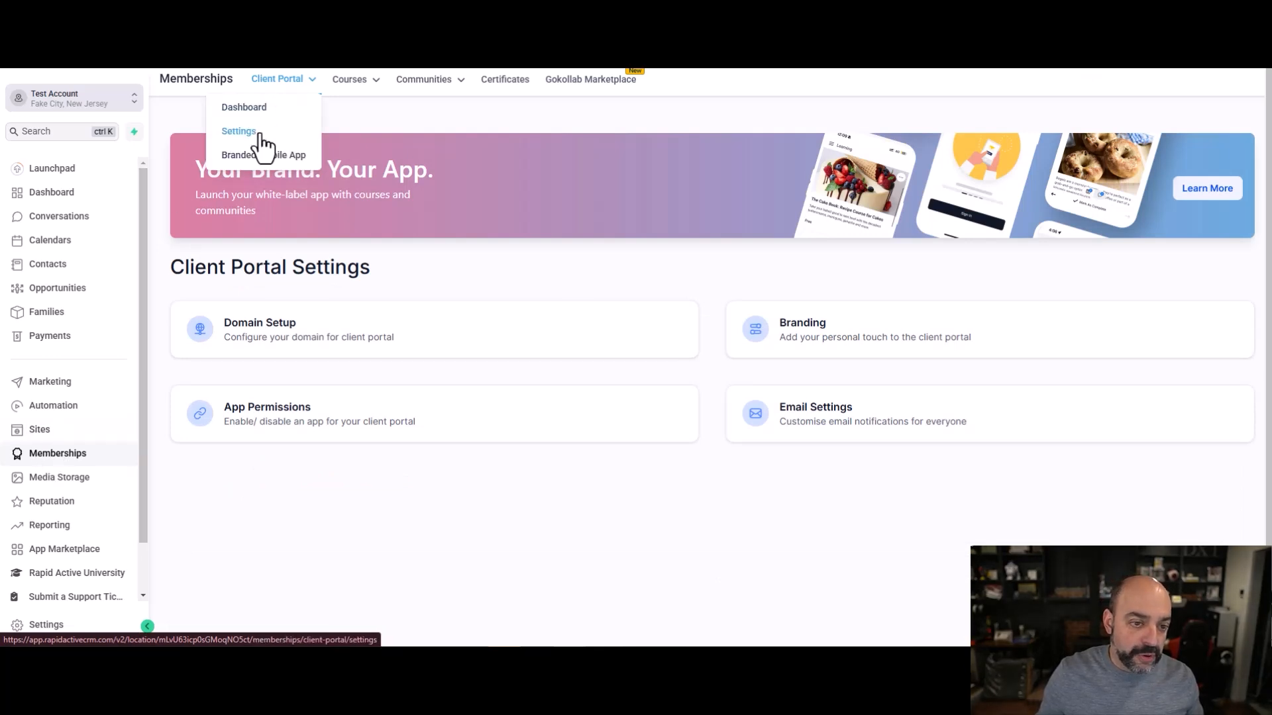
pyautogui.click(261, 338)
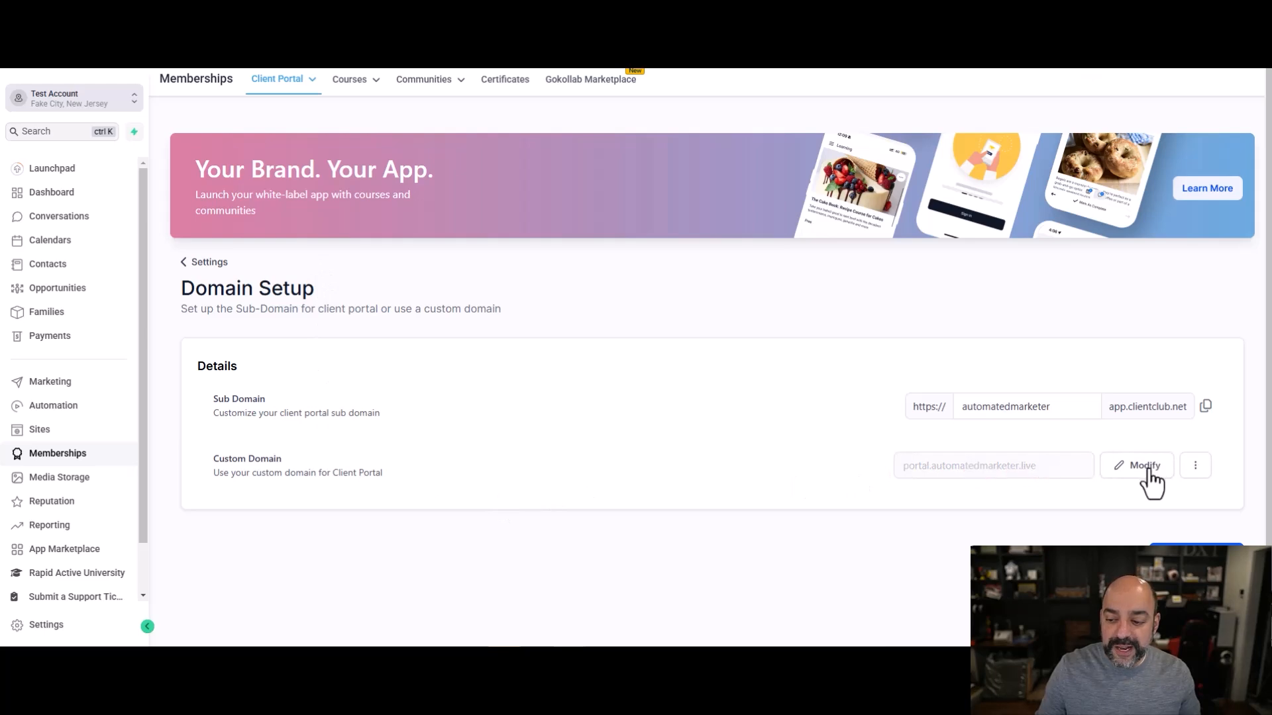
# - Start modifying the client portal's custom domain and enter only the prefix "portal." as the domain URL
pyautogui.click(1134, 471)
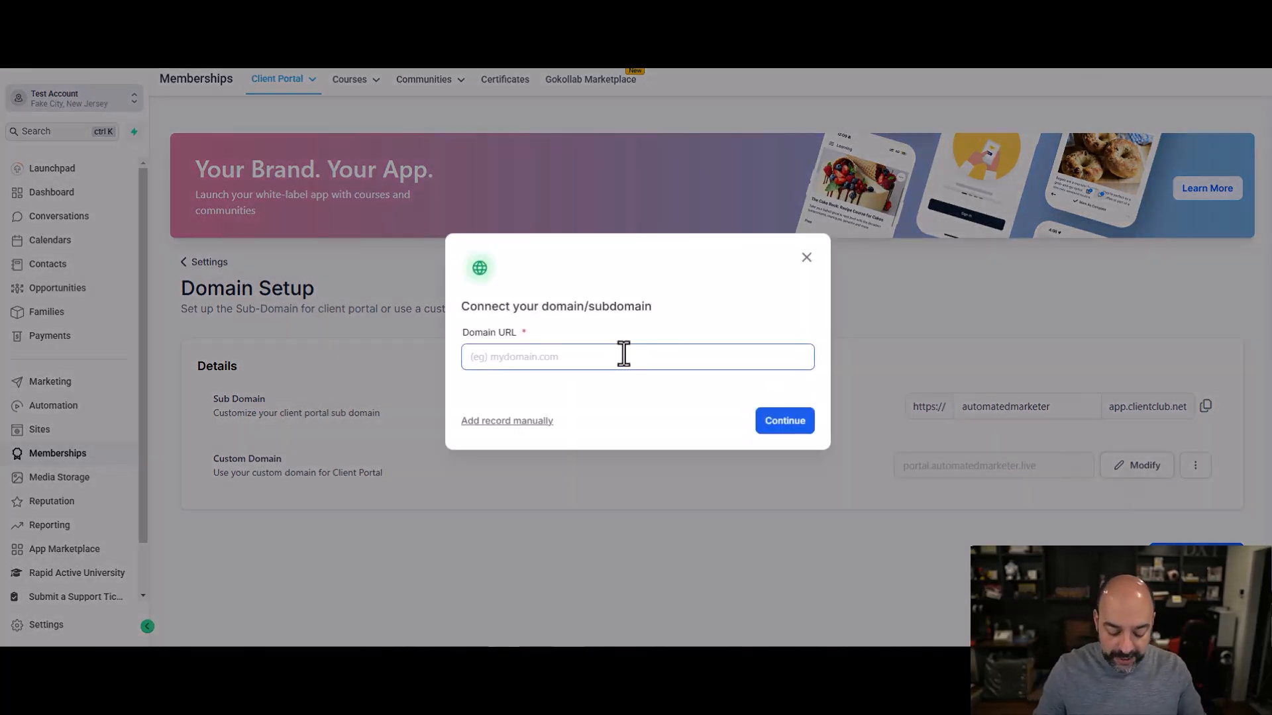
pyautogui.write('port')
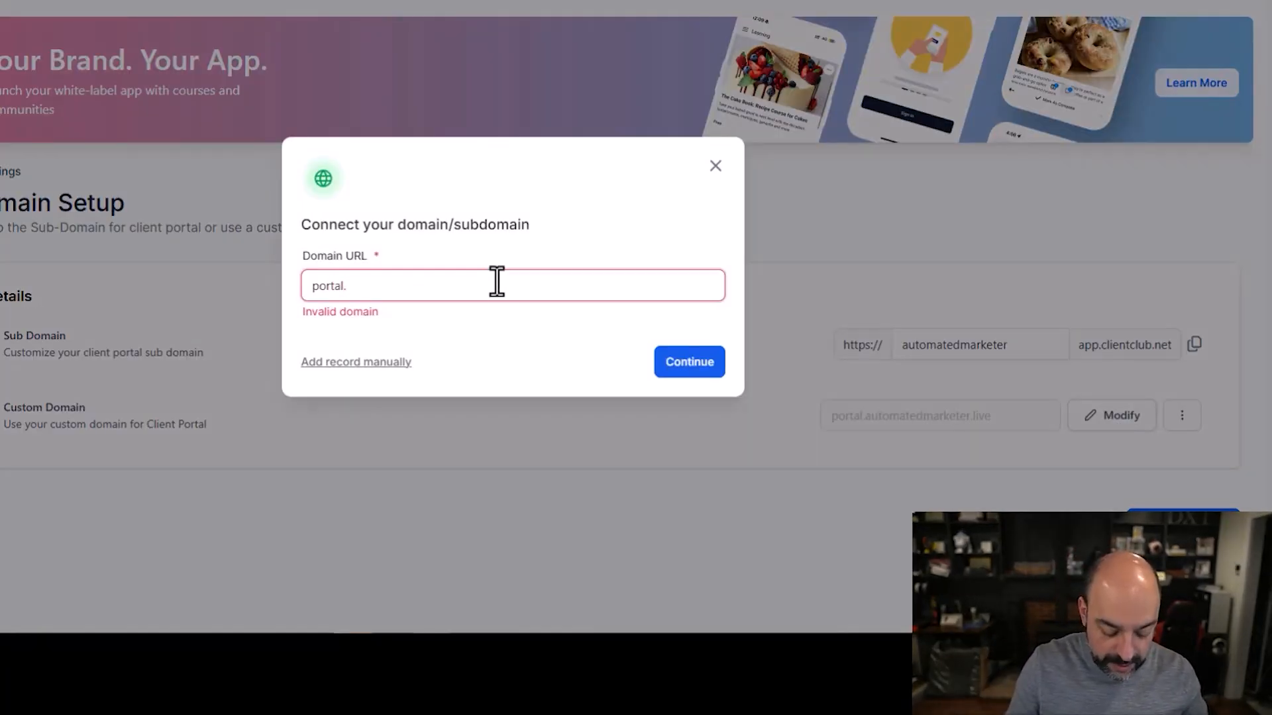
pyautogui.write('al.')
pyautogui.hotkey('ctrl', 'v')
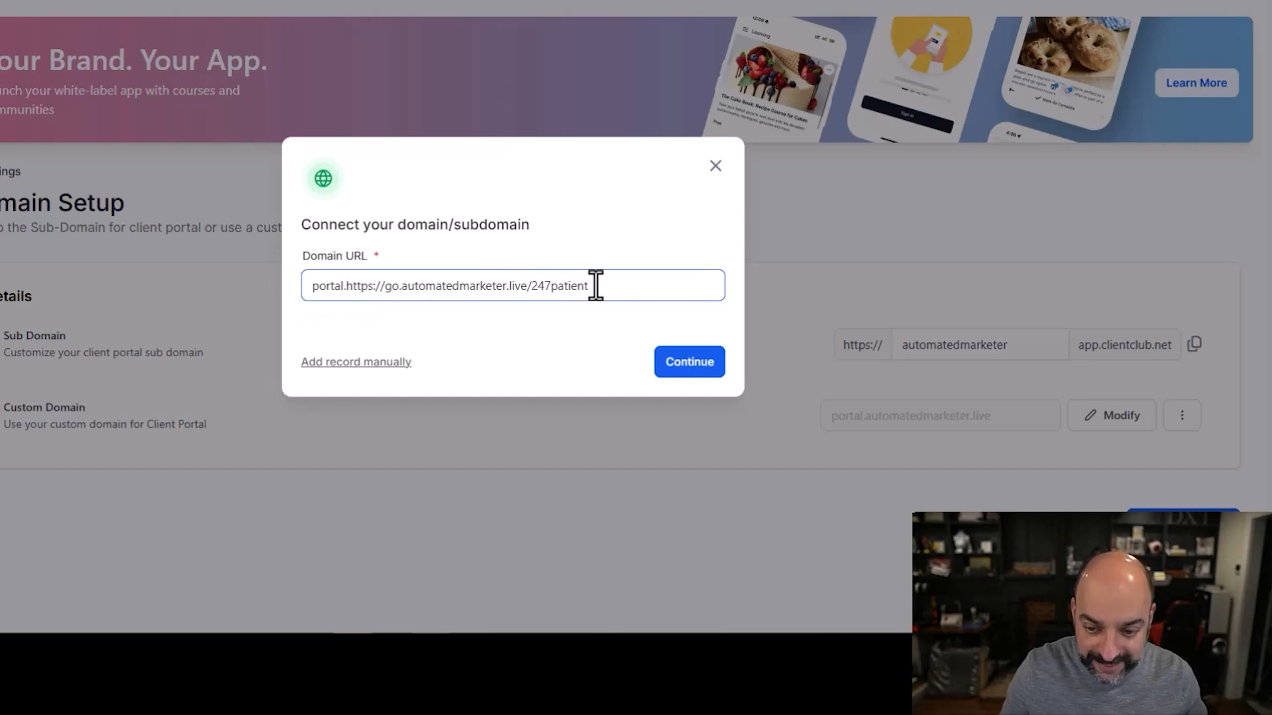
pyautogui.moveTo(595, 285); pyautogui.dragTo(345, 286)
pyautogui.press('BackSpace')
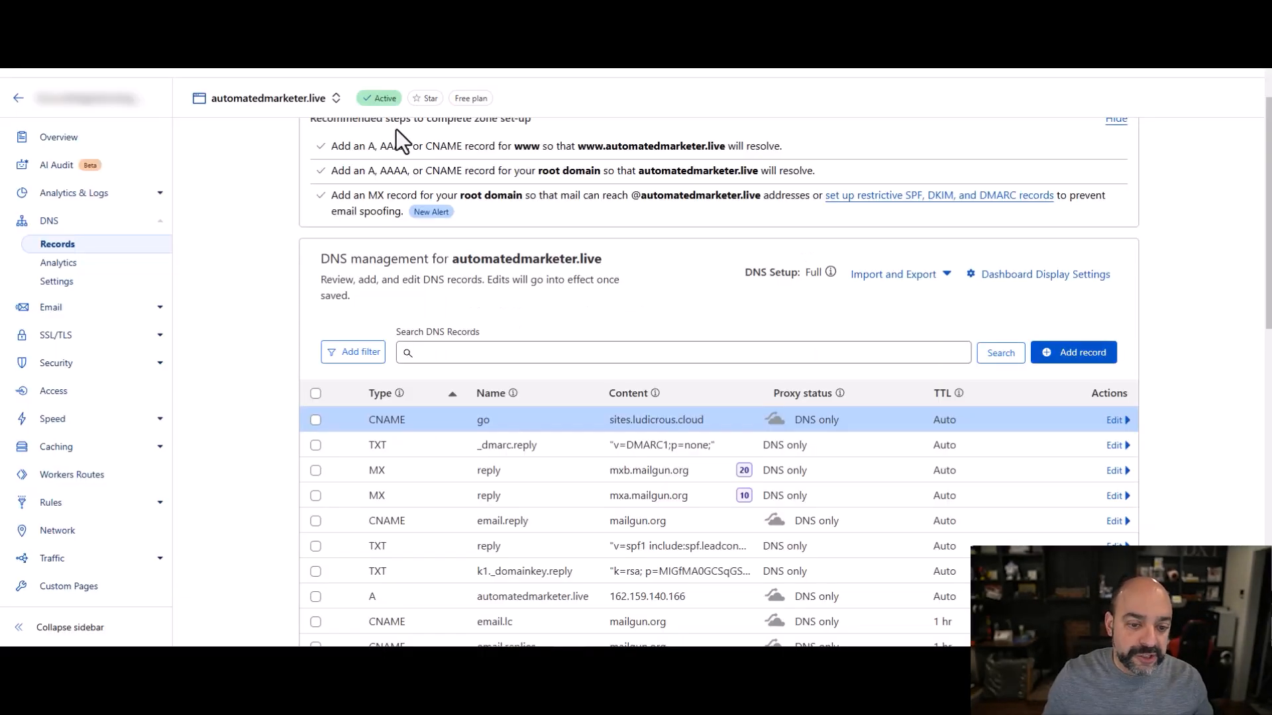
# - Copy automatedmarketer.live from the Cloudflare DNS page, complete the domain URL as portal.automatedmarketer.live in the CRM, and continue to the provider authorization
pyautogui.moveTo(604, 260); pyautogui.dragTo(445, 265)
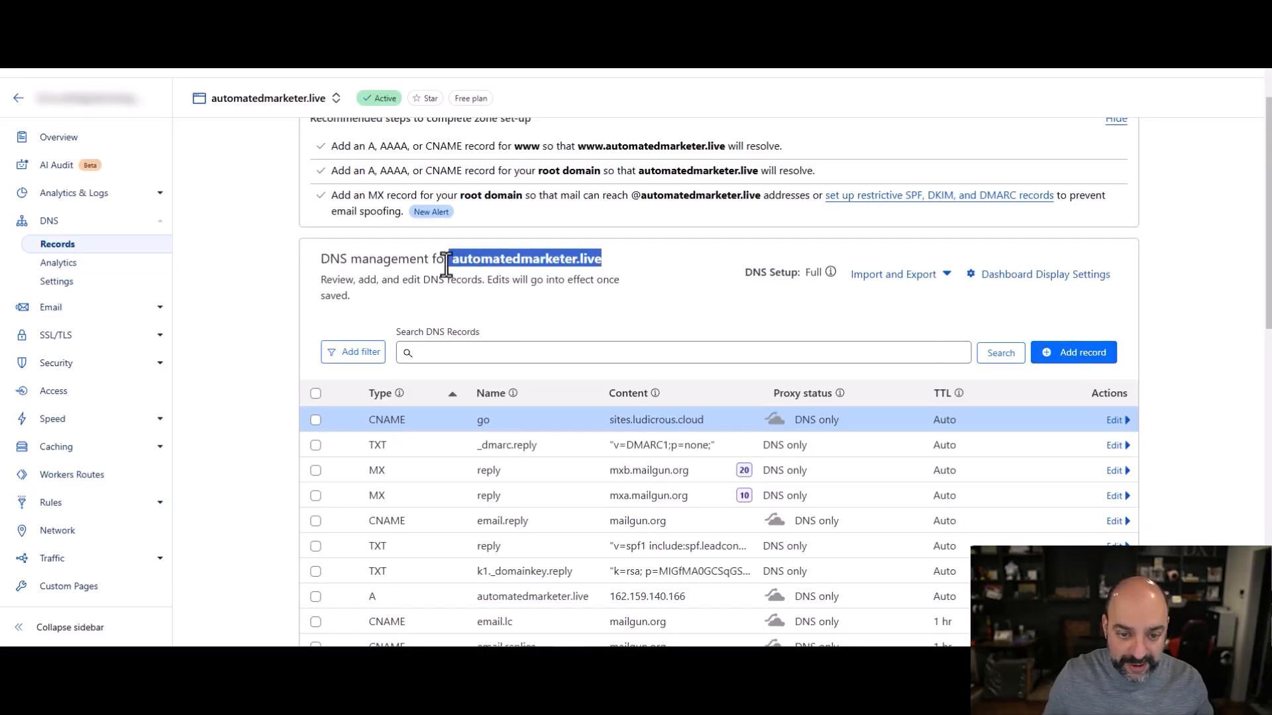
pyautogui.rightClick(473, 261)
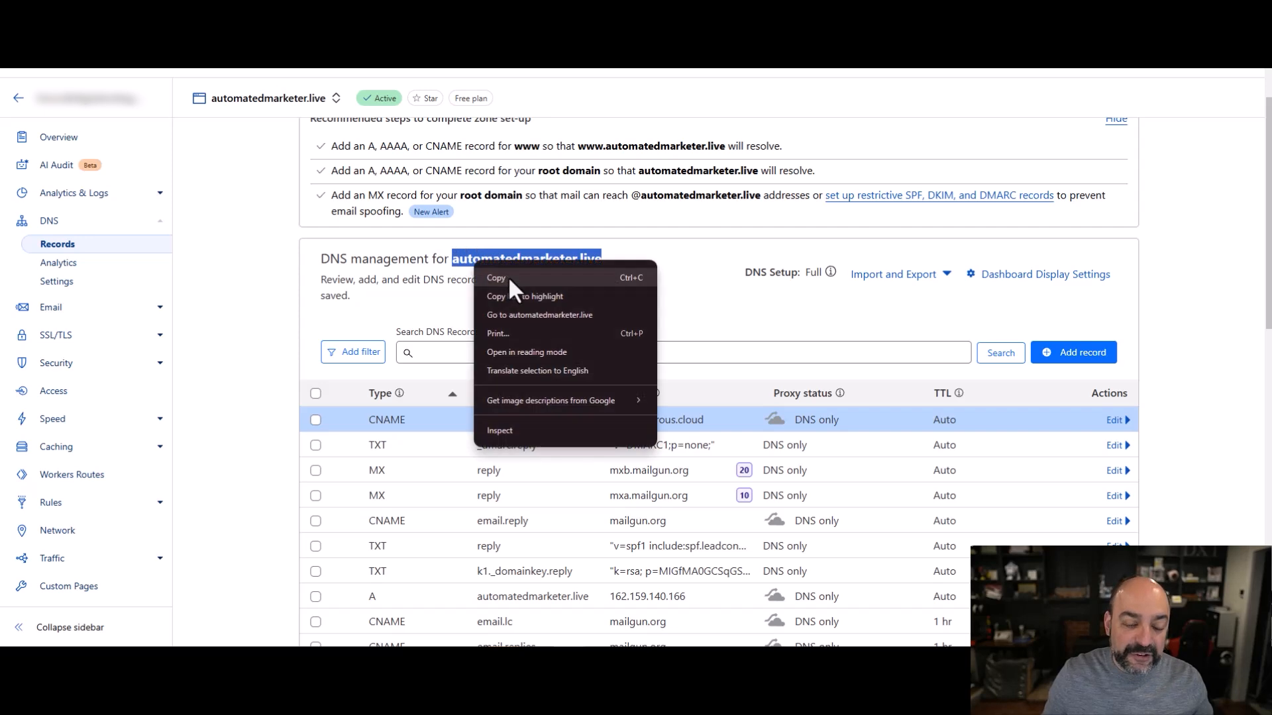
pyautogui.click(507, 276)
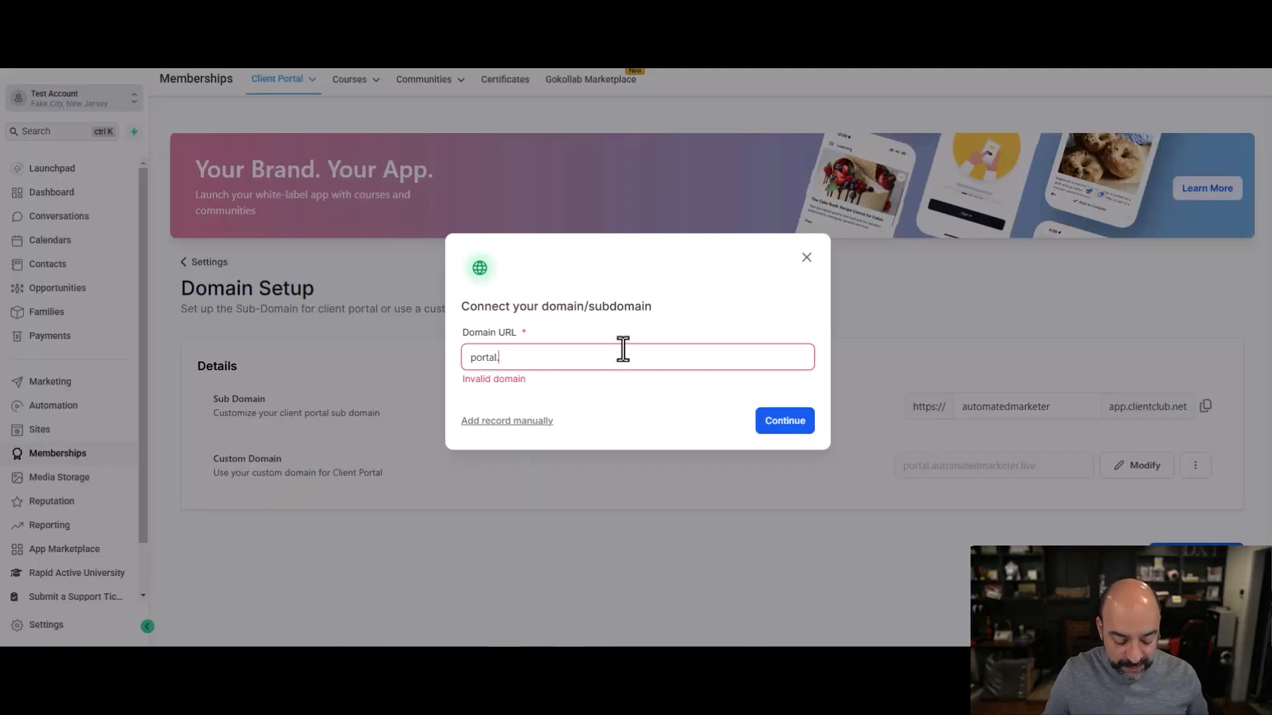
pyautogui.hotkey('ctrl', 'v')
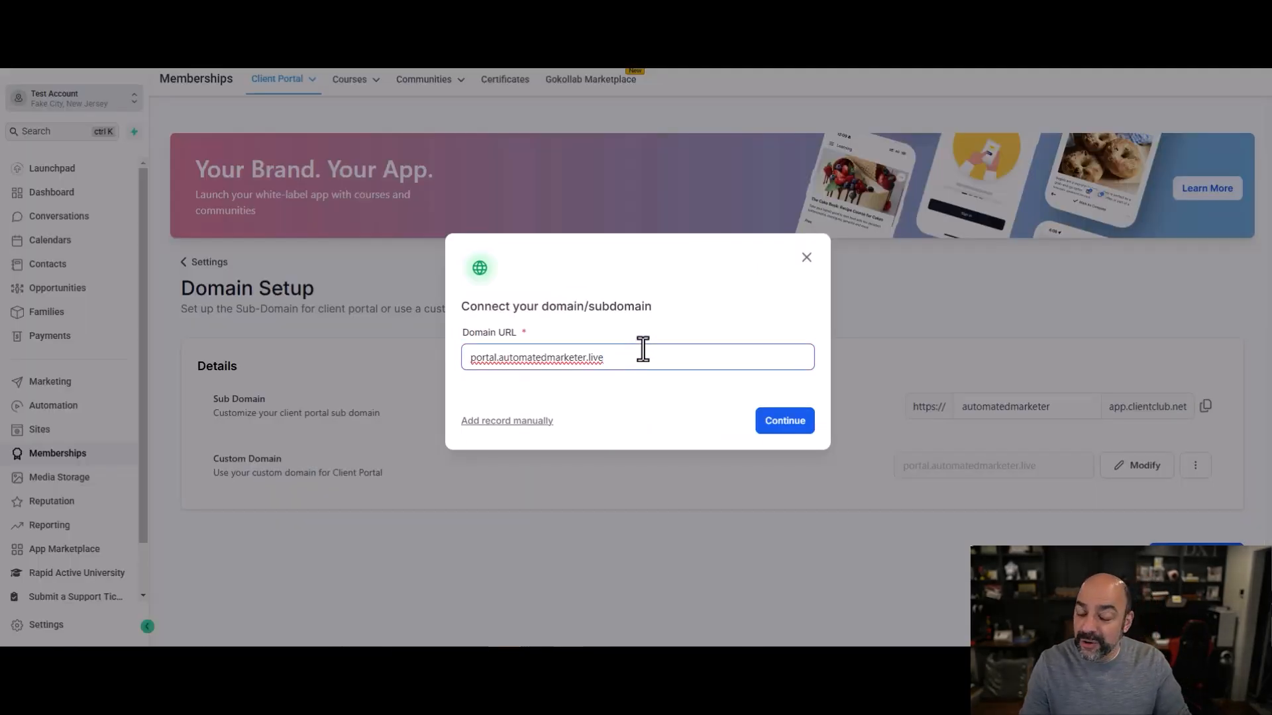
pyautogui.click(650, 337)
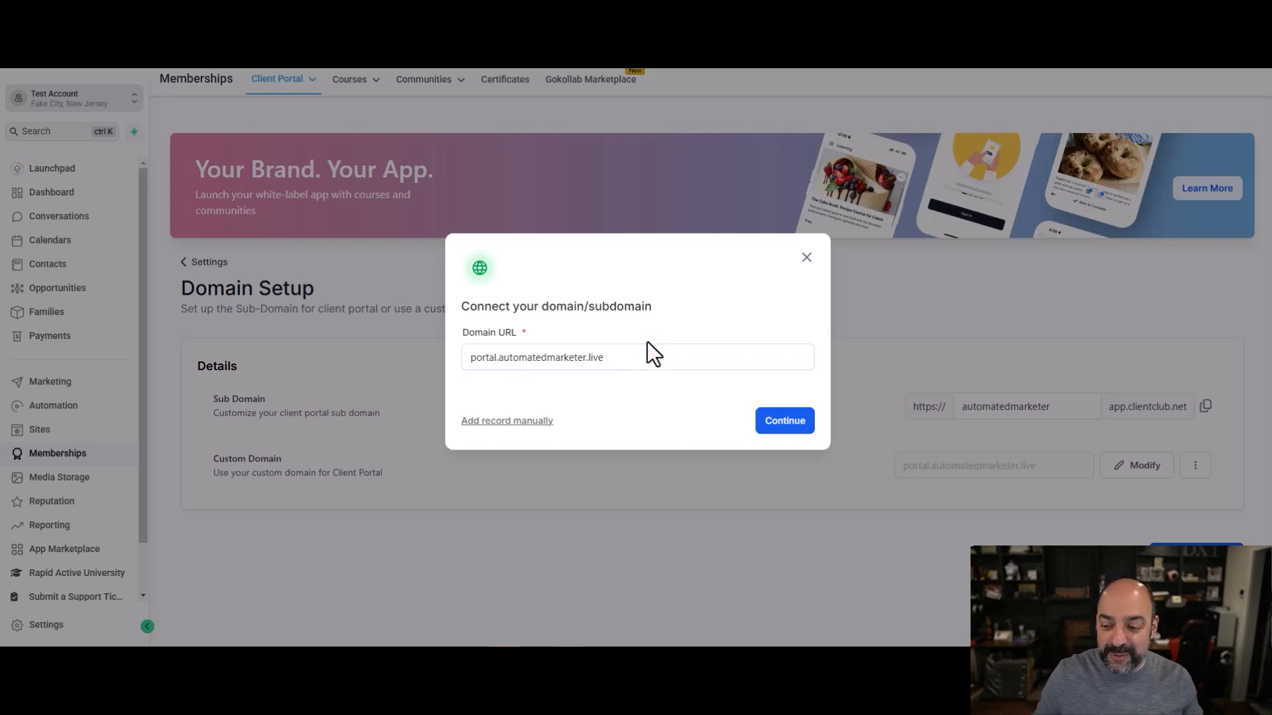
pyautogui.click(775, 432)
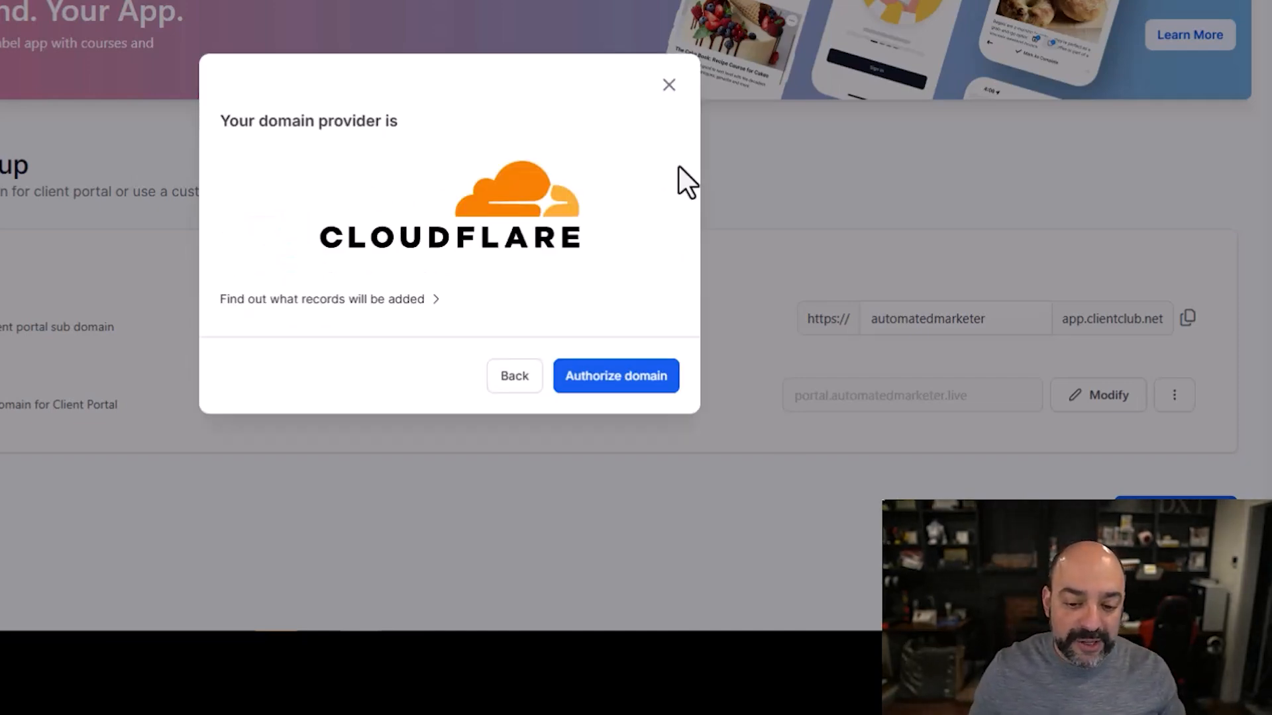
# - Show the DNS record required for the portal subdomain and return to the domain's DNS records in Cloudflare
pyautogui.click(390, 300)
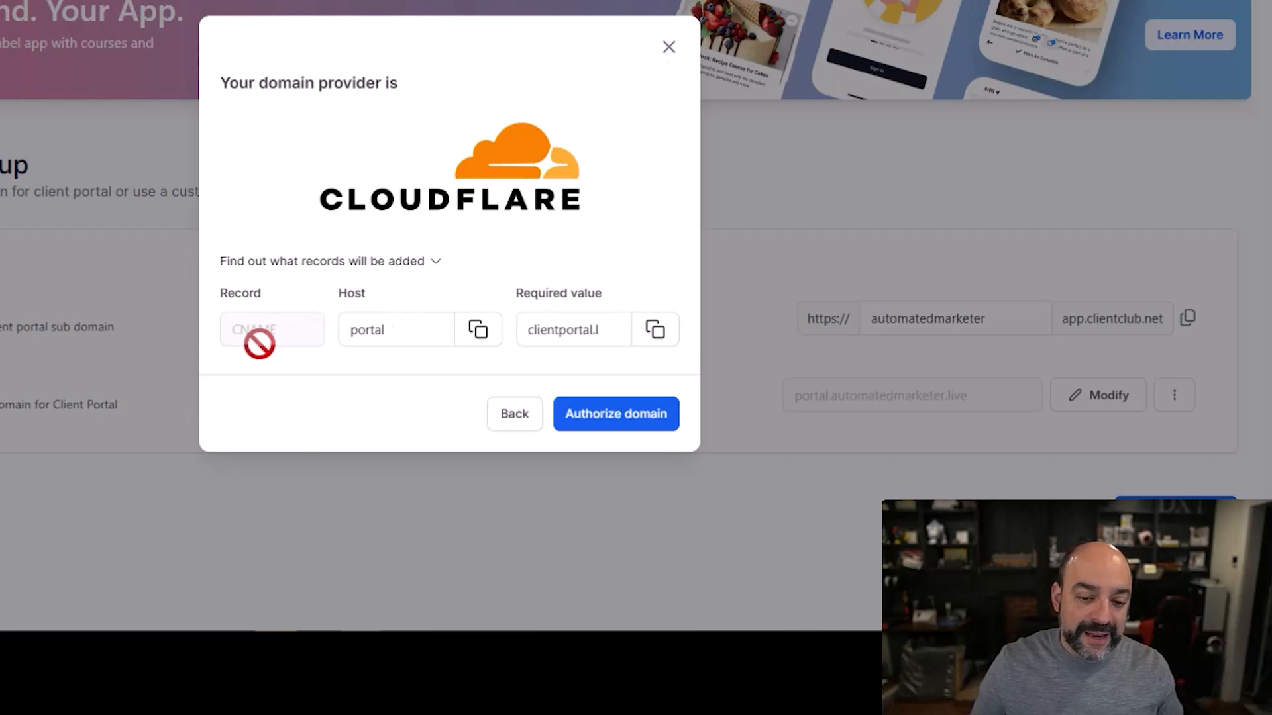
pyautogui.click(557, 337)
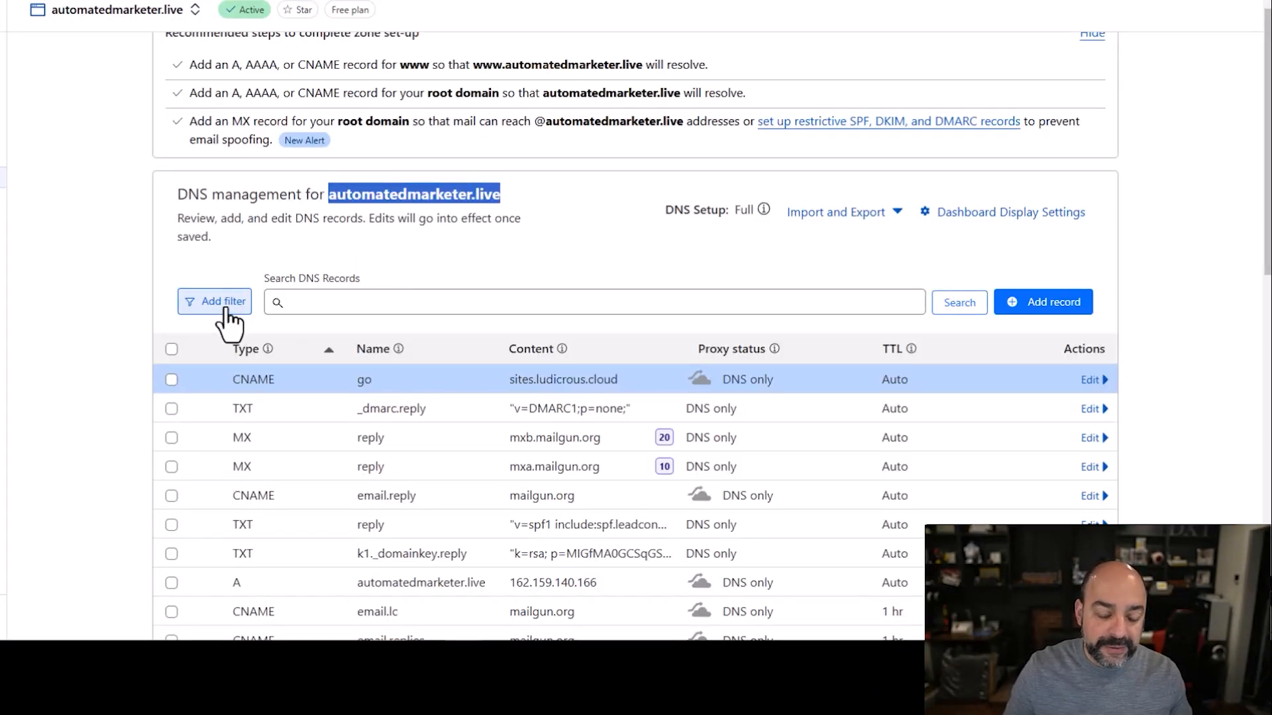
pyautogui.click(227, 308)
pyautogui.click(815, 289)
pyautogui.click(901, 255)
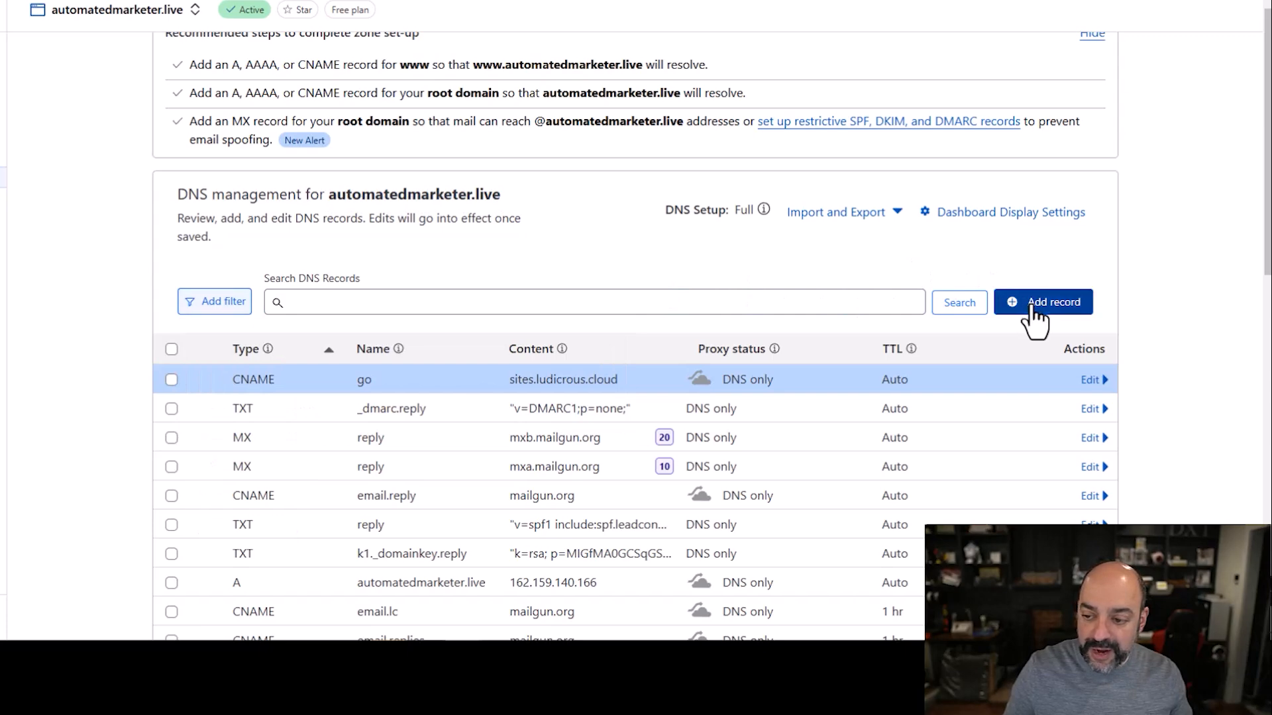
# - Fill in a new Cloudflare CNAME record named portal, using the CRM's required value as target with proxying off, and close the CRM's domain dialog
pyautogui.click(1034, 305)
pyautogui.click(215, 418)
pyautogui.click(207, 570)
pyautogui.click(446, 397)
pyautogui.write('portal')
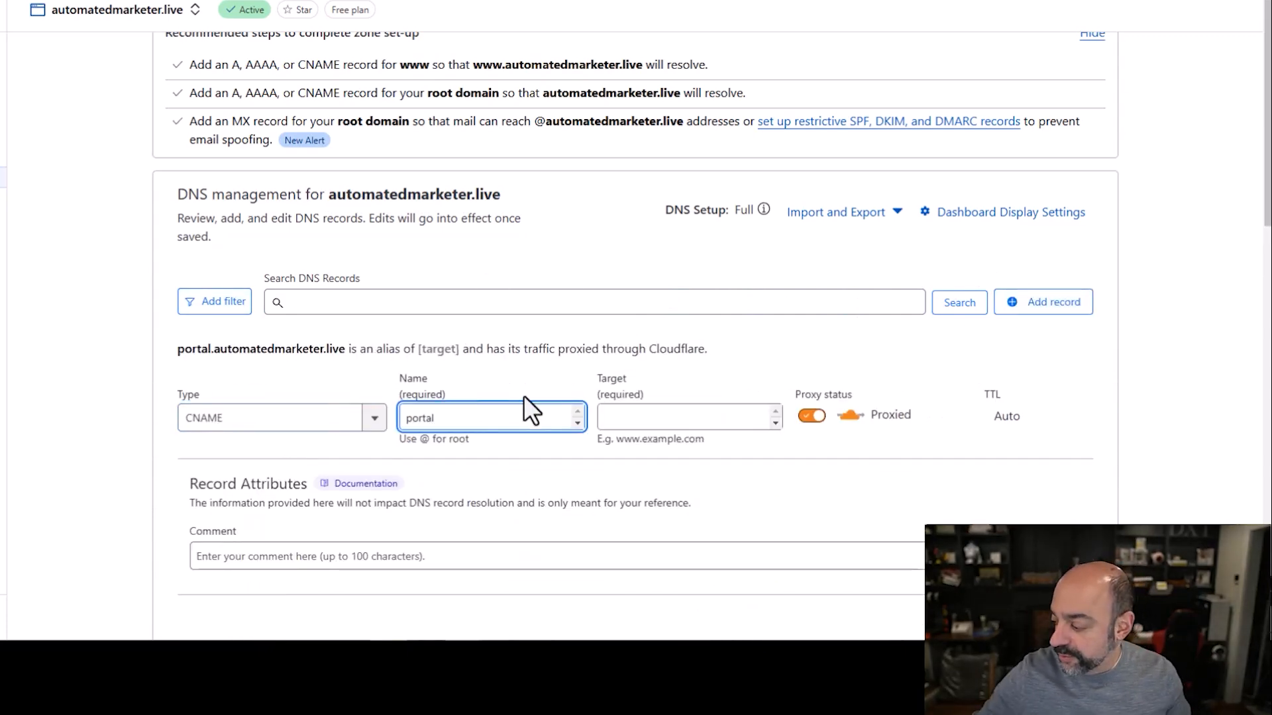
pyautogui.click(689, 415)
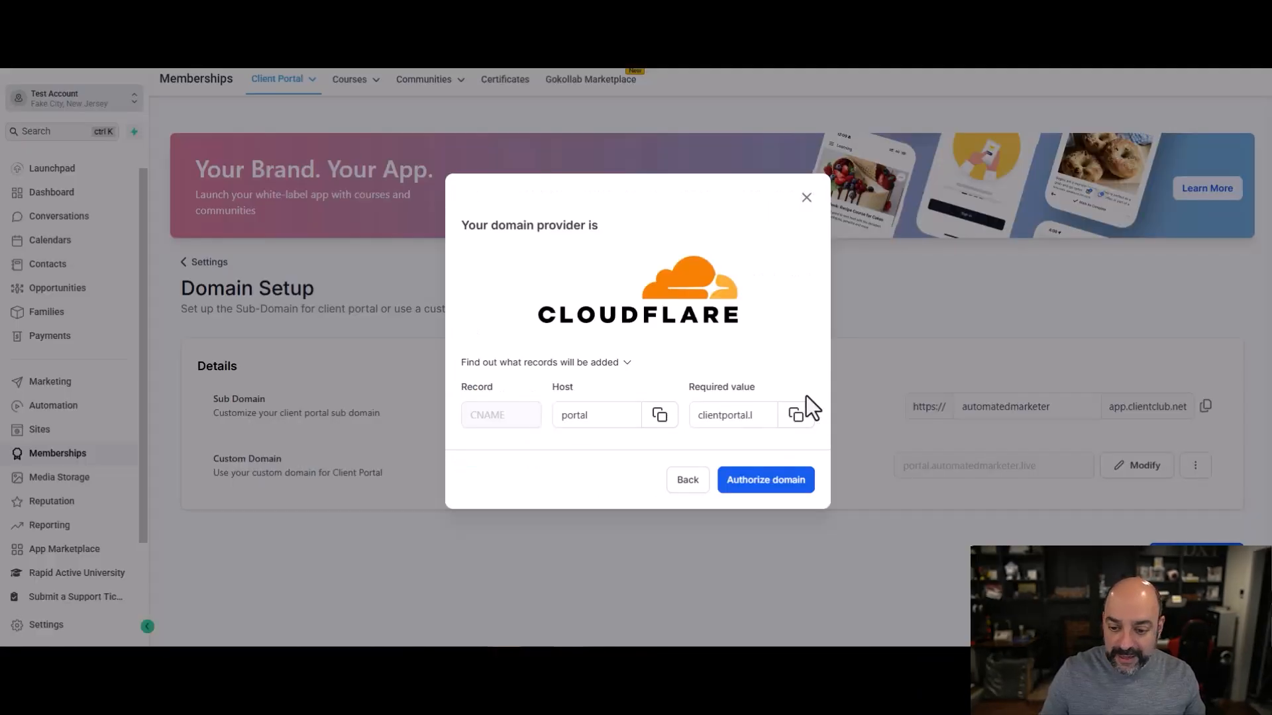
pyautogui.click(797, 414)
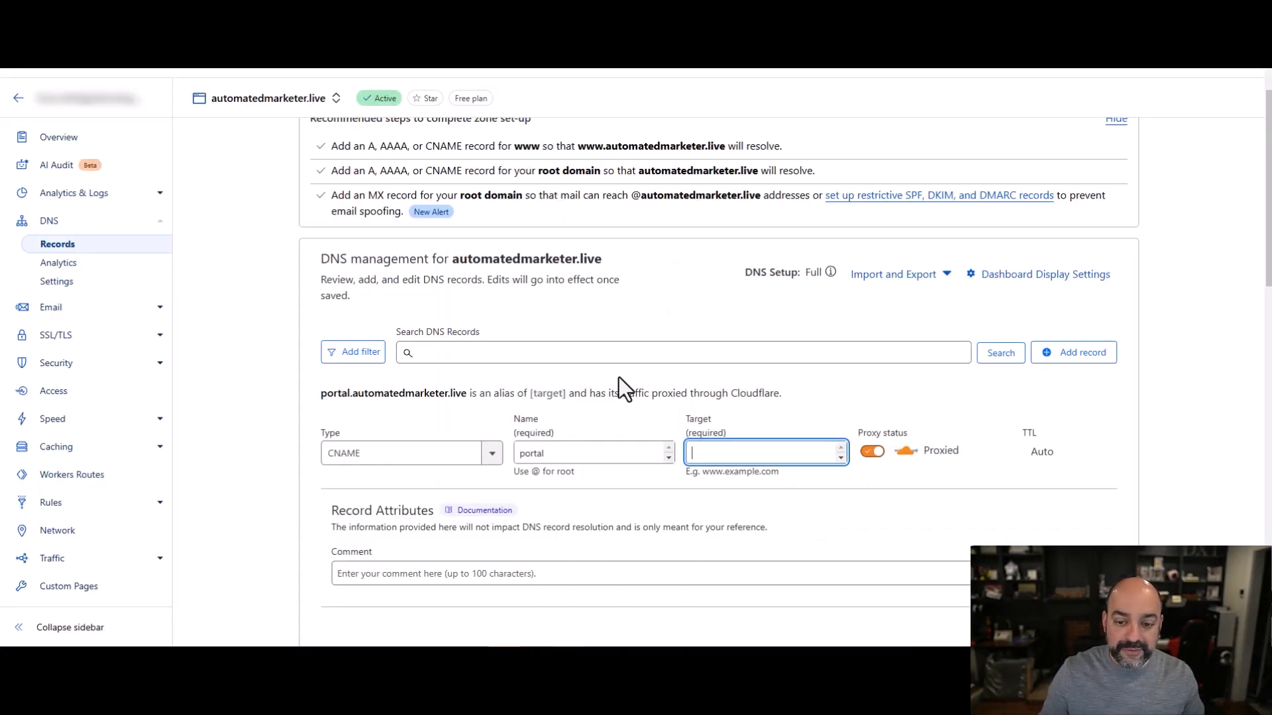
pyautogui.hotkey('ctrl', 'v')
pyautogui.click(860, 452)
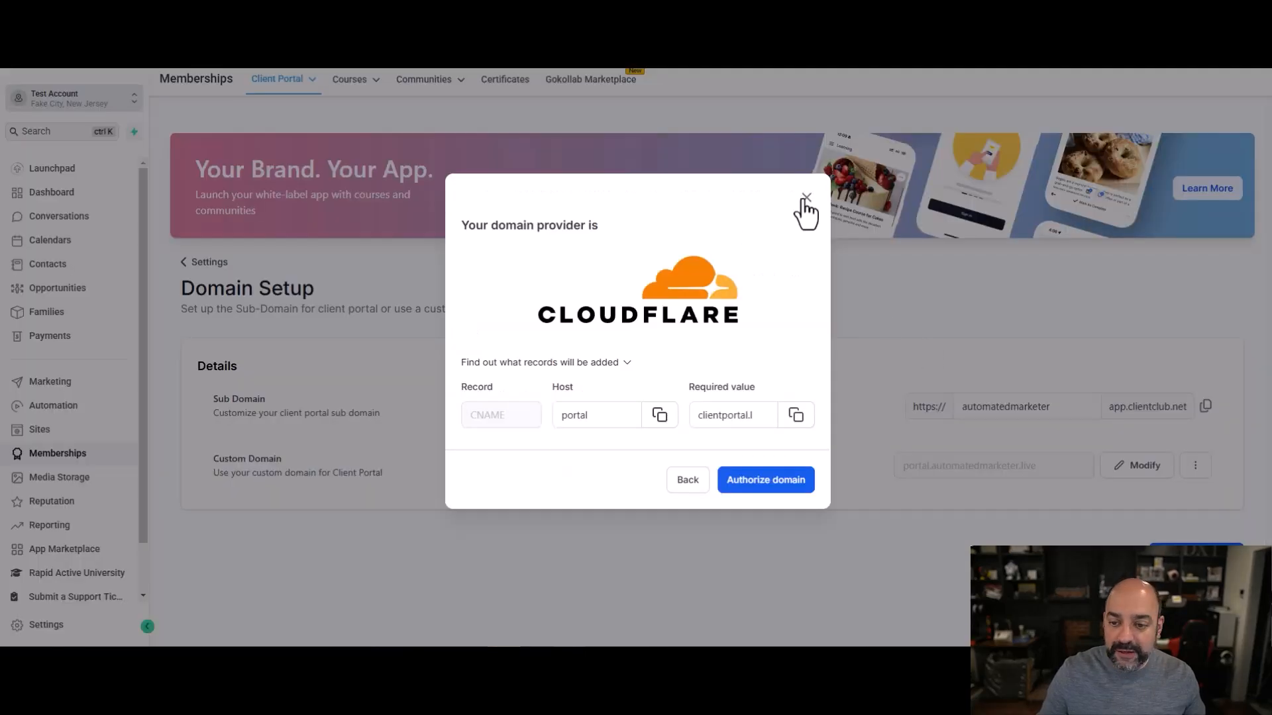
pyautogui.click(806, 198)
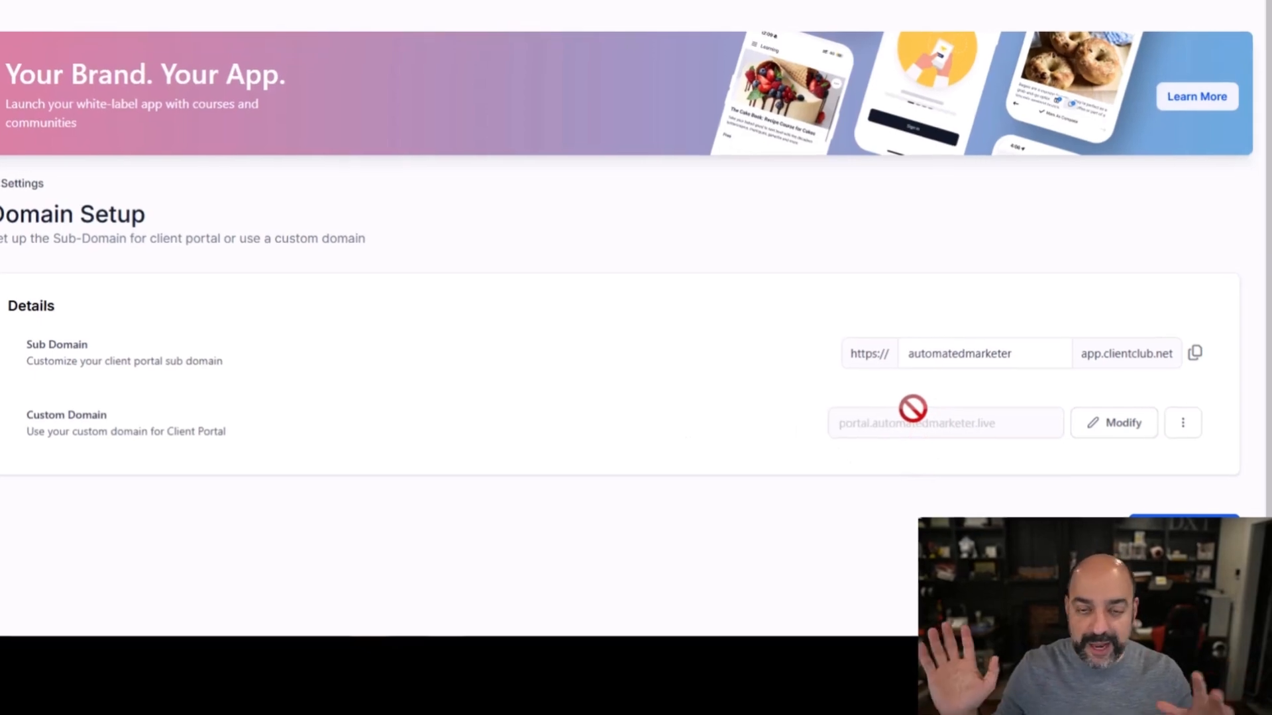
# - Open the connected domains in the CRM settings and check the available options for go.automatedmarketer.live
pyautogui.scroll(-1, 71, 525)
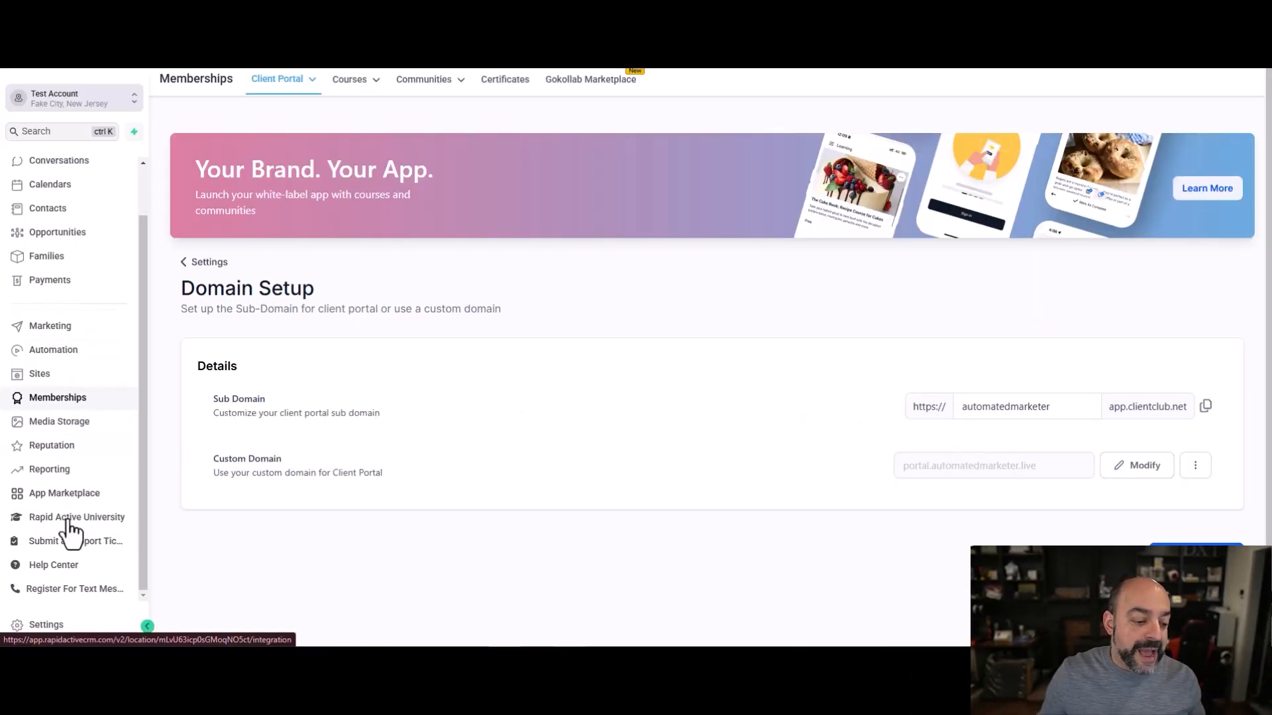
pyautogui.click(53, 626)
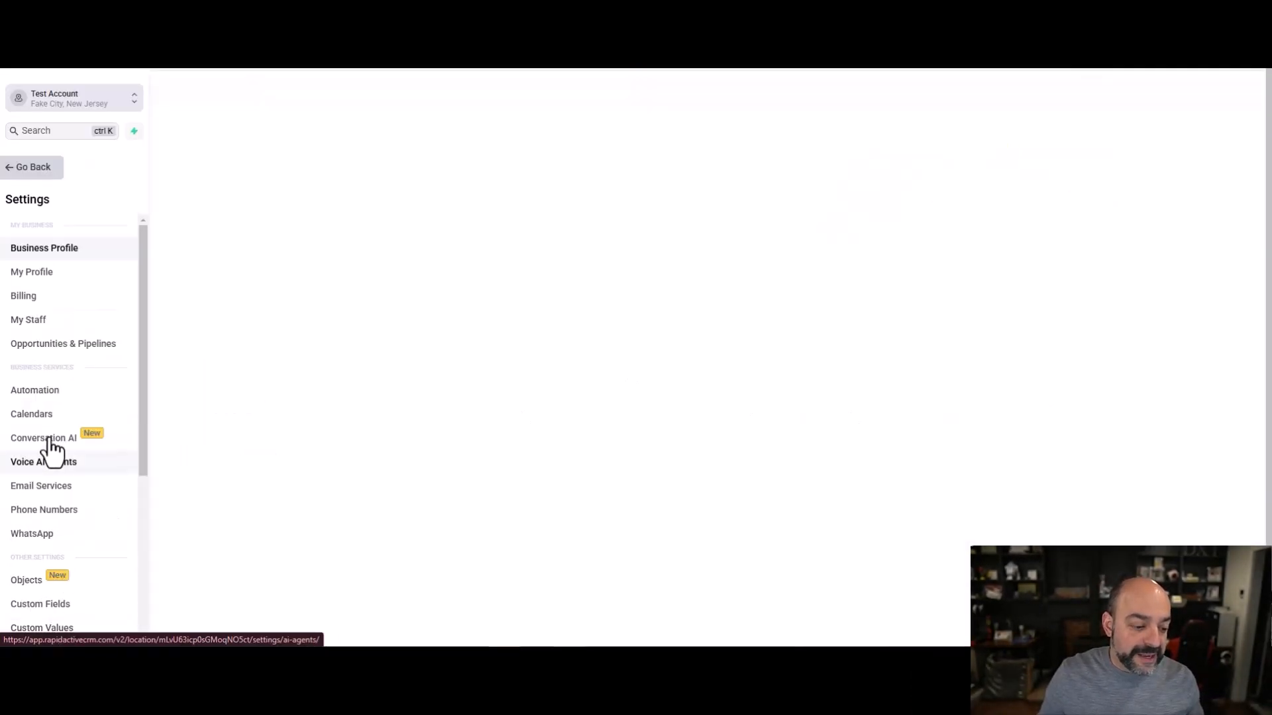
pyautogui.scroll(-3, 48, 453)
pyautogui.click(33, 476)
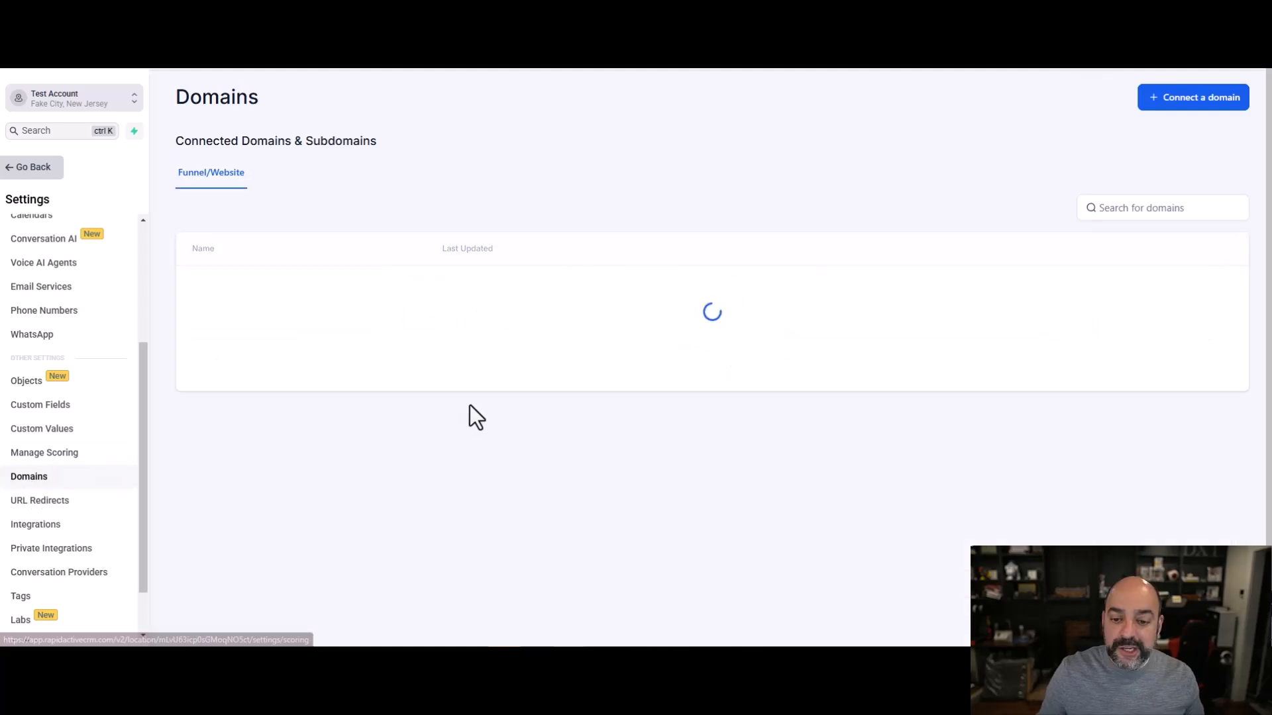
pyautogui.click(1133, 288)
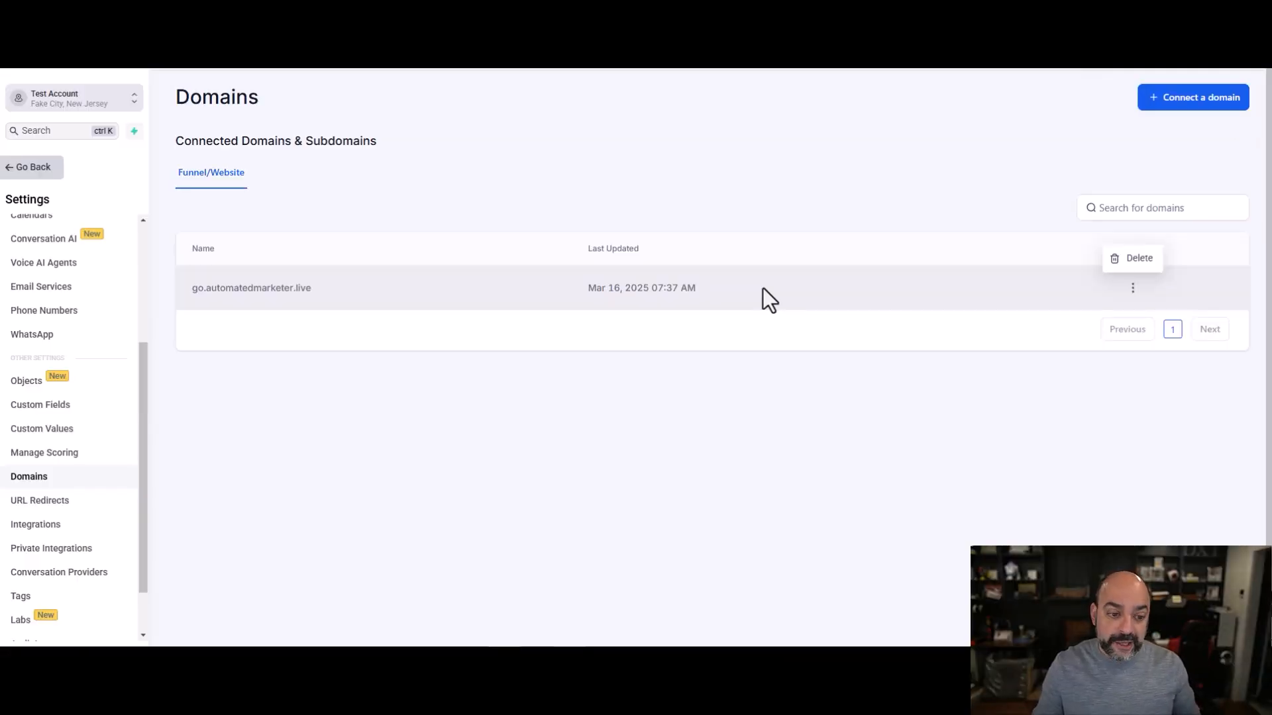
pyautogui.moveTo(199, 283); pyautogui.dragTo(306, 279)
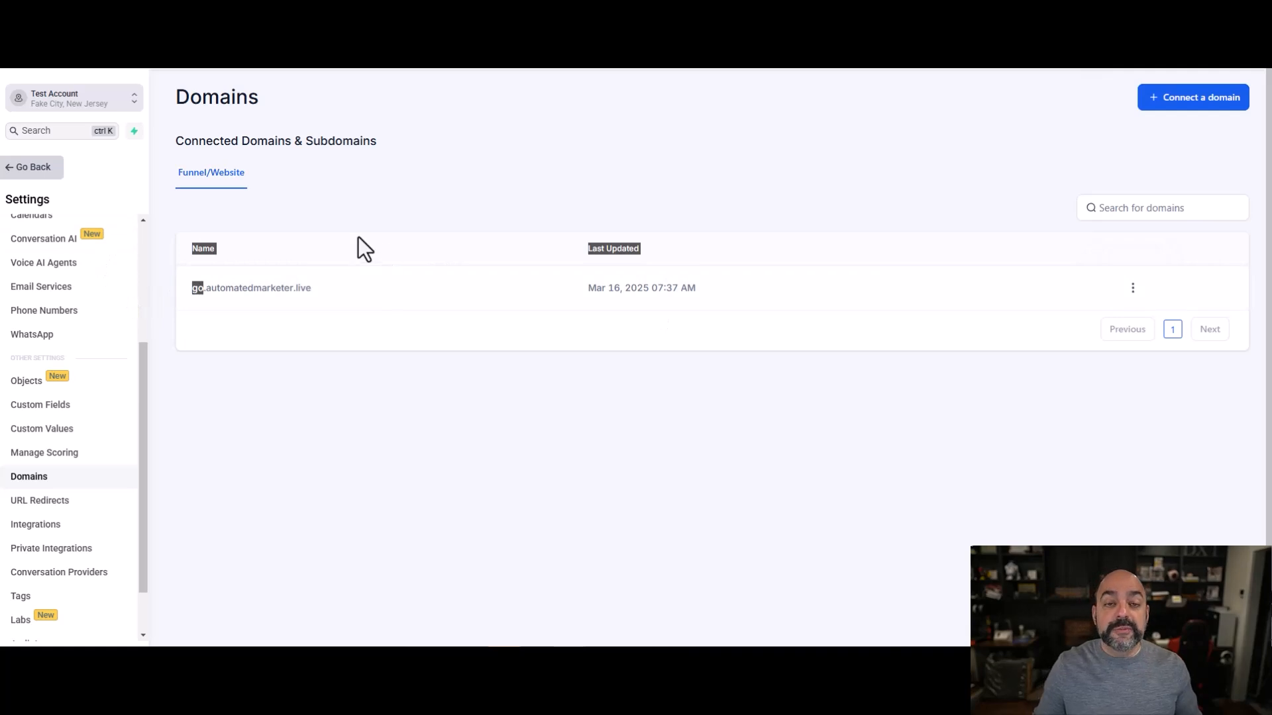